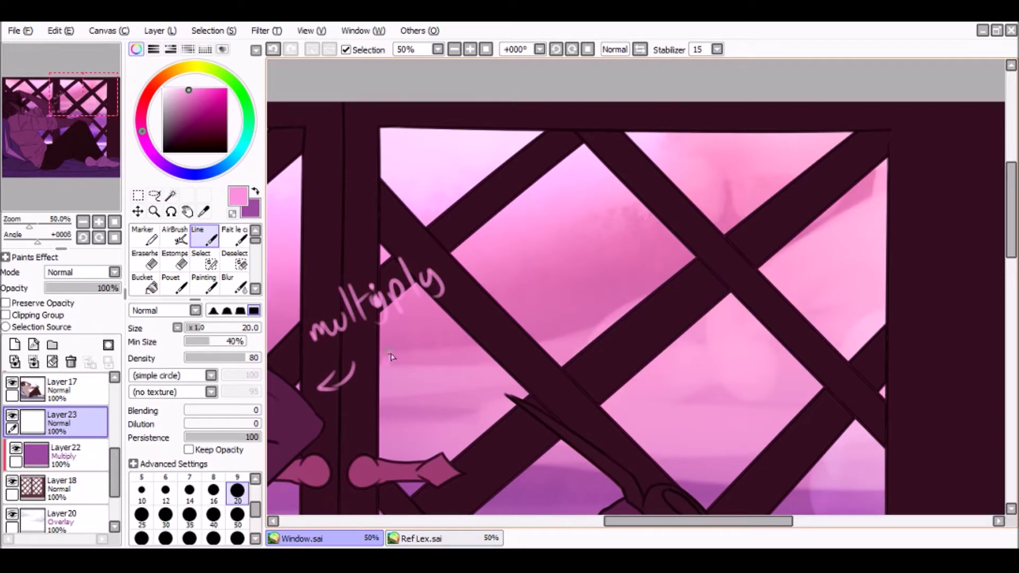
# Step: Clip Layer23 to the layers below, clear the handwritten notes from it and keep the Line brush active
pyautogui.click(145, 260)
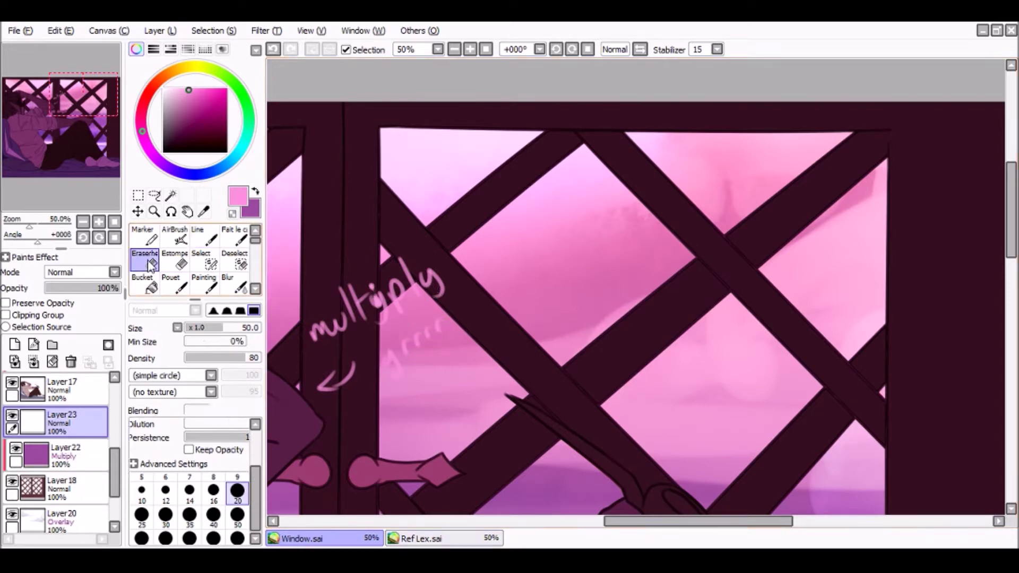
pyautogui.click(55, 316)
pyautogui.click(204, 236)
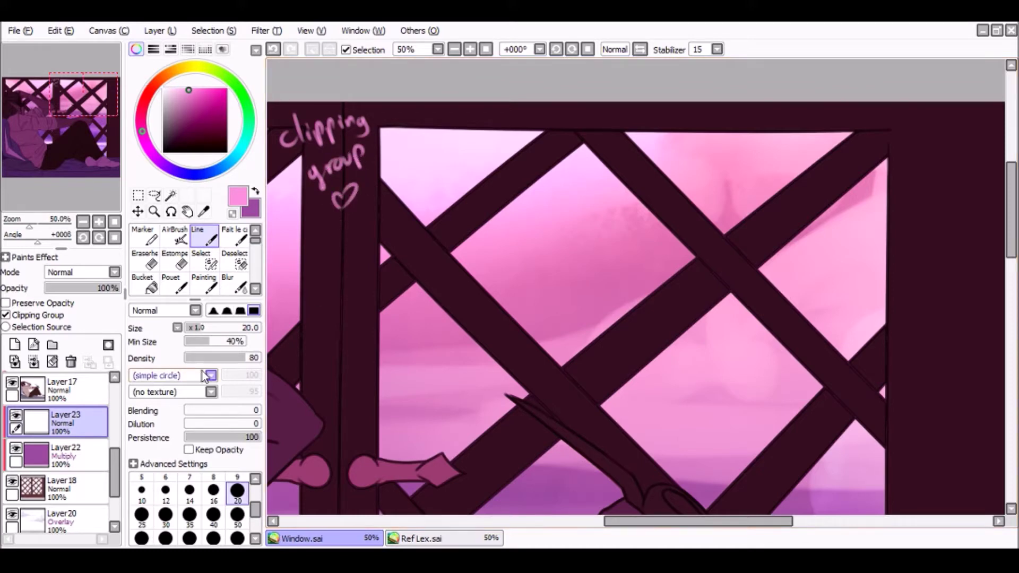
pyautogui.click(52, 361)
# Step: Paint a pink highlight with the size 35 Line brush along the diagonal beam above the figure's raised arm
pyautogui.moveTo(394, 189)
pyautogui.mouseDown()
pyautogui.moveTo(459, 182)
pyautogui.moveTo(302, 424)
pyautogui.mouseUp()
pyautogui.hotkey('ctrl', 'z')
pyautogui.moveTo(64, 157)
pyautogui.mouseDown()
pyautogui.moveTo(22, 155)
pyautogui.moveTo(34, 152)
pyautogui.mouseUp()
pyautogui.click(189, 517)
pyautogui.hotkey('ctrl', 'z')
pyautogui.moveTo(393, 210); pyautogui.dragTo(496, 309)
pyautogui.hotkey('ctrl', 'z')
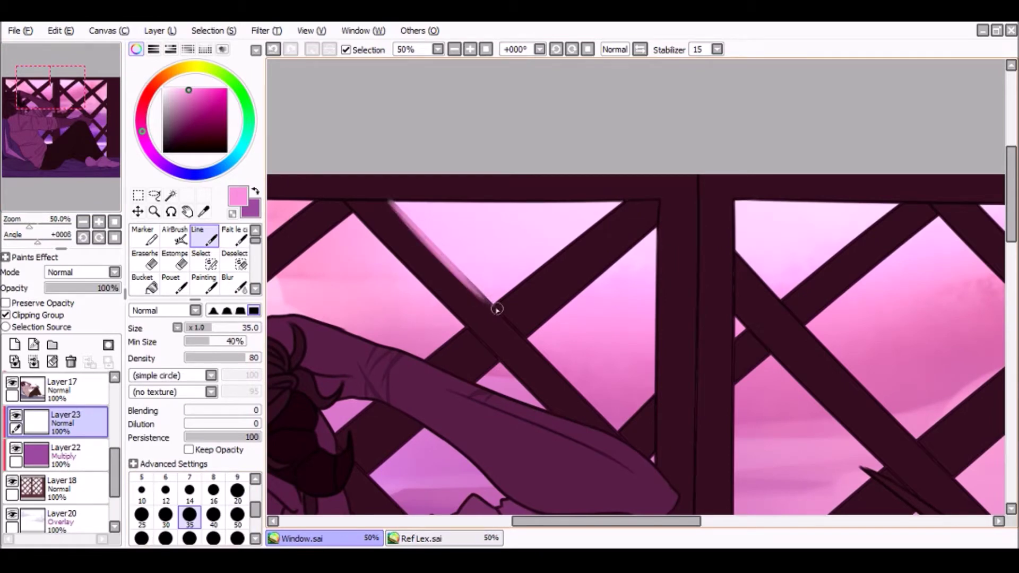
# Step: Set the brush size to 50 and highlight the opposite diagonal beam edge of the same triangular pane
pyautogui.moveTo(616, 215); pyautogui.dragTo(519, 295)
pyautogui.hotkey('ctrl', 'z')
pyautogui.click(237, 518)
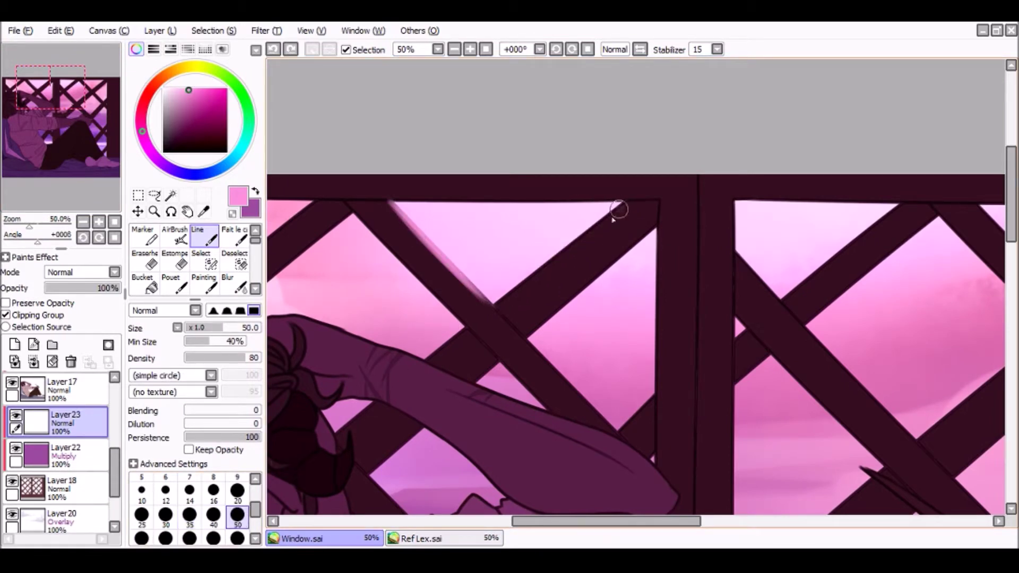
pyautogui.moveTo(619, 212); pyautogui.dragTo(509, 295)
pyautogui.moveTo(412, 254); pyautogui.dragTo(560, 401)
pyautogui.hotkey('ctrl', 'z')
# Step: Check the brush's advanced settings and highlight the top frame edge of the triangular pane
pyautogui.click(156, 463)
pyautogui.moveTo(206, 300)
pyautogui.mouseDown()
pyautogui.moveTo(209, 274)
pyautogui.moveTo(194, 298)
pyautogui.mouseUp()
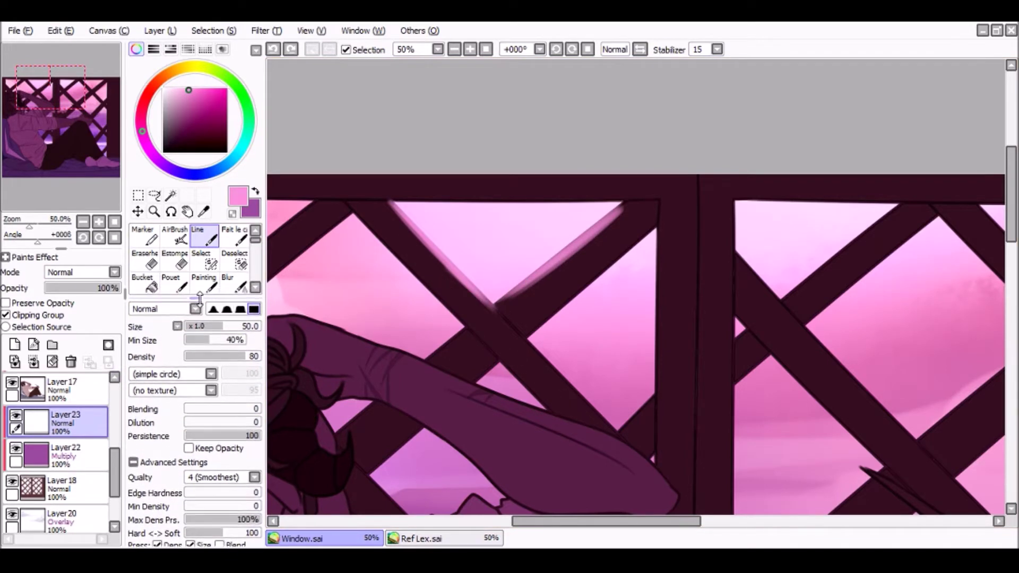
pyautogui.click(133, 464)
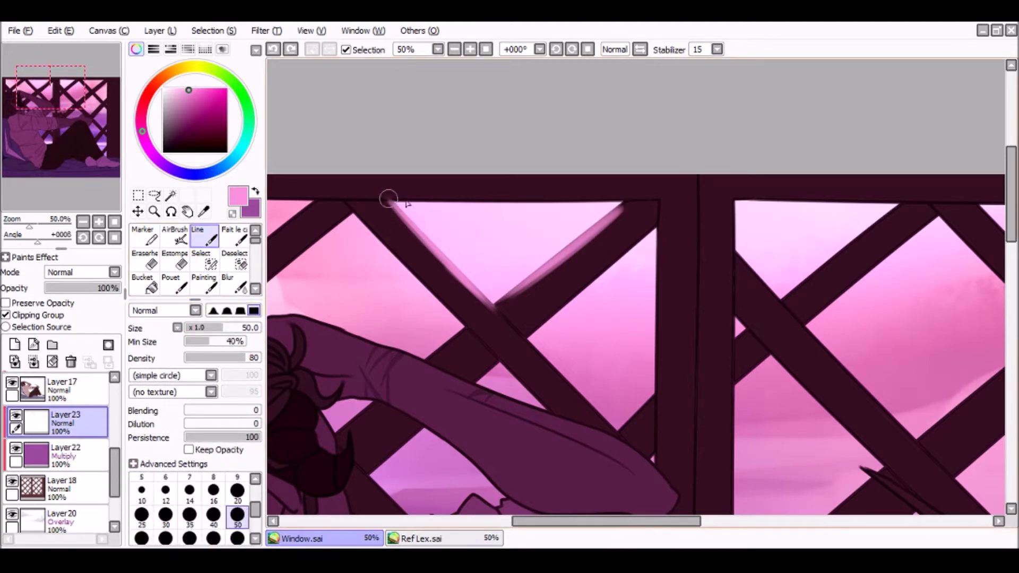
pyautogui.moveTo(389, 198); pyautogui.dragTo(589, 198)
pyautogui.moveTo(491, 201); pyautogui.dragTo(629, 202)
pyautogui.hotkey('ctrl', 'z')
pyautogui.moveTo(447, 197); pyautogui.dragTo(613, 199)
pyautogui.moveTo(495, 201); pyautogui.dragTo(631, 199)
pyautogui.hotkey('ctrl', 'z')
pyautogui.moveTo(389, 200); pyautogui.dragTo(493, 198)
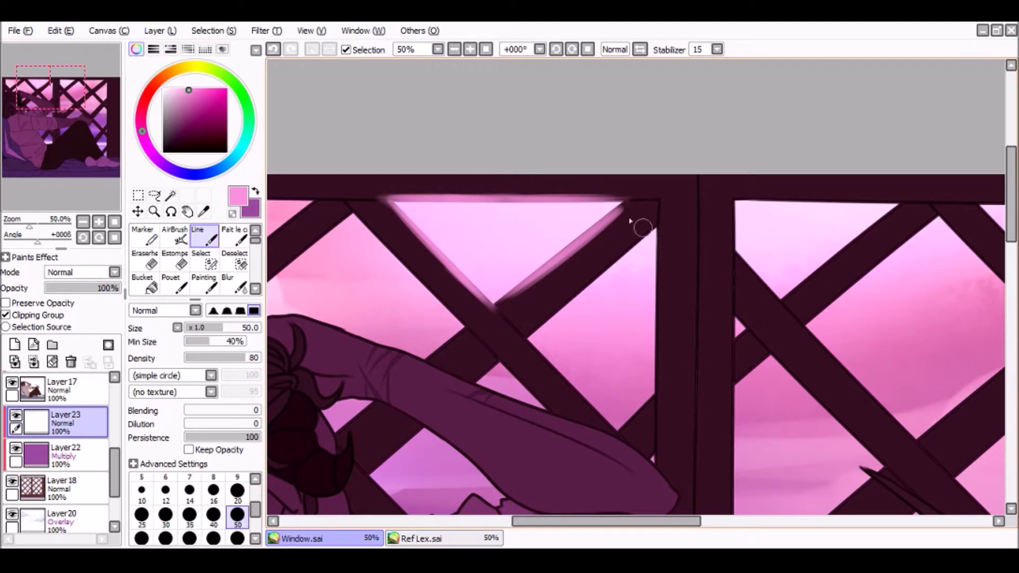
# Step: Highlight all edges of the pane beside the central post, above the raised elbow
pyautogui.moveTo(663, 228)
pyautogui.mouseDown()
pyautogui.moveTo(524, 336)
pyautogui.moveTo(656, 222)
pyautogui.mouseUp()
pyautogui.hotkey('ctrl', 'z')
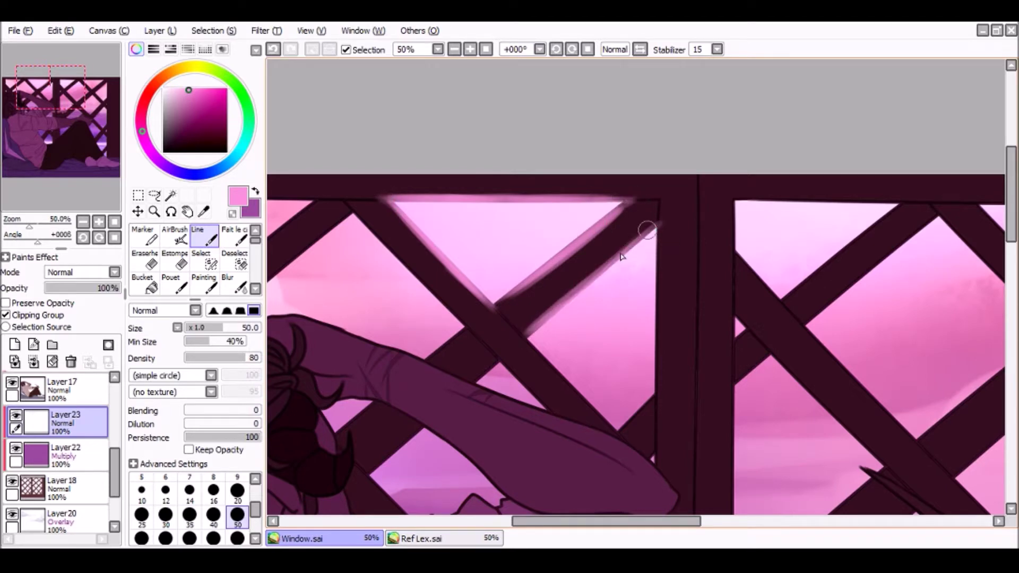
pyautogui.hotkey('ctrl', 'z')
pyautogui.moveTo(524, 340); pyautogui.dragTo(620, 439)
pyautogui.hotkey('ctrl', 'z')
pyautogui.moveTo(651, 399); pyautogui.dragTo(624, 428)
pyautogui.moveTo(661, 229)
pyautogui.mouseDown()
pyautogui.moveTo(653, 338)
pyautogui.moveTo(654, 219)
pyautogui.moveTo(655, 392)
pyautogui.mouseUp()
pyautogui.hotkey('ctrl', 'z')
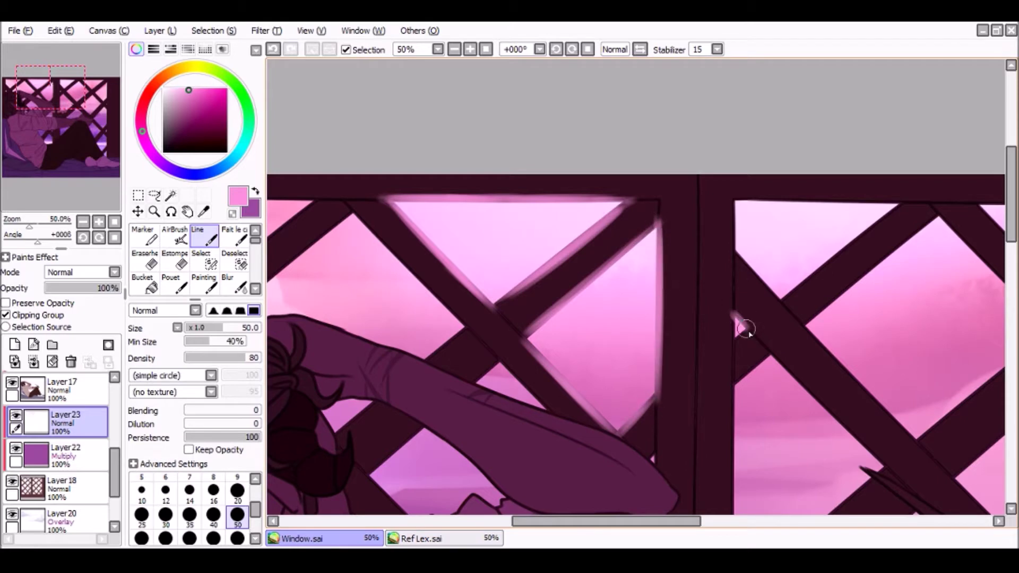
# Step: Highlight the edges of the upper triangular pane just beyond the central post in the second window
pyautogui.moveTo(735, 250); pyautogui.dragTo(780, 300)
pyautogui.moveTo(781, 300)
pyautogui.mouseDown()
pyautogui.moveTo(870, 228)
pyautogui.moveTo(798, 285)
pyautogui.mouseUp()
pyautogui.hotkey('ctrl', 'z')
pyautogui.hotkey('ctrl', 'z')
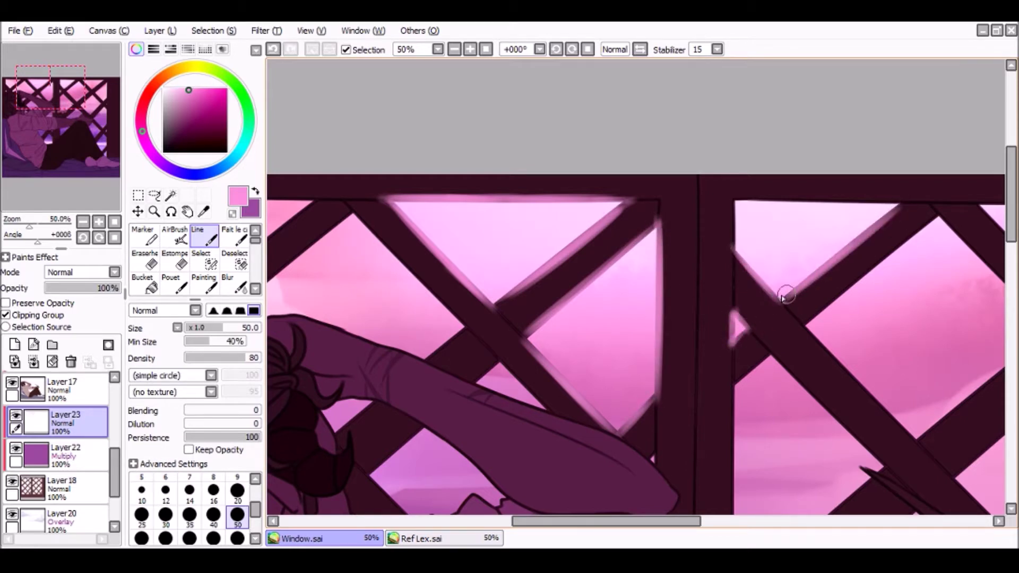
pyautogui.moveTo(733, 221); pyautogui.dragTo(732, 197)
pyautogui.moveTo(731, 196); pyautogui.dragTo(905, 203)
pyautogui.hotkey('ctrl', 'z')
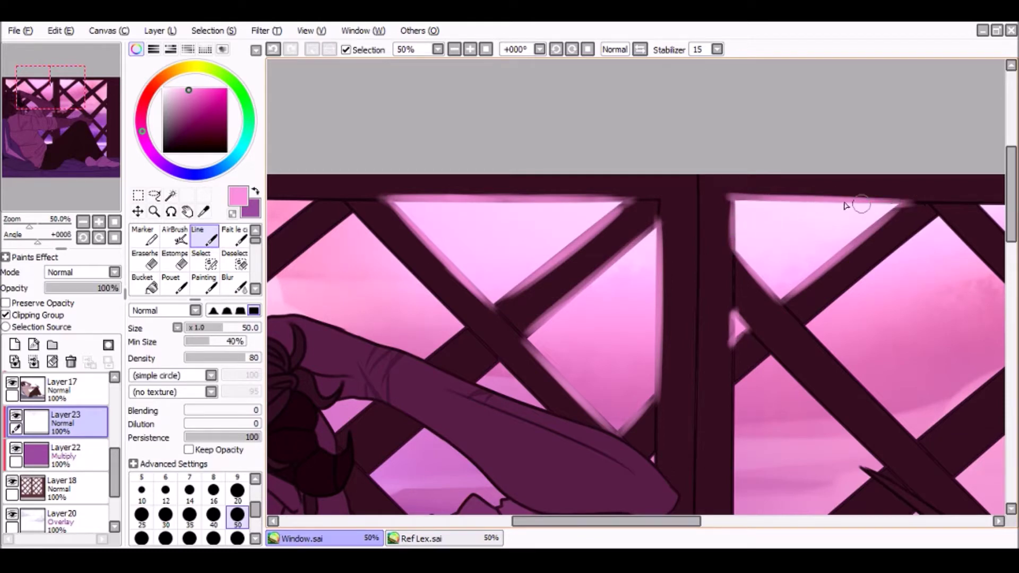
# Step: Highlight the outer edge of the pane above the figure's hair and touch up its corner on Layer18 with a size 50 brush
pyautogui.moveTo(43, 91); pyautogui.dragTo(28, 90)
pyautogui.moveTo(396, 174)
pyautogui.mouseDown()
pyautogui.moveTo(396, 218)
pyautogui.moveTo(450, 282)
pyautogui.mouseUp()
pyautogui.click(230, 239)
pyautogui.click(74, 486)
pyautogui.hotkey('ctrl', 'z')
pyautogui.click(237, 499)
pyautogui.hotkey('ctrl', 'z')
pyautogui.moveTo(417, 175); pyautogui.dragTo(400, 172)
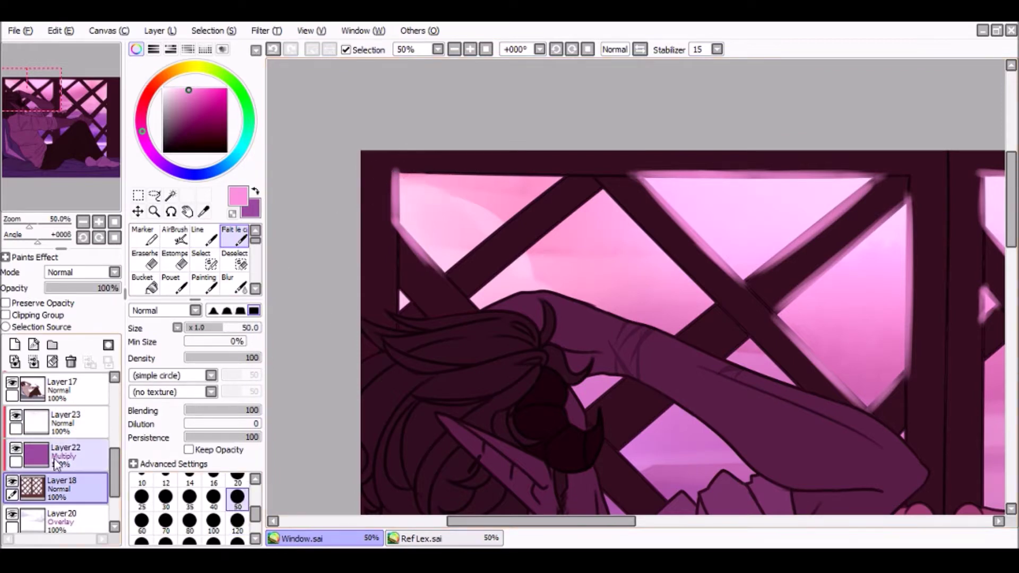
# Step: Return to Layer23 with the Line brush and highlight the remaining edges of the pane above the hair
pyautogui.click(65, 423)
pyautogui.click(207, 237)
pyautogui.moveTo(398, 170)
pyautogui.mouseDown()
pyautogui.moveTo(565, 172)
pyautogui.moveTo(444, 266)
pyautogui.mouseUp()
pyautogui.hotkey('ctrl', 'z')
pyautogui.moveTo(565, 174); pyautogui.dragTo(442, 276)
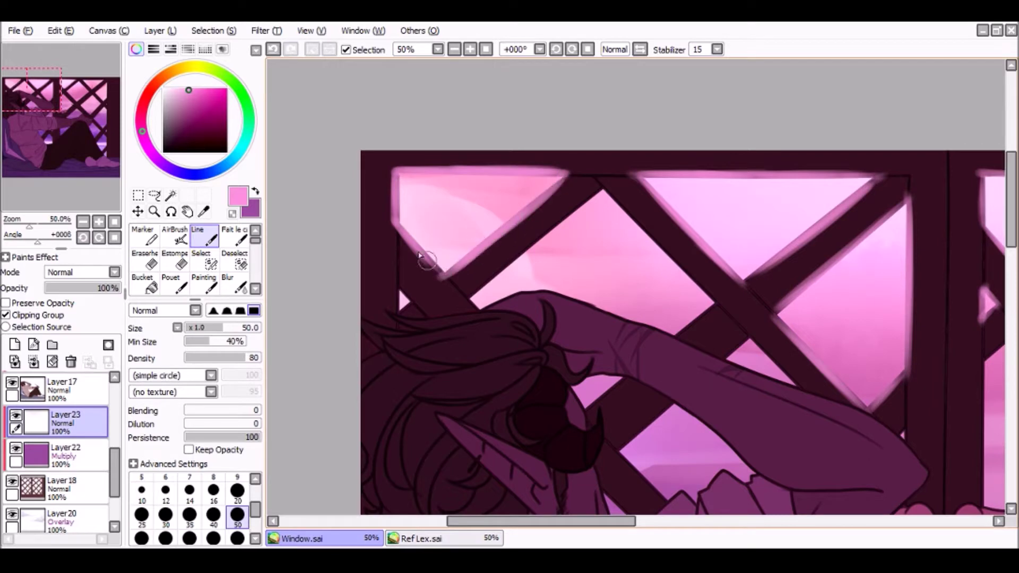
pyautogui.hotkey('ctrl', 'z')
# Step: Highlight the lattice beams around the figure's head and behind the raised arm
pyautogui.moveTo(592, 198)
pyautogui.mouseDown()
pyautogui.moveTo(467, 296)
pyautogui.moveTo(482, 280)
pyautogui.moveTo(467, 305)
pyautogui.mouseUp()
pyautogui.hotkey('ctrl', 'z')
pyautogui.moveTo(601, 186)
pyautogui.mouseDown()
pyautogui.moveTo(658, 236)
pyautogui.moveTo(714, 312)
pyautogui.moveTo(595, 407)
pyautogui.mouseUp()
pyautogui.moveTo(623, 454)
pyautogui.mouseDown()
pyautogui.moveTo(755, 330)
pyautogui.moveTo(839, 427)
pyautogui.mouseUp()
pyautogui.click(31, 104)
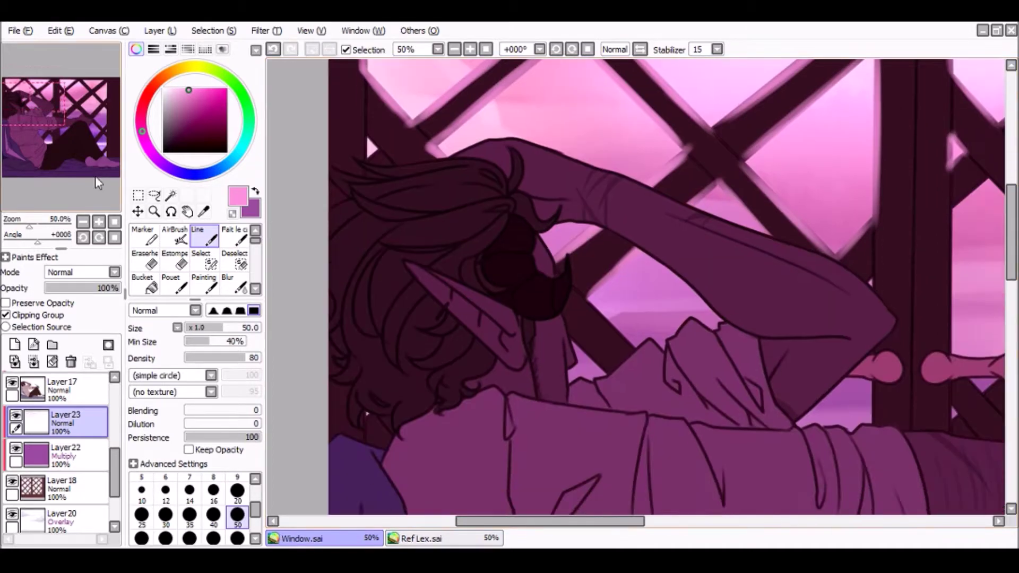
pyautogui.moveTo(567, 333)
pyautogui.mouseDown()
pyautogui.moveTo(608, 372)
pyautogui.moveTo(589, 304)
pyautogui.mouseUp()
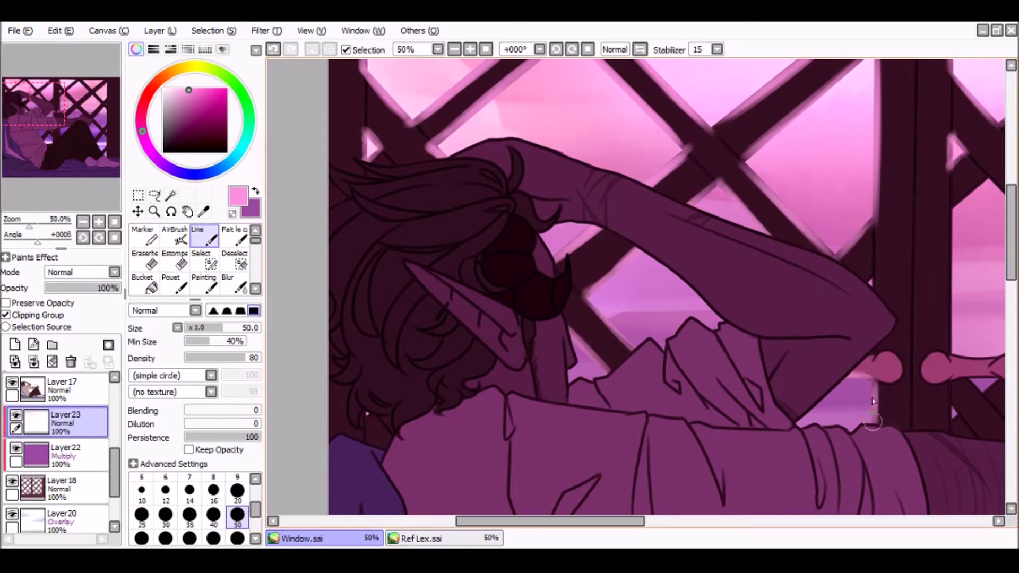
# Step: Highlight the crossing beams and post edge visible beneath the figure's outstretched arm
pyautogui.moveTo(38, 123); pyautogui.dragTo(56, 134)
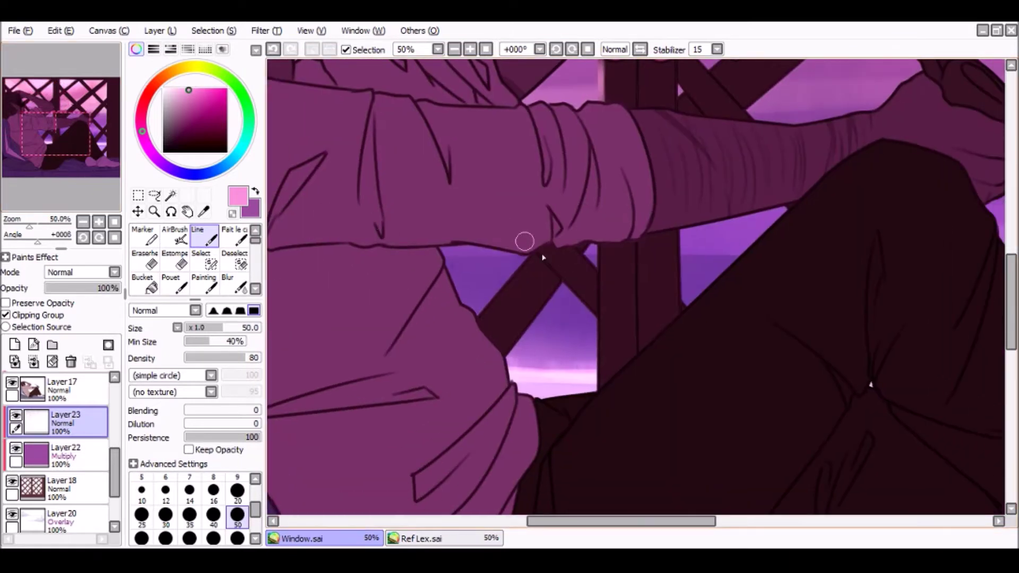
pyautogui.moveTo(536, 251); pyautogui.dragTo(466, 319)
pyautogui.moveTo(506, 353)
pyautogui.mouseDown()
pyautogui.moveTo(550, 296)
pyautogui.moveTo(598, 314)
pyautogui.moveTo(598, 418)
pyautogui.mouseUp()
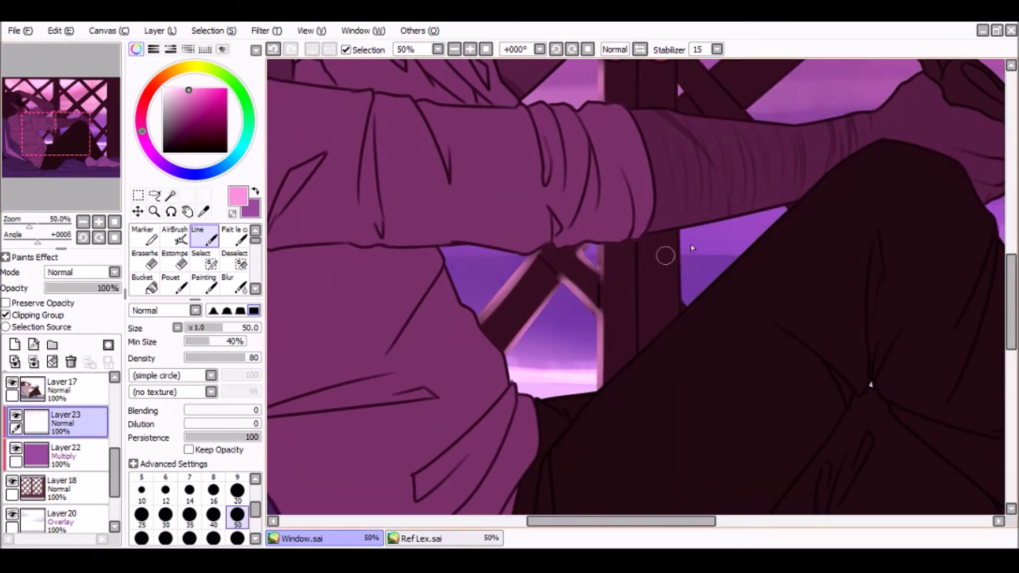
# Step: Highlight the lattice beams around the window handle and the pointed blade held in the hand
pyautogui.moveTo(82, 147); pyautogui.dragTo(101, 131)
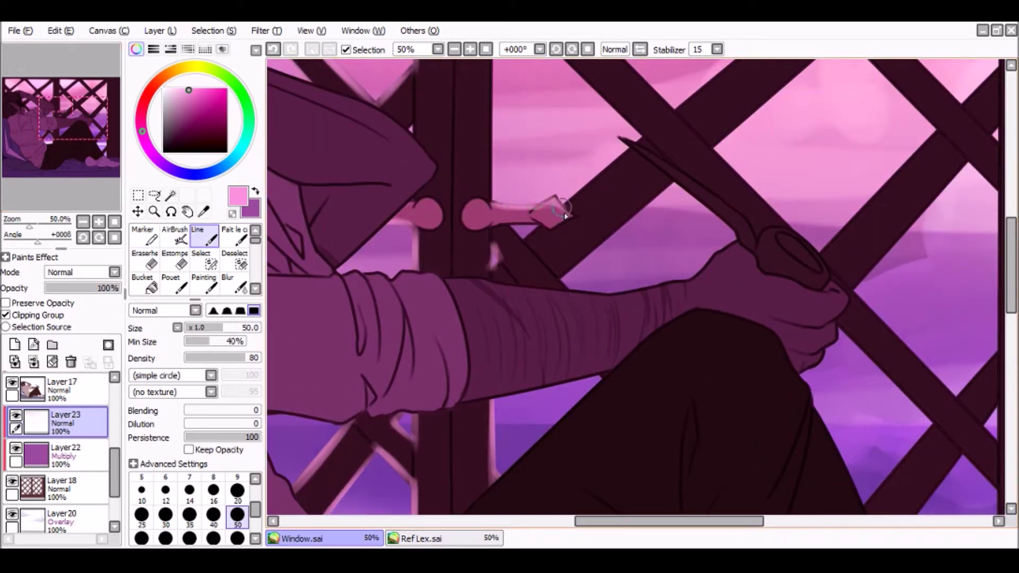
pyautogui.moveTo(563, 215); pyautogui.dragTo(643, 139)
pyautogui.moveTo(669, 179); pyautogui.dragTo(556, 281)
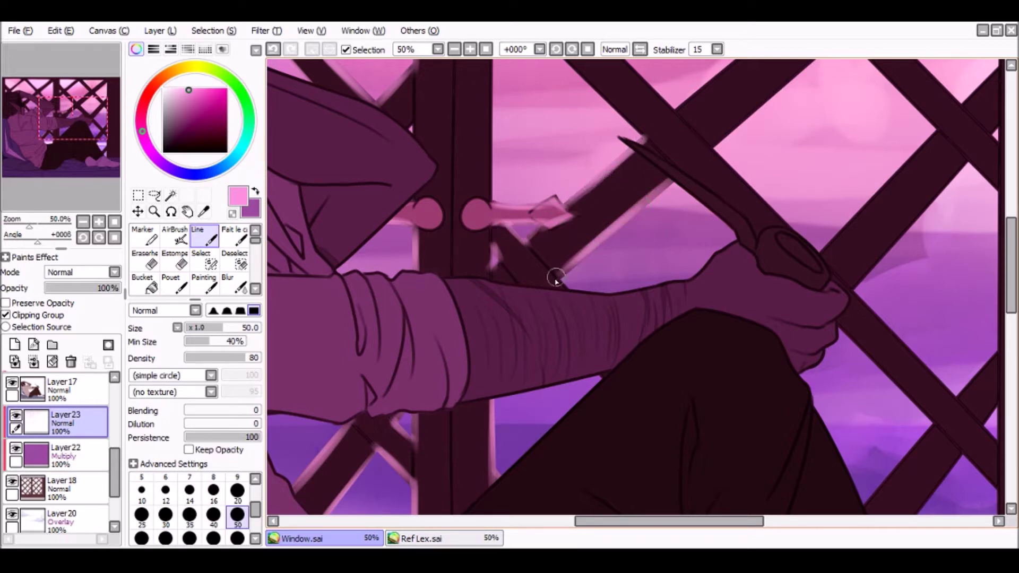
pyautogui.moveTo(703, 186); pyautogui.dragTo(815, 253)
pyautogui.moveTo(939, 130); pyautogui.dragTo(822, 253)
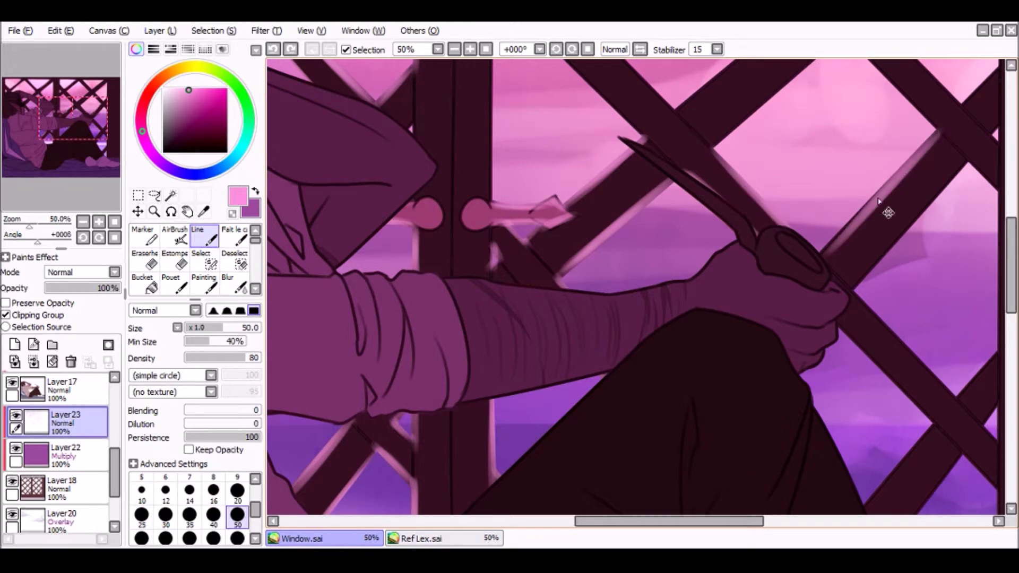
pyautogui.moveTo(908, 159); pyautogui.dragTo(826, 251)
pyautogui.moveTo(940, 185); pyautogui.dragTo(841, 291)
# Step: Highlight the edges of the diamond pane above the hand and begin the pane next to the outer post
pyautogui.moveTo(604, 524); pyautogui.dragTo(662, 524)
pyautogui.moveTo(490, 148)
pyautogui.mouseDown()
pyautogui.moveTo(586, 63)
pyautogui.moveTo(685, 105)
pyautogui.mouseUp()
pyautogui.moveTo(654, 123); pyautogui.dragTo(526, 197)
pyautogui.moveTo(498, 117); pyautogui.dragTo(584, 204)
pyautogui.hotkey('ctrl', 'z')
pyautogui.moveTo(615, 239); pyautogui.dragTo(664, 293)
pyautogui.hotkey('ctrl', 'z')
pyautogui.moveTo(614, 237); pyautogui.dragTo(643, 268)
# Step: Highlight the outer post edge and the lower beams of the pane beside the figure's hand
pyautogui.moveTo(644, 270)
pyautogui.mouseDown()
pyautogui.moveTo(648, 305)
pyautogui.moveTo(644, 271)
pyautogui.moveTo(650, 409)
pyautogui.mouseUp()
pyautogui.moveTo(644, 270)
pyautogui.mouseDown()
pyautogui.moveTo(645, 432)
pyautogui.moveTo(602, 477)
pyautogui.mouseUp()
pyautogui.hotkey('ctrl', 'z')
pyautogui.moveTo(646, 430); pyautogui.dragTo(602, 479)
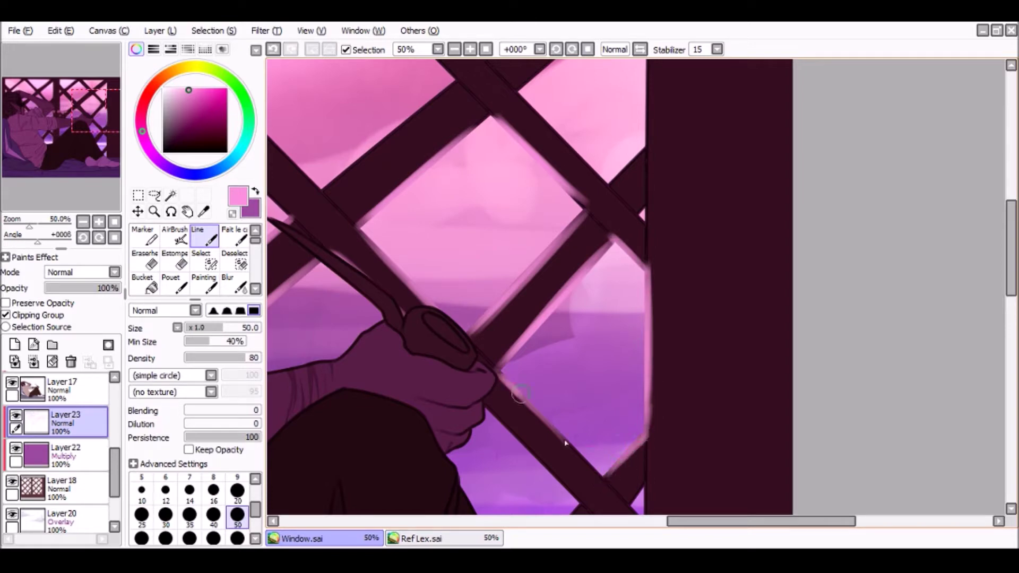
pyautogui.moveTo(564, 439); pyautogui.dragTo(596, 470)
pyautogui.moveTo(487, 398); pyautogui.dragTo(583, 510)
# Step: Highlight the beams and post edge of the lower panes beside the figure's knee and shin
pyautogui.moveTo(93, 133); pyautogui.dragTo(92, 156)
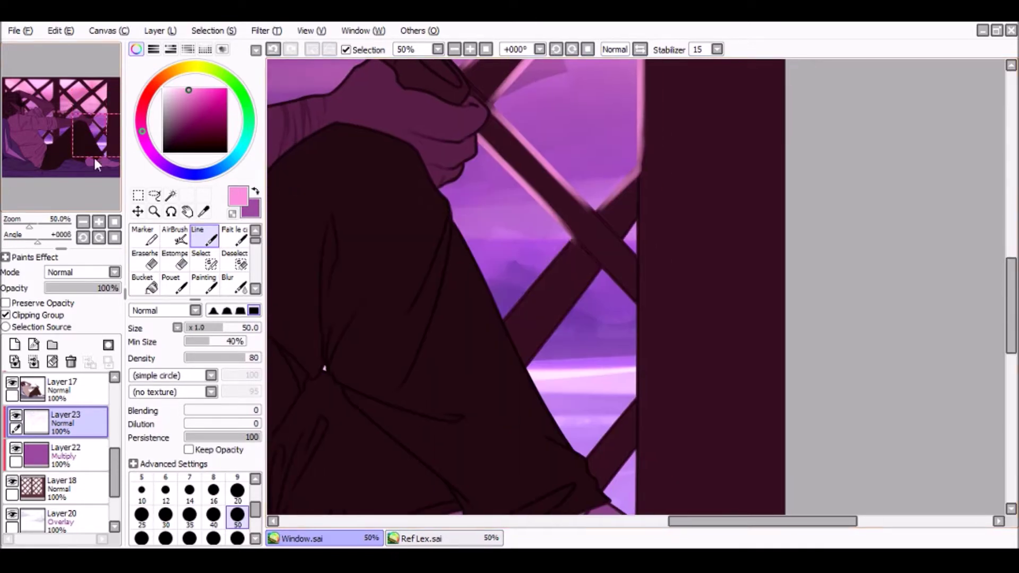
pyautogui.moveTo(581, 233); pyautogui.dragTo(501, 325)
pyautogui.hotkey('ctrl', 'z')
pyautogui.moveTo(638, 302)
pyautogui.mouseDown()
pyautogui.moveTo(644, 404)
pyautogui.moveTo(580, 478)
pyautogui.mouseUp()
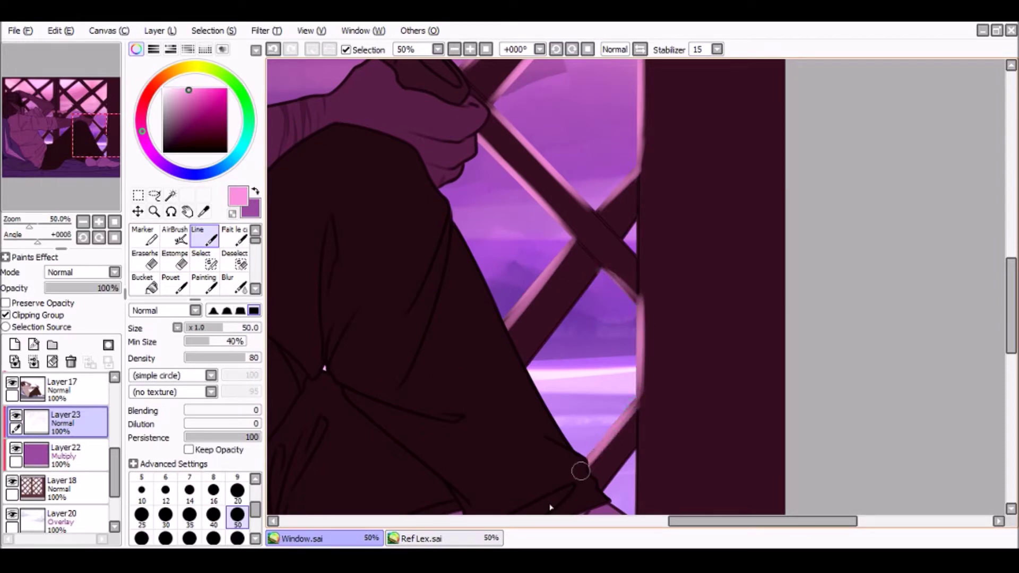
pyautogui.moveTo(598, 269); pyautogui.dragTo(525, 366)
pyautogui.moveTo(639, 197); pyautogui.dragTo(643, 269)
pyautogui.click(87, 160)
pyautogui.hotkey('ctrl', 'z')
pyautogui.moveTo(554, 223)
pyautogui.mouseDown()
pyautogui.moveTo(559, 291)
pyautogui.moveTo(495, 295)
pyautogui.mouseUp()
# Step: Highlight the beams of the upper diamond pane and the top frame edge in the second window
pyautogui.moveTo(84, 135)
pyautogui.mouseDown()
pyautogui.moveTo(47, 128)
pyautogui.moveTo(55, 84)
pyautogui.mouseUp()
pyautogui.moveTo(329, 224)
pyautogui.mouseDown()
pyautogui.moveTo(440, 335)
pyautogui.moveTo(566, 239)
pyautogui.moveTo(452, 334)
pyautogui.mouseUp()
pyautogui.moveTo(462, 106); pyautogui.dragTo(577, 222)
pyautogui.moveTo(496, 135); pyautogui.dragTo(578, 223)
pyautogui.moveTo(507, 101)
pyautogui.mouseDown()
pyautogui.moveTo(604, 202)
pyautogui.moveTo(733, 105)
pyautogui.mouseUp()
# Step: Highlight the edges of the upper panes along the second window's outer post
pyautogui.moveTo(769, 124)
pyautogui.mouseDown()
pyautogui.moveTo(636, 234)
pyautogui.moveTo(735, 339)
pyautogui.mouseUp()
pyautogui.hotkey('ctrl', 'z')
pyautogui.click(760, 288)
pyautogui.hotkey('ctrl', 'z')
pyautogui.moveTo(765, 295); pyautogui.dragTo(731, 331)
pyautogui.moveTo(766, 352); pyautogui.dragTo(765, 369)
pyautogui.moveTo(774, 118); pyautogui.dragTo(767, 295)
pyautogui.moveTo(775, 119); pyautogui.dragTo(659, 204)
# Step: Finish the highlights on the second window's top frame edge and the remaining diagonal beams
pyautogui.moveTo(506, 98); pyautogui.dragTo(766, 103)
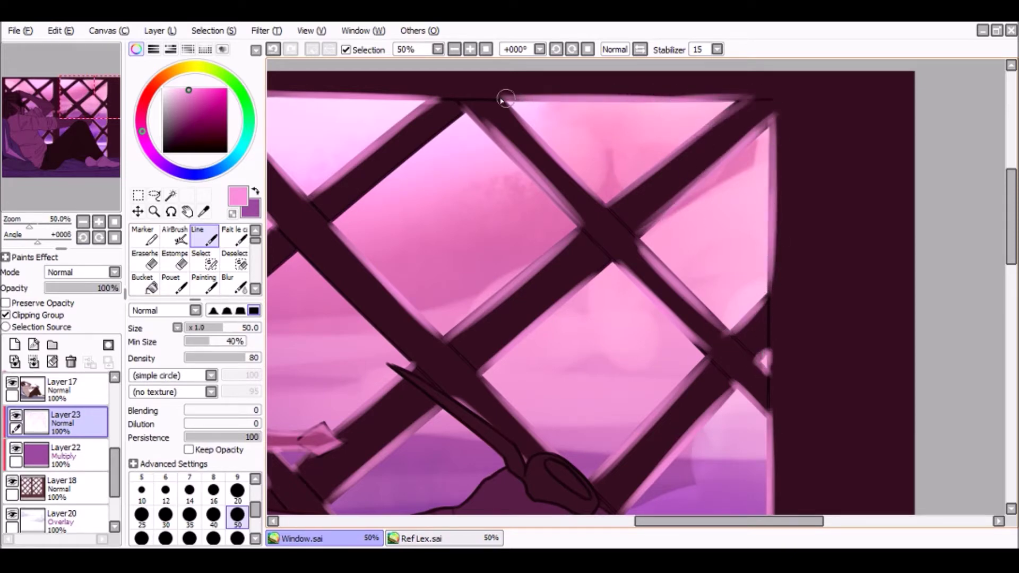
pyautogui.hotkey('ctrl', 'z')
pyautogui.moveTo(471, 110); pyautogui.dragTo(332, 223)
pyautogui.hotkey('ctrl', 'z')
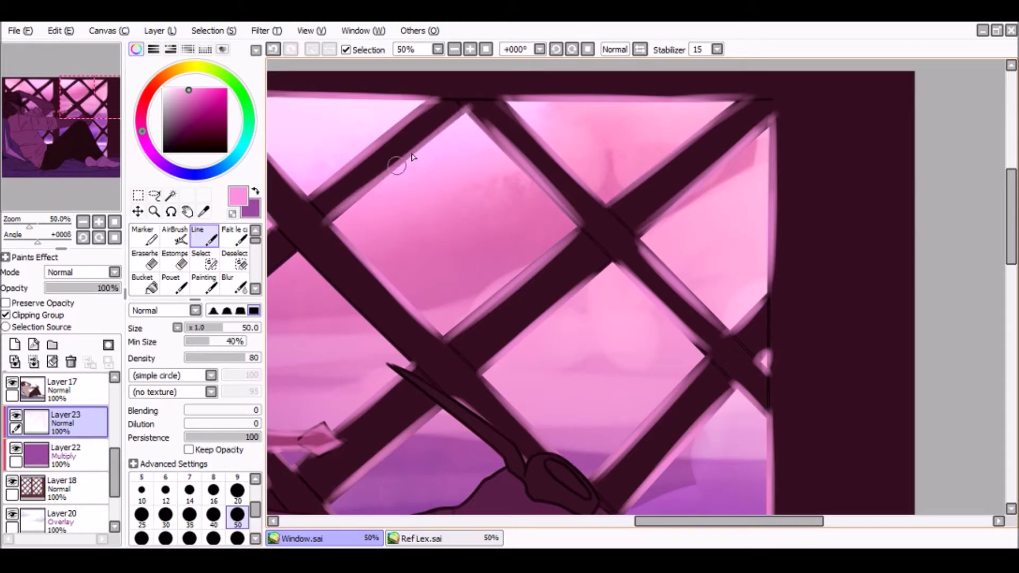
pyautogui.click(77, 102)
pyautogui.moveTo(477, 201)
pyautogui.mouseDown()
pyautogui.moveTo(455, 374)
pyautogui.moveTo(578, 284)
pyautogui.moveTo(611, 308)
pyautogui.mouseUp()
# Step: Try different blending modes on Layer23, then set it to Luminosity at 57% opacity and switch to the AirBrush
pyautogui.moveTo(85, 165)
pyautogui.mouseDown()
pyautogui.moveTo(10, 157)
pyautogui.moveTo(82, 168)
pyautogui.mouseUp()
pyautogui.click(484, 50)
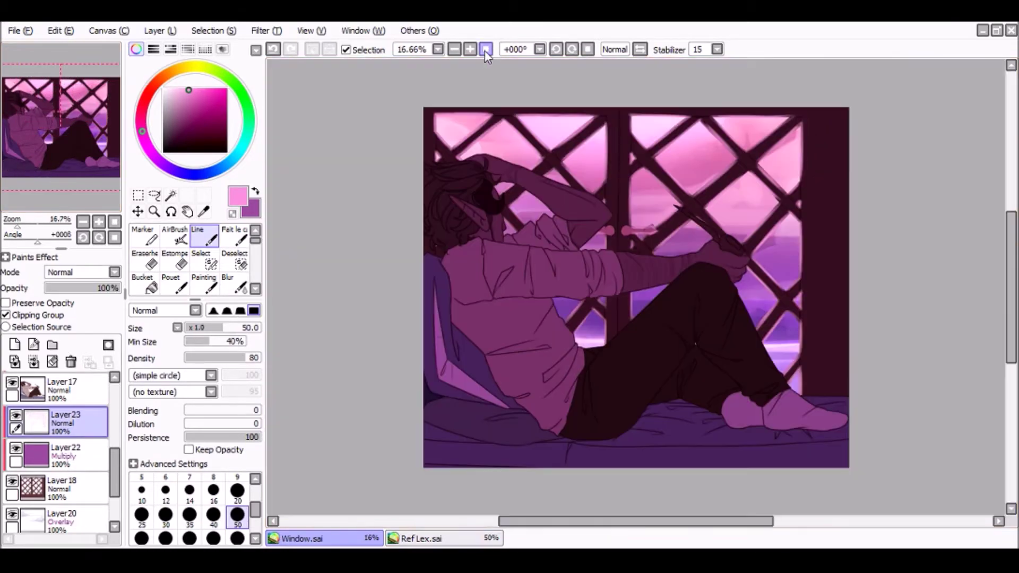
pyautogui.click(469, 49)
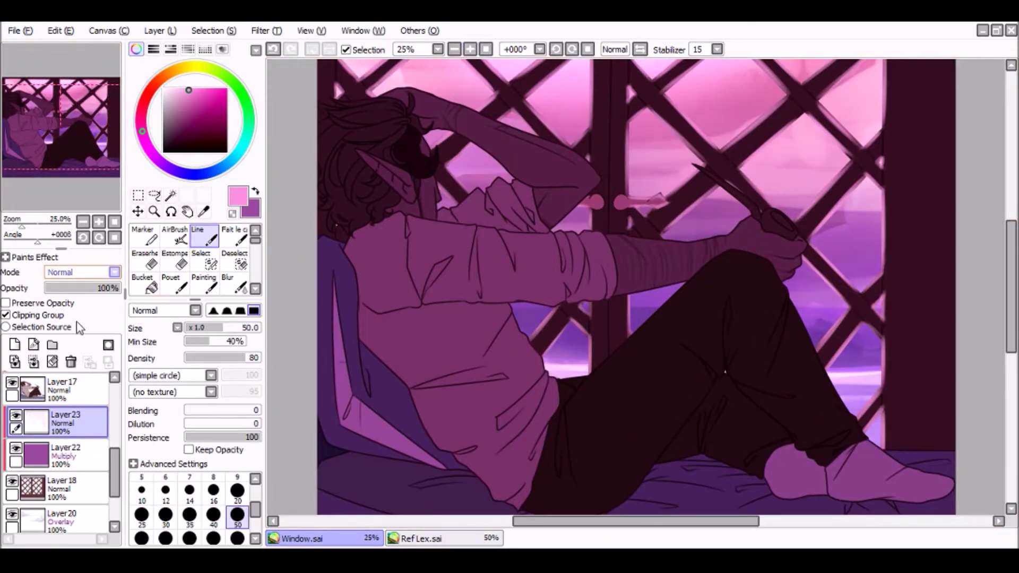
pyautogui.click(76, 322)
pyautogui.moveTo(60, 126); pyautogui.dragTo(82, 104)
pyautogui.click(110, 272)
pyautogui.click(81, 355)
pyautogui.click(110, 271)
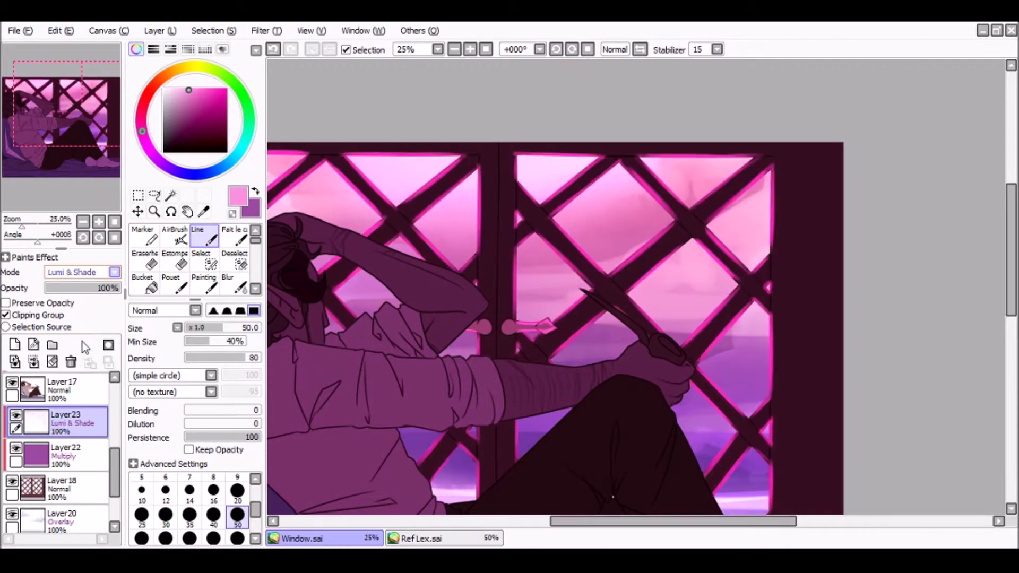
pyautogui.click(82, 340)
pyautogui.click(174, 235)
pyautogui.click(87, 288)
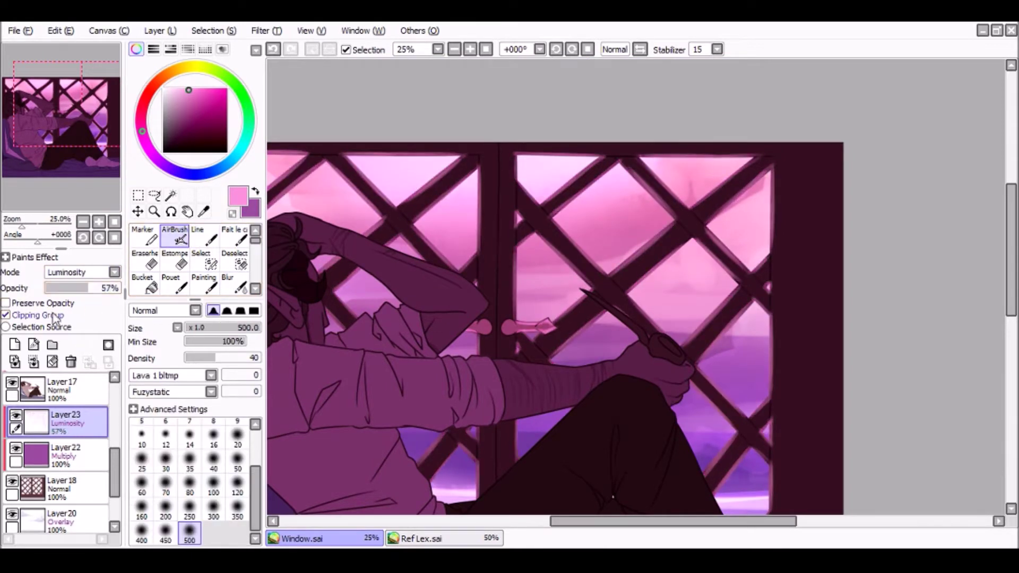
# Step: Add a clipped layer above Layer23, clear the test strokes, and pick a pale pink from the window for the size 120 AirBrush
pyautogui.click(15, 344)
pyautogui.click(237, 484)
pyautogui.moveTo(569, 182)
pyautogui.mouseDown()
pyautogui.moveTo(530, 157)
pyautogui.moveTo(564, 179)
pyautogui.moveTo(614, 280)
pyautogui.moveTo(658, 240)
pyautogui.mouseUp()
pyautogui.moveTo(621, 170); pyautogui.dragTo(683, 233)
pyautogui.click(53, 362)
pyautogui.rightClick(432, 168)
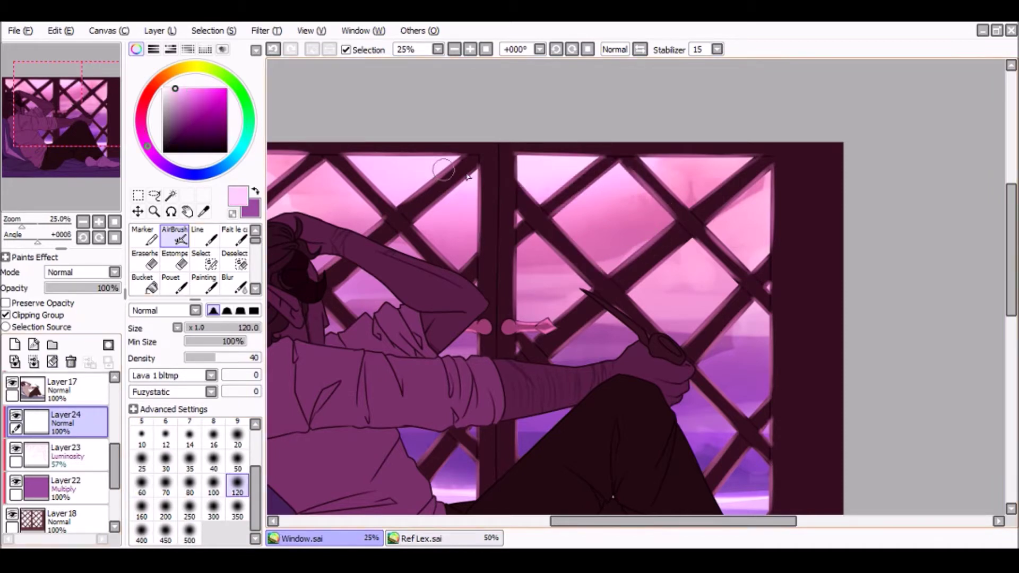
# Step: Airbrush a soft pale pink glow over the second window's frame edges and lattice crossings
pyautogui.moveTo(513, 159)
pyautogui.mouseDown()
pyautogui.moveTo(589, 165)
pyautogui.moveTo(510, 155)
pyautogui.moveTo(573, 154)
pyautogui.moveTo(544, 219)
pyautogui.moveTo(610, 279)
pyautogui.moveTo(687, 209)
pyautogui.moveTo(658, 169)
pyautogui.moveTo(736, 178)
pyautogui.moveTo(764, 158)
pyautogui.mouseUp()
pyautogui.moveTo(629, 160); pyautogui.dragTo(666, 170)
pyautogui.moveTo(759, 176)
pyautogui.mouseDown()
pyautogui.moveTo(714, 223)
pyautogui.moveTo(765, 239)
pyautogui.moveTo(767, 265)
pyautogui.mouseUp()
pyautogui.moveTo(696, 211)
pyautogui.mouseDown()
pyautogui.moveTo(737, 281)
pyautogui.moveTo(711, 319)
pyautogui.moveTo(627, 289)
pyautogui.moveTo(536, 330)
pyautogui.moveTo(586, 285)
pyautogui.moveTo(530, 228)
pyautogui.moveTo(520, 312)
pyautogui.moveTo(535, 353)
pyautogui.mouseUp()
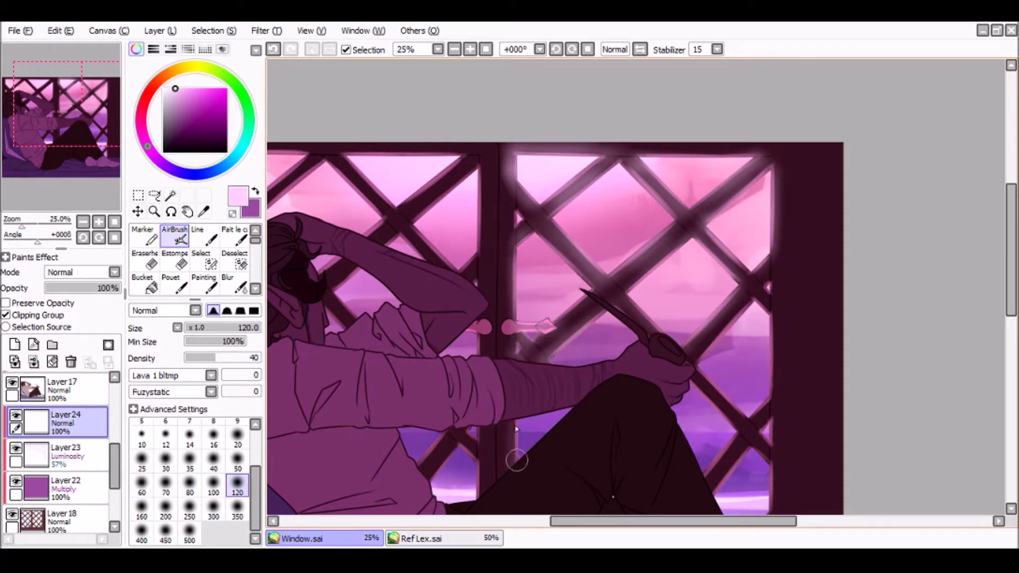
pyautogui.moveTo(701, 370)
pyautogui.mouseDown()
pyautogui.moveTo(764, 296)
pyautogui.moveTo(764, 169)
pyautogui.moveTo(768, 372)
pyautogui.moveTo(761, 402)
pyautogui.moveTo(736, 418)
pyautogui.moveTo(769, 450)
pyautogui.moveTo(714, 495)
pyautogui.moveTo(710, 467)
pyautogui.mouseUp()
# Step: Extend the airbrushed glow over the lattice beside the legs, under the arm and around the central post
pyautogui.moveTo(74, 127); pyautogui.dragTo(80, 153)
pyautogui.moveTo(738, 312); pyautogui.dragTo(711, 419)
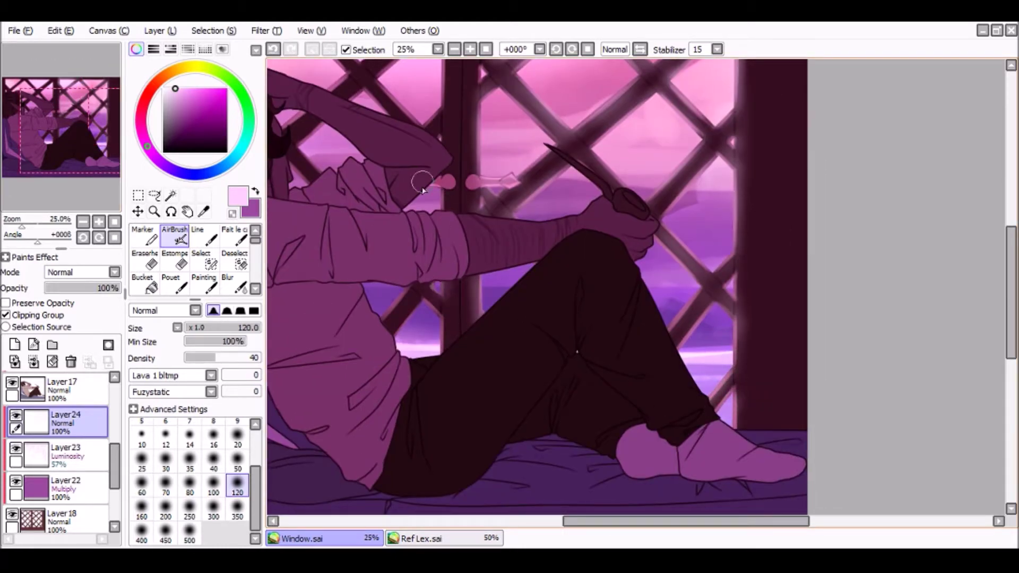
pyautogui.moveTo(448, 274)
pyautogui.mouseDown()
pyautogui.moveTo(422, 334)
pyautogui.moveTo(408, 289)
pyautogui.mouseUp()
pyautogui.moveTo(107, 175); pyautogui.dragTo(80, 168)
pyautogui.moveTo(461, 211); pyautogui.dragTo(456, 177)
pyautogui.moveTo(539, 137)
pyautogui.mouseDown()
pyautogui.moveTo(580, 170)
pyautogui.moveTo(588, 87)
pyautogui.mouseUp()
# Step: Airbrush the pale pink glow over the lattice behind the figure's head and raised arm, up to the central post
pyautogui.click(64, 104)
pyautogui.moveTo(578, 154)
pyautogui.mouseDown()
pyautogui.moveTo(539, 186)
pyautogui.moveTo(557, 155)
pyautogui.moveTo(461, 196)
pyautogui.mouseUp()
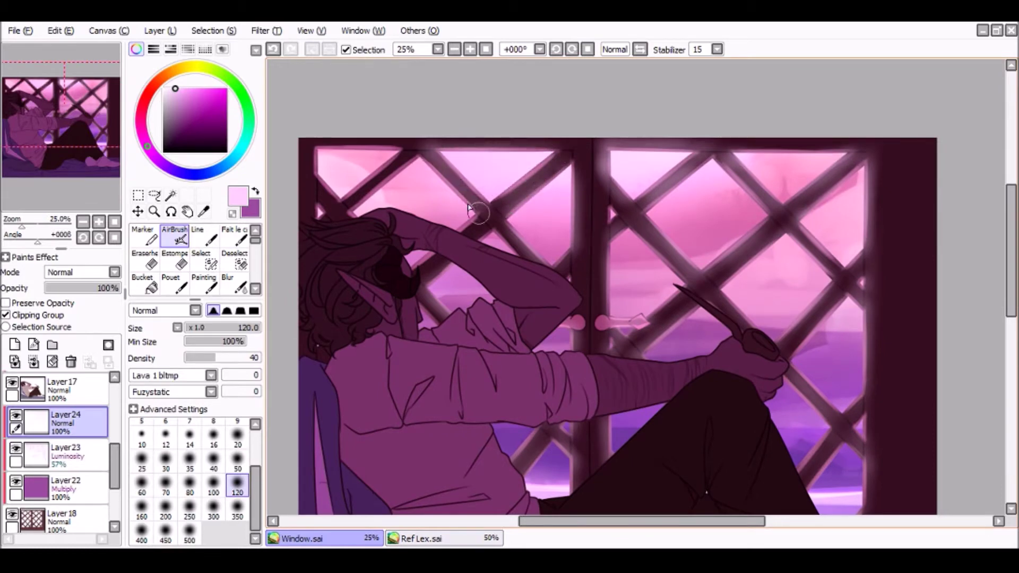
pyautogui.moveTo(372, 238)
pyautogui.mouseDown()
pyautogui.moveTo(382, 175)
pyautogui.moveTo(324, 186)
pyautogui.moveTo(335, 148)
pyautogui.moveTo(323, 202)
pyautogui.mouseUp()
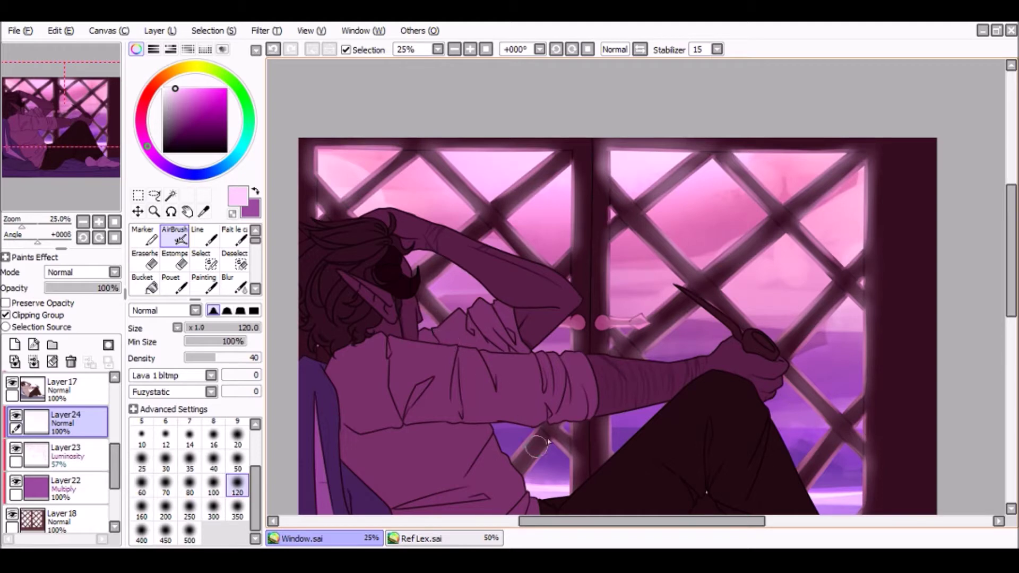
pyautogui.moveTo(576, 139); pyautogui.dragTo(572, 325)
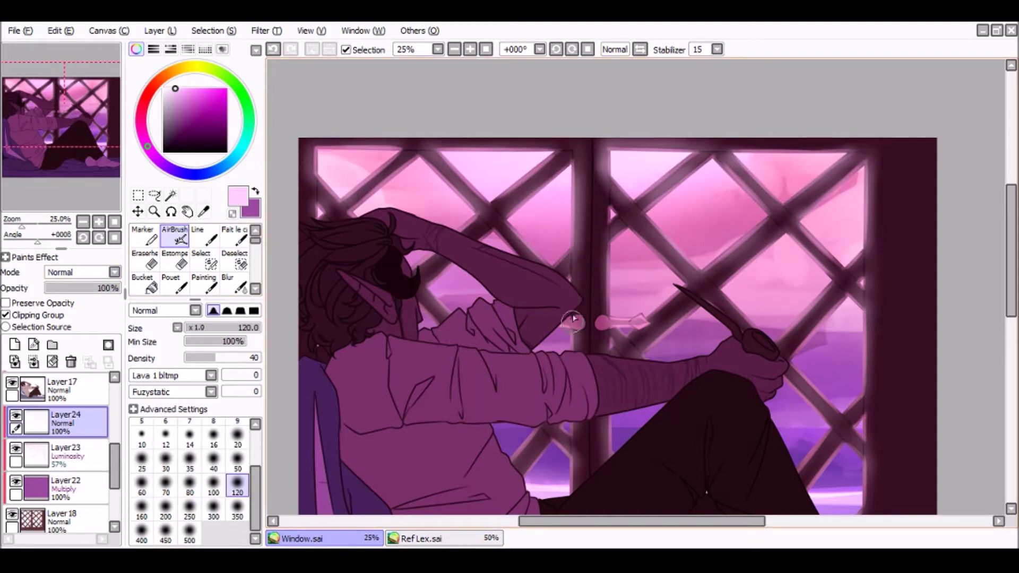
# Step: Airbrush the glow along the upper window frame and central post, and set Layer24 to Lumi & Shade at 79% opacity
pyautogui.moveTo(569, 147)
pyautogui.mouseDown()
pyautogui.moveTo(316, 154)
pyautogui.moveTo(313, 212)
pyautogui.mouseUp()
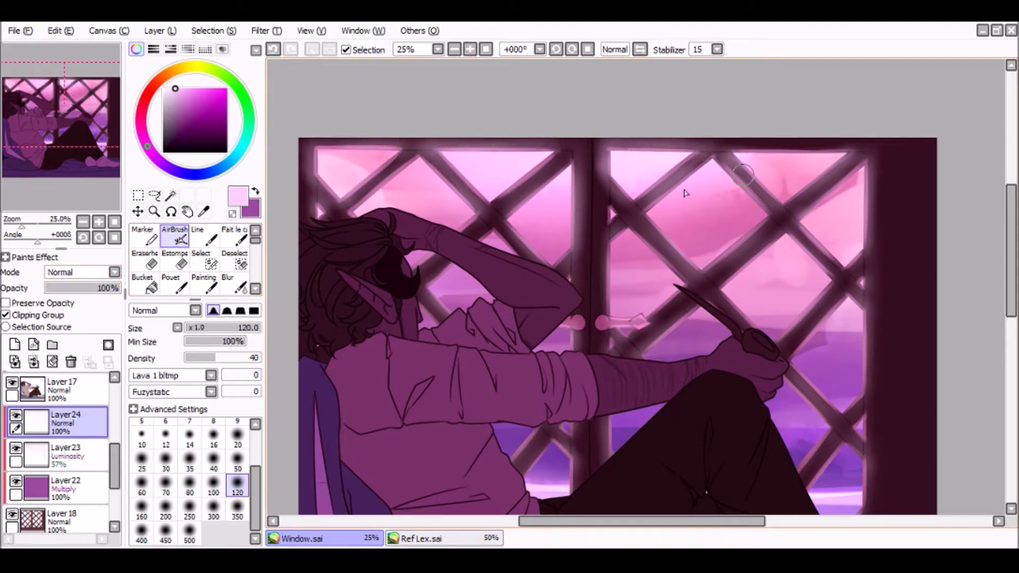
pyautogui.moveTo(601, 168); pyautogui.dragTo(592, 287)
pyautogui.click(82, 272)
pyautogui.click(74, 311)
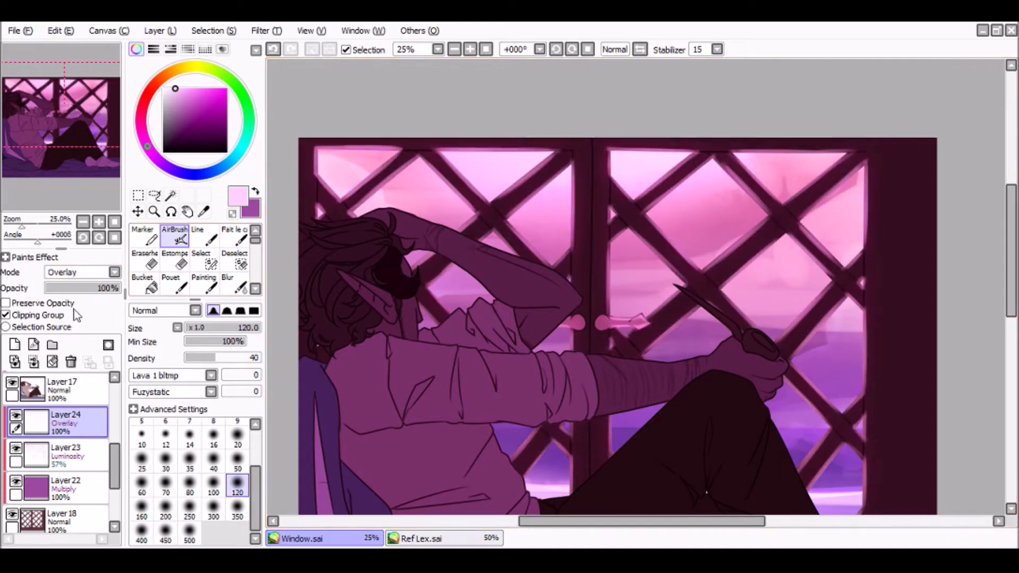
pyautogui.click(82, 357)
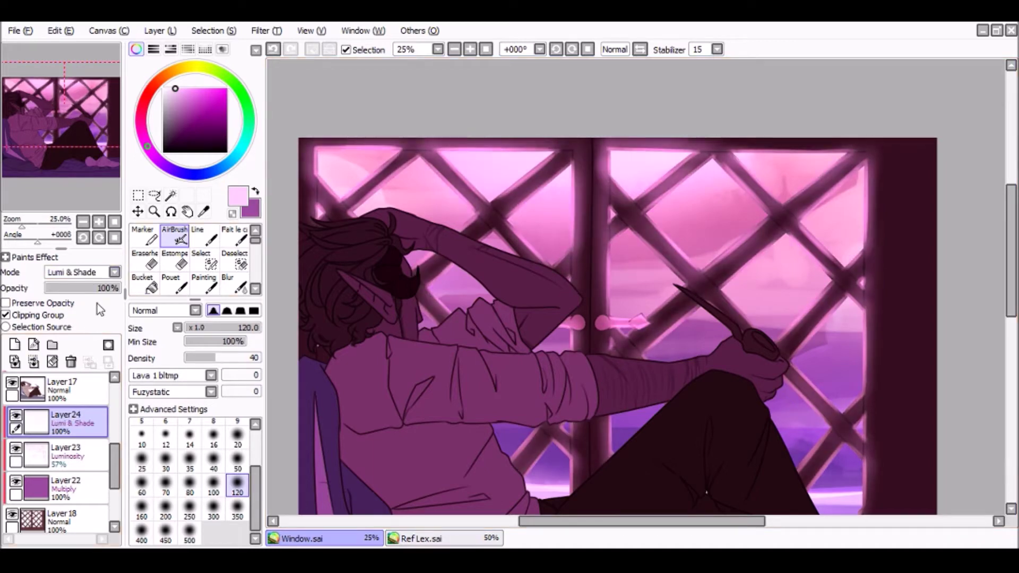
pyautogui.click(90, 288)
pyautogui.moveTo(100, 289); pyautogui.dragTo(105, 288)
# Step: On a new clipped layer above Layer24, fill rectangular selections around both window panes with pale pink, then deselect
pyautogui.click(486, 50)
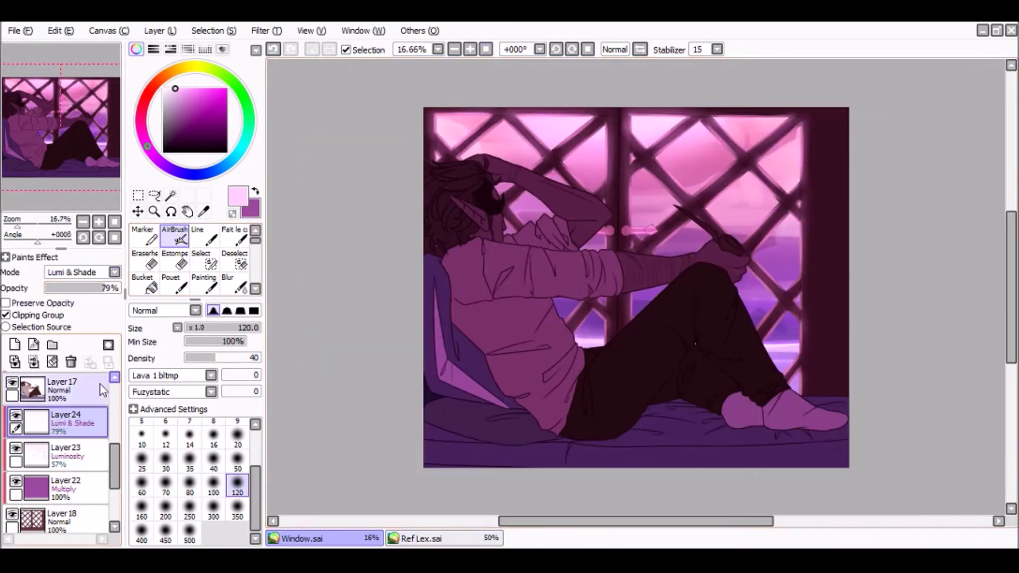
pyautogui.click(14, 344)
pyautogui.click(29, 315)
pyautogui.click(138, 195)
pyautogui.moveTo(434, 111); pyautogui.dragTo(608, 375)
pyautogui.moveTo(630, 114); pyautogui.dragTo(802, 409)
pyautogui.click(143, 283)
pyautogui.click(511, 303)
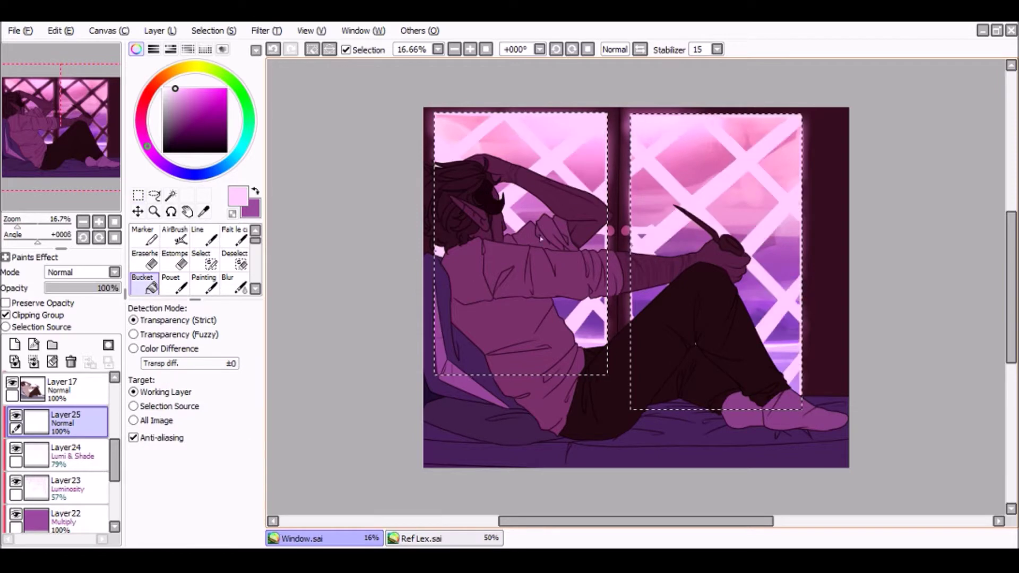
pyautogui.hotkey('ctrl', 'd')
# Step: Soften the outer edges of both pale pink window fills with the Blur brush at size 120
pyautogui.click(234, 284)
pyautogui.click(237, 508)
pyautogui.moveTo(435, 112)
pyautogui.mouseDown()
pyautogui.moveTo(432, 180)
pyautogui.moveTo(436, 107)
pyautogui.moveTo(611, 123)
pyautogui.moveTo(610, 266)
pyautogui.mouseUp()
pyautogui.moveTo(626, 111); pyautogui.dragTo(620, 268)
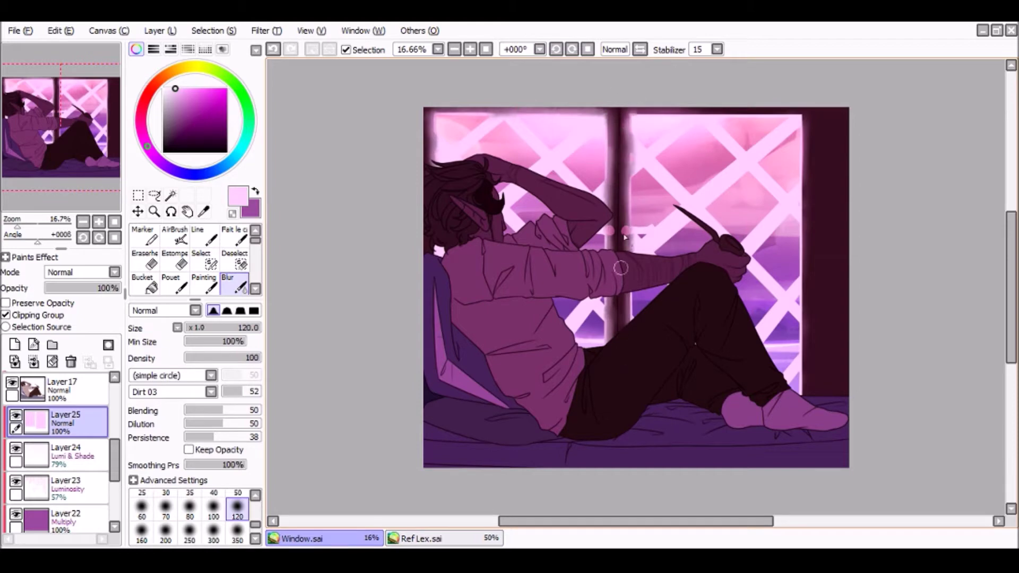
pyautogui.moveTo(634, 113); pyautogui.dragTo(682, 114)
pyautogui.moveTo(800, 136); pyautogui.dragTo(806, 380)
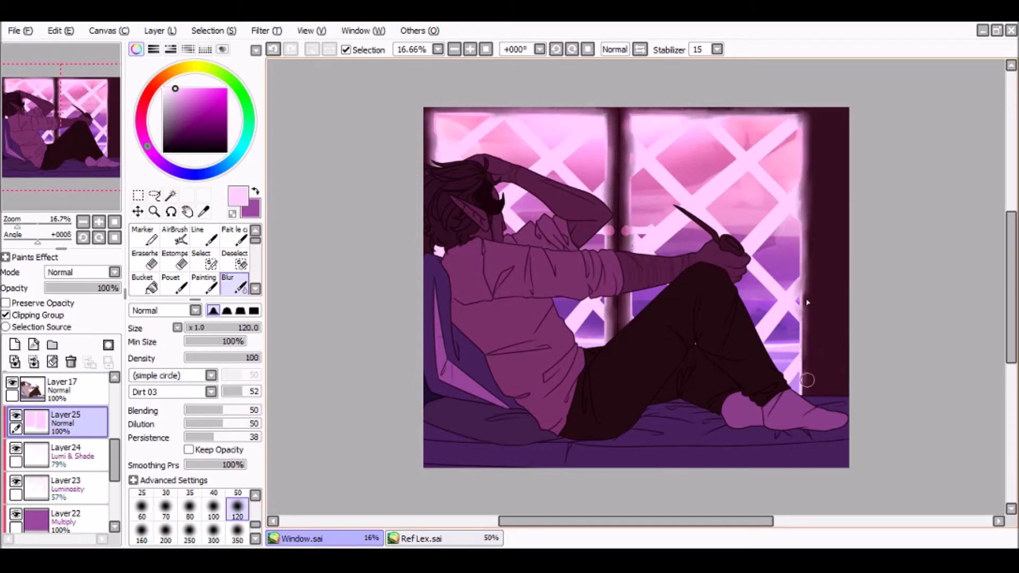
# Step: Set Layer25 to Overlay at 38% opacity and pick the AirBrush at size 500
pyautogui.click(76, 311)
pyautogui.moveTo(96, 288); pyautogui.dragTo(70, 288)
pyautogui.click(145, 236)
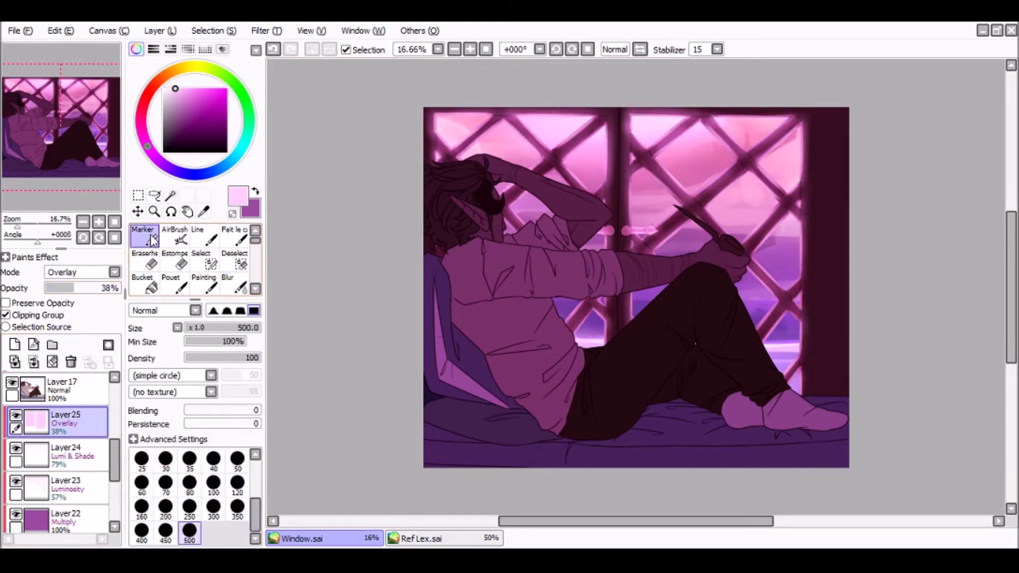
pyautogui.click(175, 236)
pyautogui.click(200, 529)
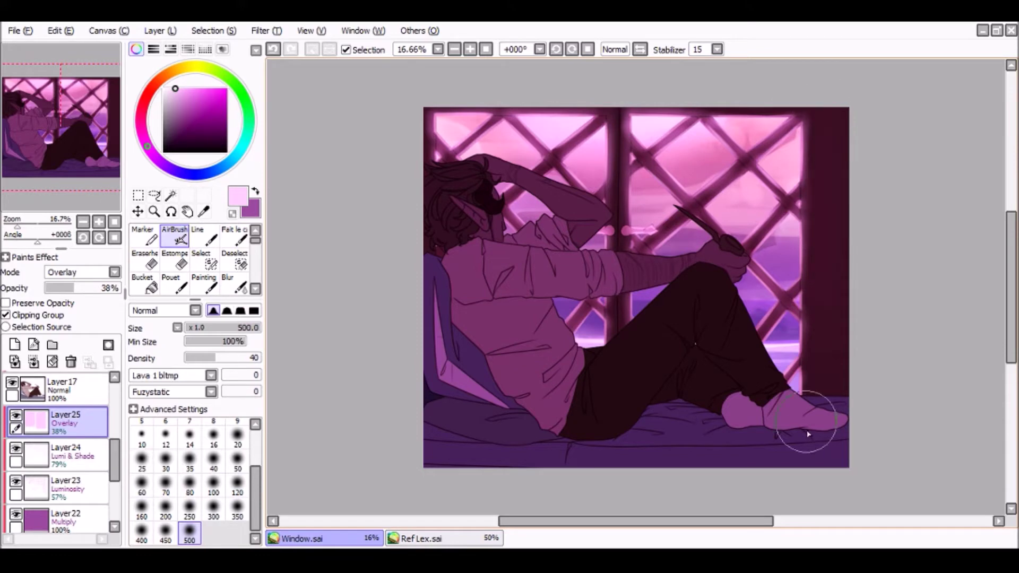
# Step: Compare the window with and without the edge highlights of Layer23, and lower that layer's opacity to 51%
pyautogui.moveTo(90, 155); pyautogui.dragTo(96, 143)
pyautogui.click(15, 479)
pyautogui.click(16, 481)
pyautogui.click(66, 485)
pyautogui.moveTo(88, 288); pyautogui.dragTo(80, 293)
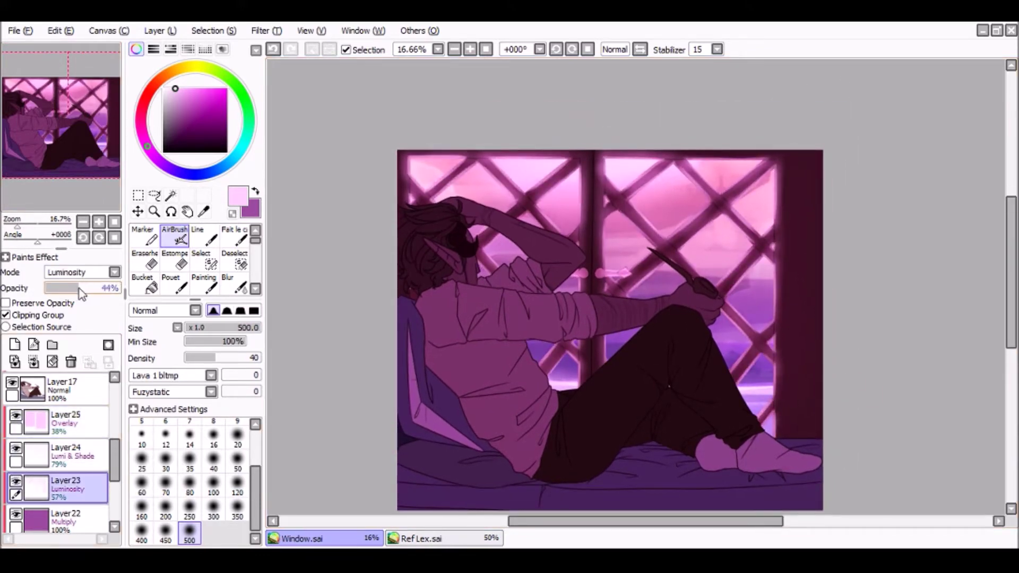
# Step: Merge the clipped shading and glow layers down into the lattice on Layer18, and merge Layer19 into the layer below
pyautogui.scroll(-2, 58, 451)
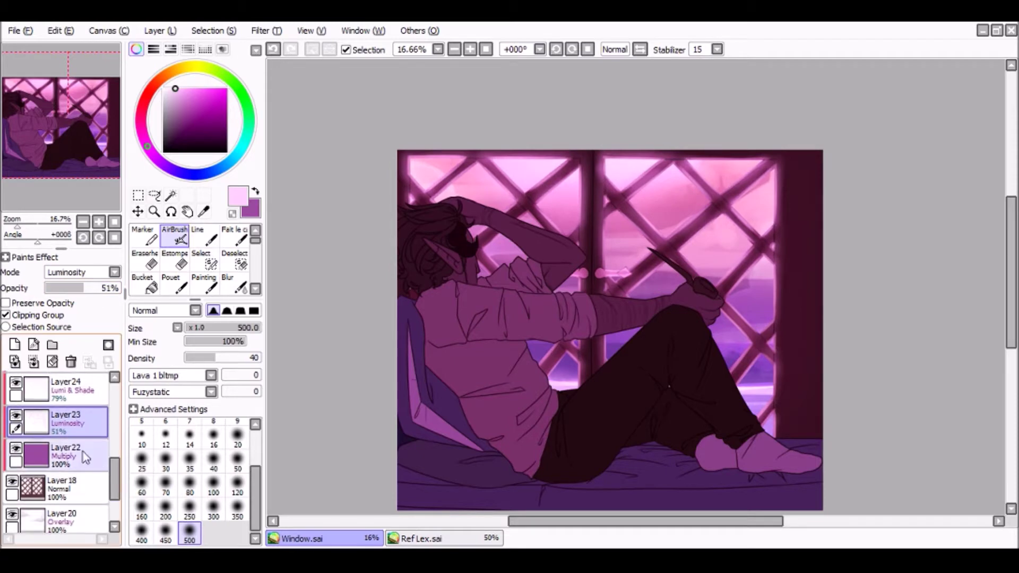
pyautogui.click(58, 454)
pyautogui.click(57, 424)
pyautogui.click(34, 362)
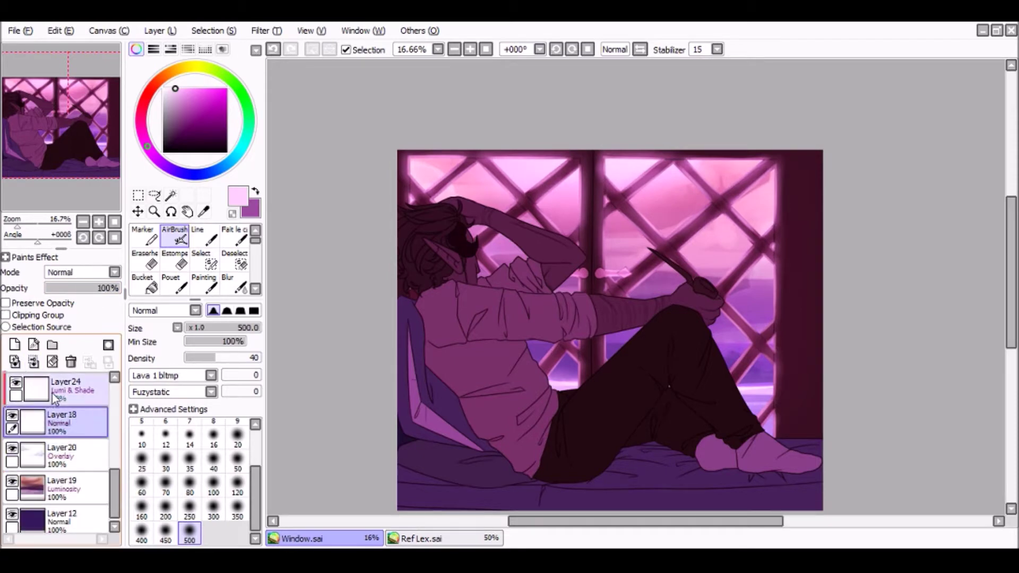
pyautogui.click(57, 394)
pyautogui.click(34, 363)
pyautogui.moveTo(111, 470)
pyautogui.mouseDown()
pyautogui.moveTo(107, 445)
pyautogui.moveTo(115, 475)
pyautogui.mouseUp()
pyautogui.click(64, 436)
pyautogui.click(34, 362)
pyautogui.click(69, 462)
pyautogui.click(66, 483)
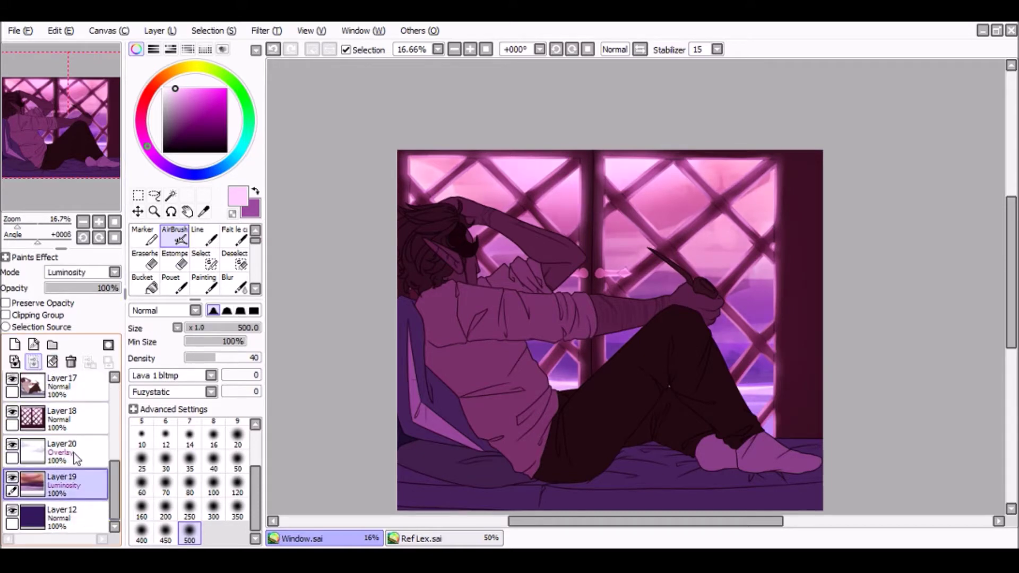
pyautogui.click(33, 362)
# Step: Add a new clipped layer above the figure's Multiply shading layer, Layer21
pyautogui.click(107, 429)
pyautogui.moveTo(116, 487); pyautogui.dragTo(115, 449)
pyautogui.click(80, 445)
pyautogui.click(12, 417)
pyautogui.click(11, 416)
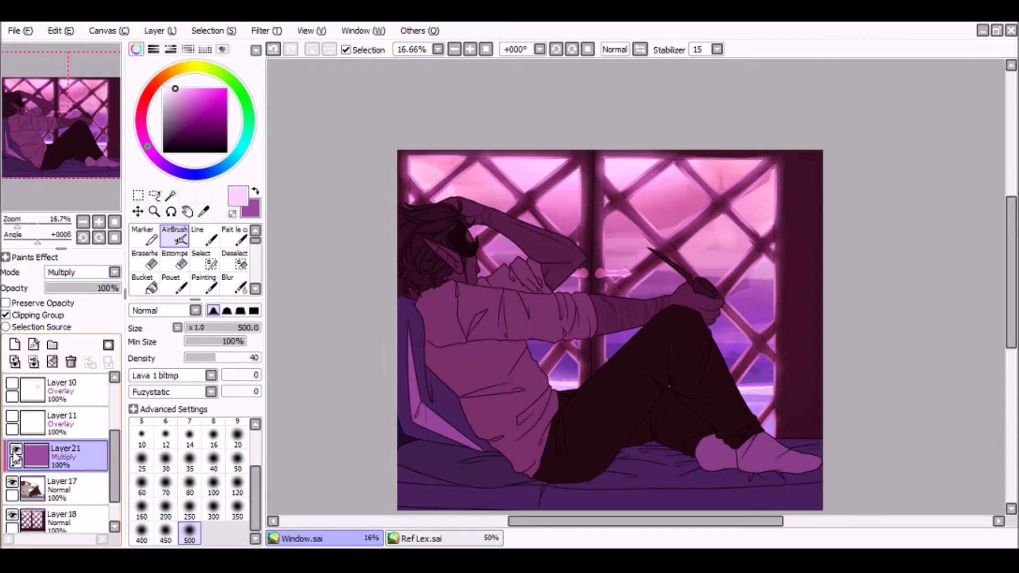
pyautogui.click(15, 345)
pyautogui.click(15, 315)
# Step: Trace a pale pink rim light along the outer edge of the raised arm and elbow with the size 50 Line brush
pyautogui.click(255, 192)
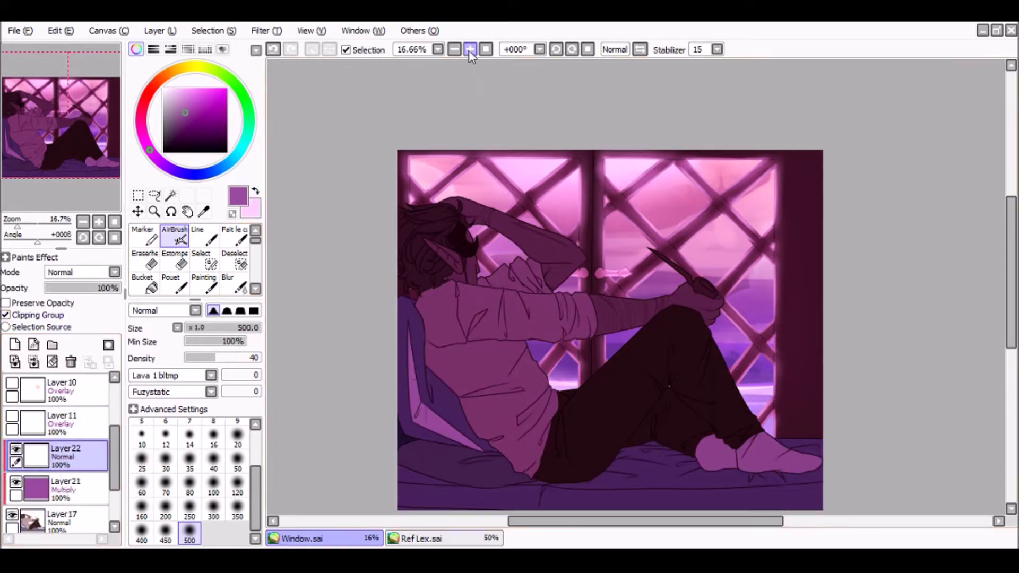
pyautogui.click(470, 49)
pyautogui.click(469, 49)
pyautogui.click(469, 49)
pyautogui.click(204, 235)
pyautogui.click(253, 193)
pyautogui.moveTo(80, 134); pyautogui.dragTo(53, 119)
pyautogui.moveTo(393, 171)
pyautogui.mouseDown()
pyautogui.moveTo(724, 295)
pyautogui.moveTo(769, 354)
pyautogui.moveTo(685, 442)
pyautogui.mouseUp()
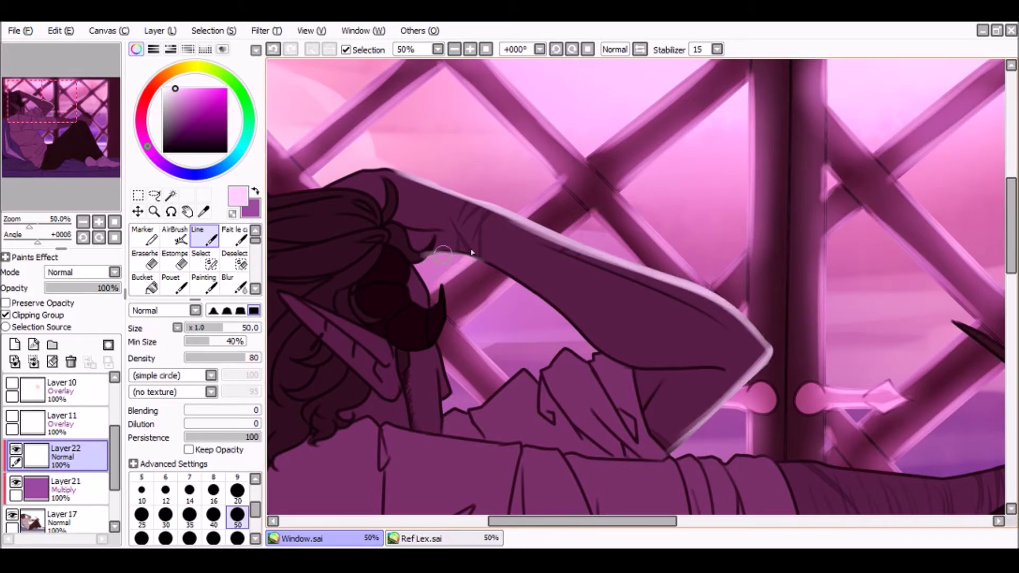
# Step: Trace the pale pink rim light along the underside of the raised arm, redoing the uneven strokes
pyautogui.hotkey('ctrl', 'z')
pyautogui.moveTo(446, 253)
pyautogui.mouseDown()
pyautogui.moveTo(491, 270)
pyautogui.moveTo(588, 345)
pyautogui.mouseUp()
pyautogui.hotkey('ctrl', 'z')
pyautogui.moveTo(467, 254)
pyautogui.mouseDown()
pyautogui.moveTo(601, 351)
pyautogui.moveTo(724, 366)
pyautogui.mouseUp()
# Step: Outline the shirt folds under the raised arm and the edge of the face and neck in pale pink
pyautogui.moveTo(594, 355); pyautogui.dragTo(633, 431)
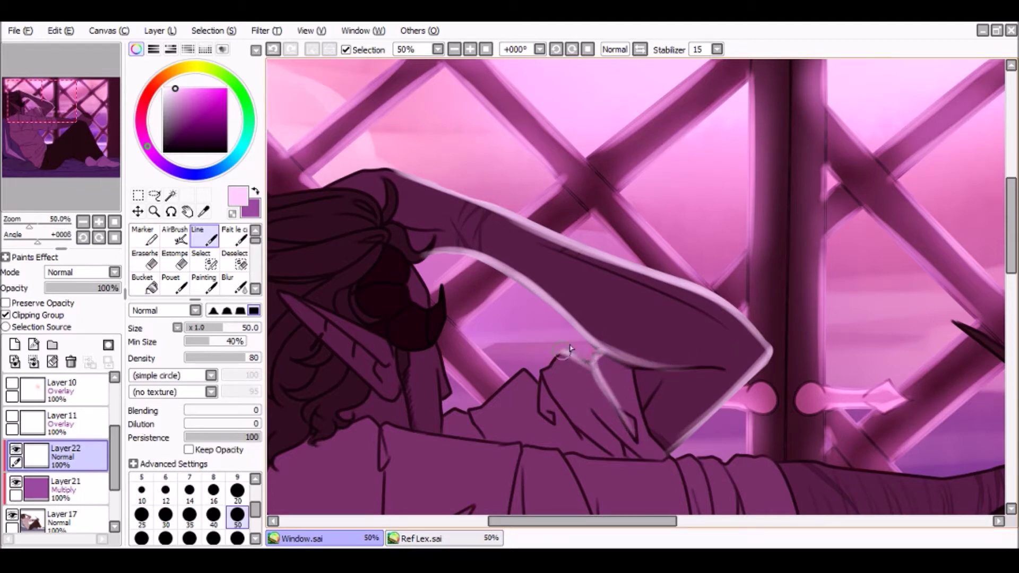
pyautogui.moveTo(542, 370)
pyautogui.mouseDown()
pyautogui.moveTo(568, 398)
pyautogui.moveTo(560, 388)
pyautogui.moveTo(547, 407)
pyautogui.mouseUp()
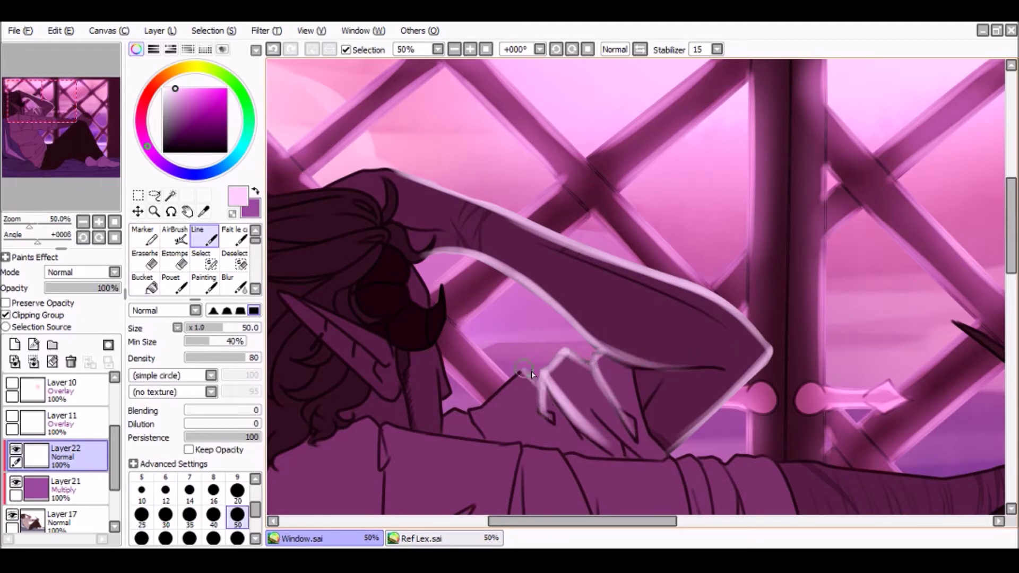
pyautogui.moveTo(523, 374); pyautogui.dragTo(474, 421)
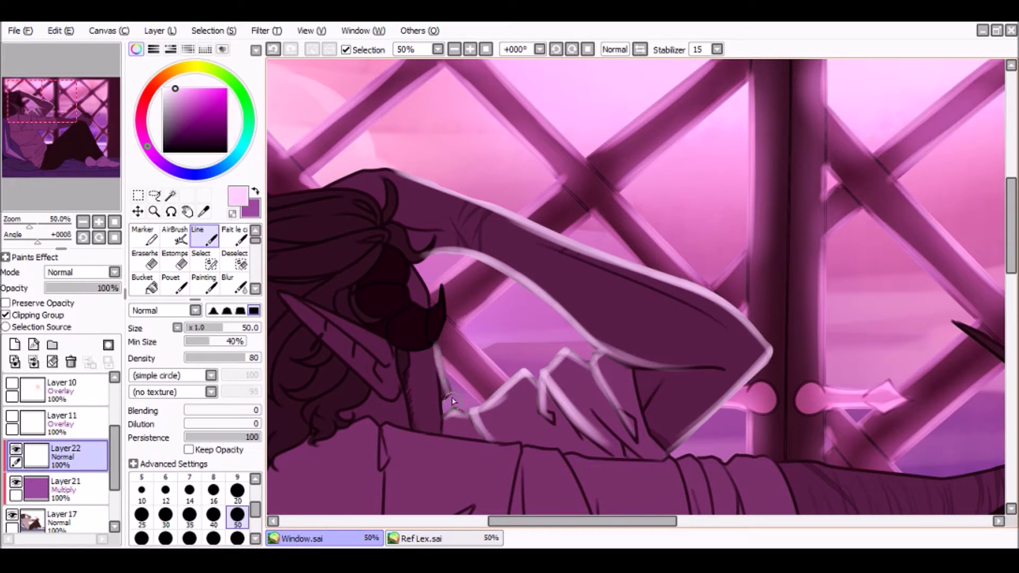
pyautogui.moveTo(435, 374); pyautogui.dragTo(442, 430)
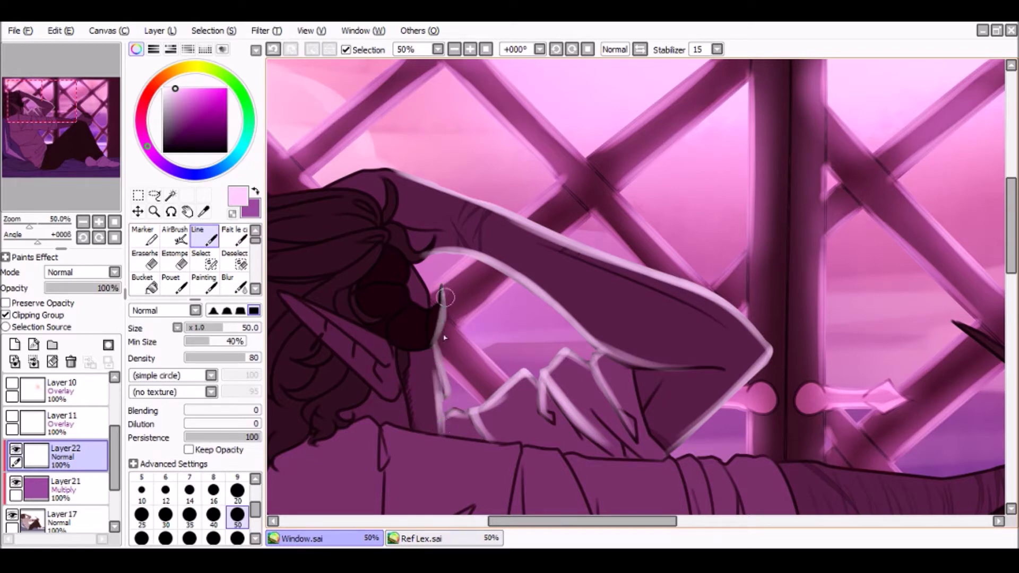
# Step: Paint pale pink highlight strokes over the top of the head and along the uppermost hair strands
pyautogui.moveTo(399, 217); pyautogui.dragTo(413, 243)
pyautogui.hotkey('ctrl', 'z')
pyautogui.moveTo(327, 187)
pyautogui.mouseDown()
pyautogui.moveTo(403, 170)
pyautogui.moveTo(516, 196)
pyautogui.moveTo(398, 200)
pyautogui.moveTo(377, 182)
pyautogui.mouseUp()
pyautogui.moveTo(473, 215)
pyautogui.mouseDown()
pyautogui.moveTo(402, 220)
pyautogui.moveTo(483, 213)
pyautogui.mouseUp()
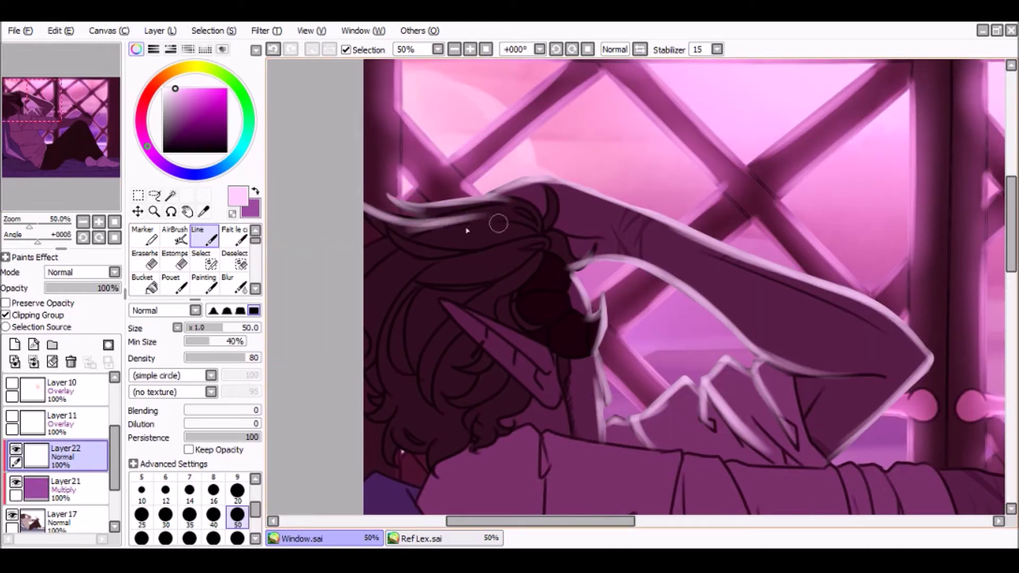
pyautogui.moveTo(383, 227)
pyautogui.mouseDown()
pyautogui.moveTo(484, 248)
pyautogui.moveTo(517, 232)
pyautogui.mouseUp()
pyautogui.hotkey('ctrl', 'z')
pyautogui.moveTo(425, 264); pyautogui.dragTo(501, 244)
pyautogui.hotkey('ctrl', 'z')
pyautogui.moveTo(441, 217); pyautogui.dragTo(532, 219)
# Step: Blend pale pink light into the top hair strands with the Painting brush at size 160
pyautogui.click(204, 285)
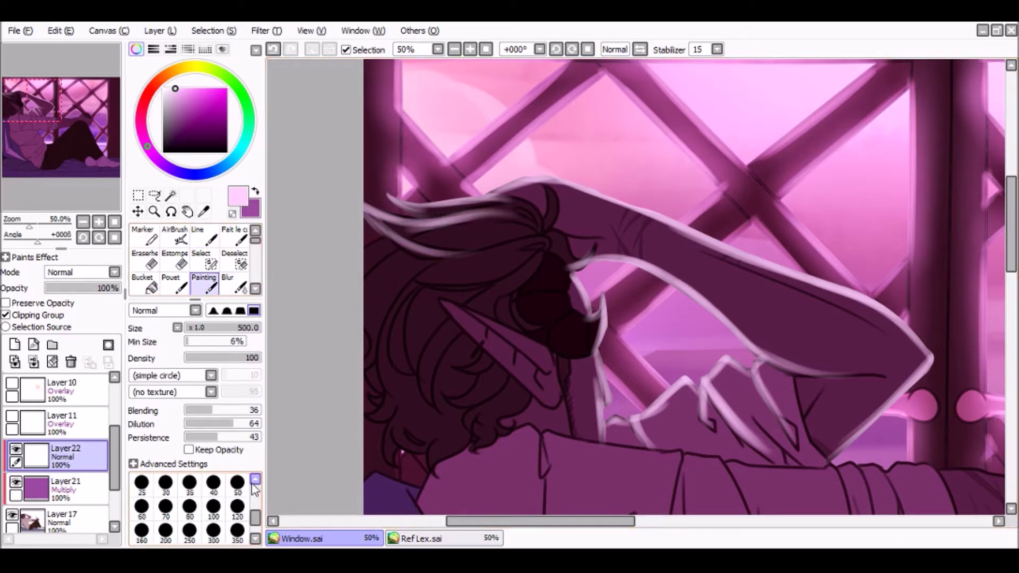
pyautogui.hotkey('ctrl', 'z')
pyautogui.click(193, 528)
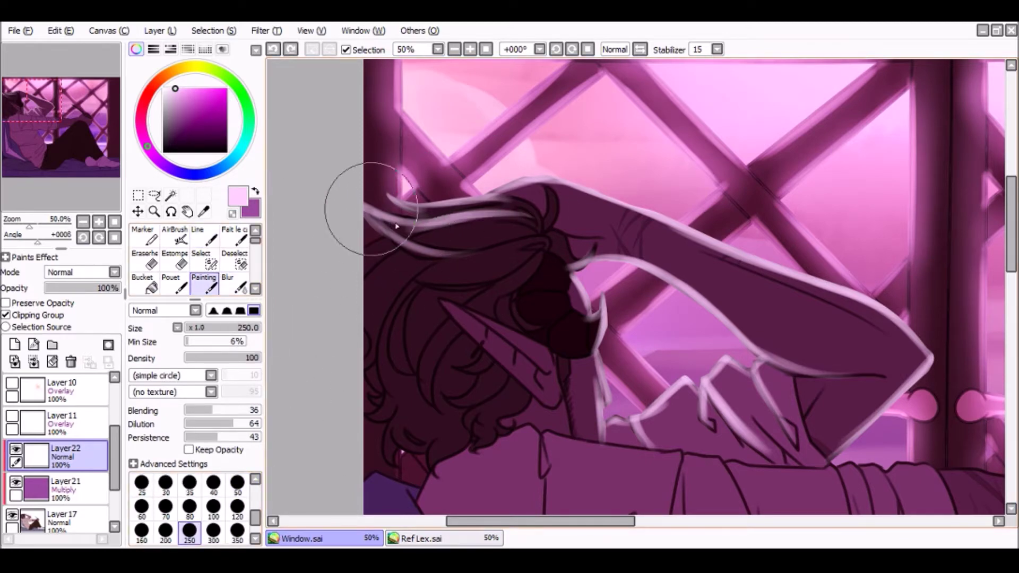
pyautogui.click(141, 531)
pyautogui.moveTo(364, 209)
pyautogui.mouseDown()
pyautogui.moveTo(495, 191)
pyautogui.moveTo(419, 175)
pyautogui.moveTo(509, 208)
pyautogui.moveTo(448, 232)
pyautogui.mouseUp()
# Step: Highlight the dark curled horn and the upper edge of the pointed ear with the pale pink Line brush
pyautogui.click(198, 236)
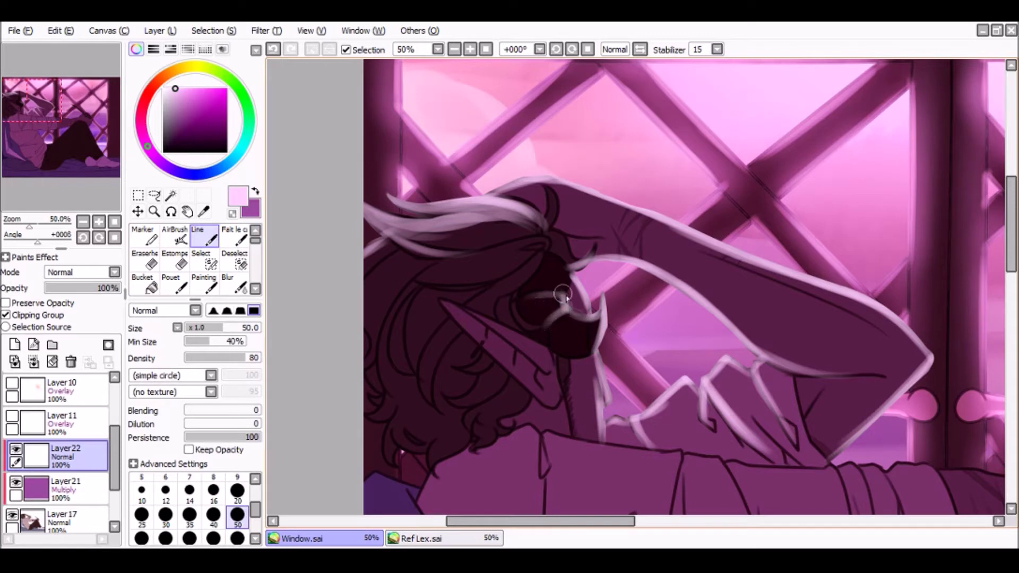
pyautogui.moveTo(37, 151); pyautogui.dragTo(47, 161)
pyautogui.moveTo(435, 250)
pyautogui.mouseDown()
pyautogui.moveTo(383, 223)
pyautogui.moveTo(437, 250)
pyautogui.moveTo(388, 231)
pyautogui.moveTo(418, 241)
pyautogui.mouseUp()
pyautogui.hotkey('ctrl', 'z')
# Step: Draw two peach hoop earrings on a new layer above Layer17 with the size 9 Pouet brush, and merge them down
pyautogui.click(175, 284)
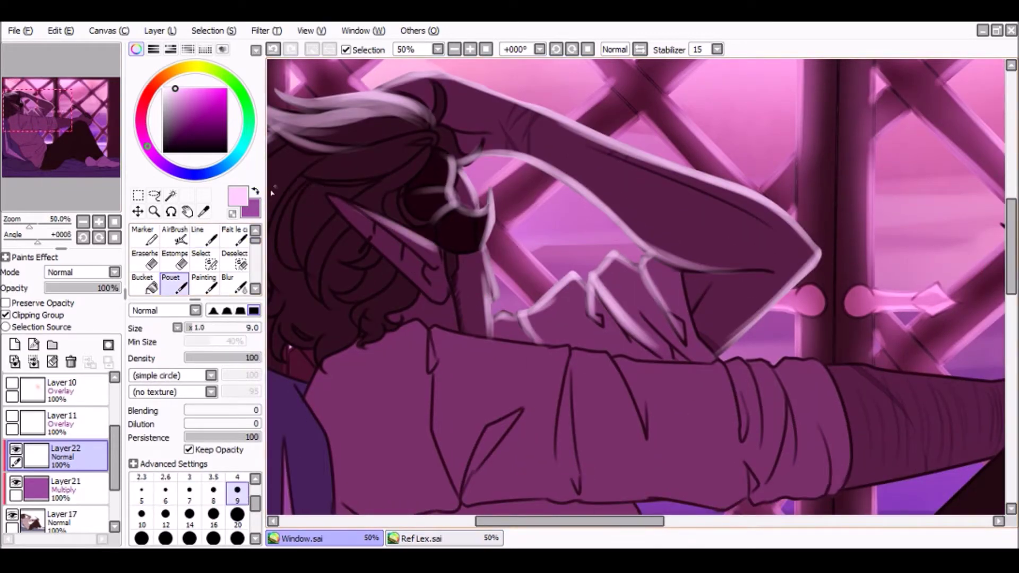
pyautogui.click(255, 192)
pyautogui.click(189, 70)
pyautogui.click(184, 89)
pyautogui.click(158, 81)
pyautogui.moveTo(114, 459); pyautogui.dragTo(114, 490)
pyautogui.click(69, 511)
pyautogui.click(14, 344)
pyautogui.hotkey('ctrl', 'z')
pyautogui.moveTo(387, 250); pyautogui.dragTo(389, 299)
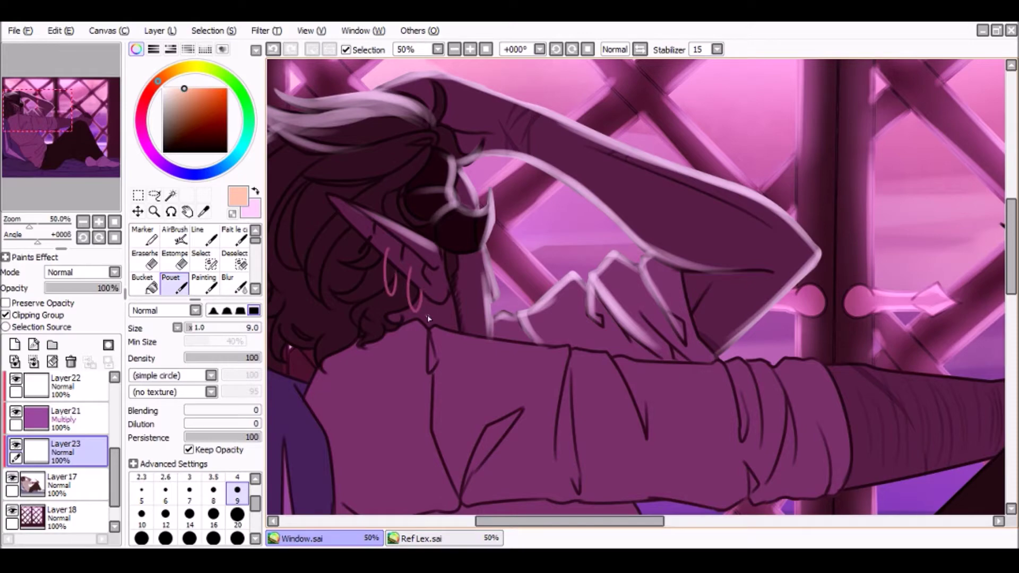
pyautogui.click(33, 362)
# Step: On Layer22, add pale pink Line brush highlights to the upper edge and folds of the extended sleeve
pyautogui.moveTo(118, 448); pyautogui.dragTo(118, 435)
pyautogui.click(66, 440)
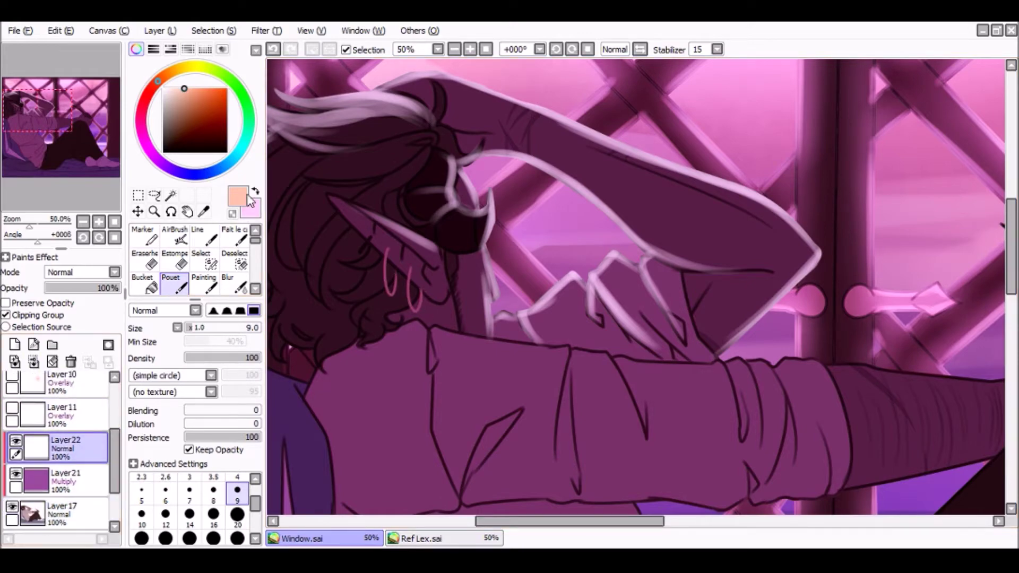
pyautogui.click(250, 207)
pyautogui.click(204, 236)
pyautogui.moveTo(711, 363); pyautogui.dragTo(745, 438)
pyautogui.click(97, 165)
pyautogui.hotkey('ctrl', 'z')
pyautogui.hotkey('ctrl', 'z')
pyautogui.moveTo(452, 204); pyautogui.dragTo(475, 229)
pyautogui.moveTo(470, 200)
pyautogui.mouseDown()
pyautogui.moveTo(487, 213)
pyautogui.moveTo(493, 250)
pyautogui.moveTo(525, 274)
pyautogui.mouseUp()
pyautogui.moveTo(509, 213); pyautogui.dragTo(549, 203)
pyautogui.moveTo(549, 203)
pyautogui.mouseDown()
pyautogui.moveTo(564, 216)
pyautogui.moveTo(576, 306)
pyautogui.moveTo(571, 209)
pyautogui.mouseUp()
pyautogui.hotkey('ctrl', 'z')
pyautogui.hotkey('ctrl', 'z')
# Step: Trace the pale pink rim light along the knife blade and the hand holding it
pyautogui.moveTo(673, 215); pyautogui.dragTo(745, 218)
pyautogui.moveTo(766, 96); pyautogui.dragTo(854, 159)
pyautogui.hotkey('ctrl', 'z')
pyautogui.moveTo(748, 77); pyautogui.dragTo(849, 156)
pyautogui.moveTo(696, 134); pyautogui.dragTo(535, 182)
pyautogui.moveTo(576, 112)
pyautogui.mouseDown()
pyautogui.moveTo(698, 184)
pyautogui.moveTo(719, 217)
pyautogui.moveTo(785, 257)
pyautogui.moveTo(801, 304)
pyautogui.moveTo(753, 304)
pyautogui.moveTo(760, 342)
pyautogui.mouseUp()
# Step: Highlight the front edge and folds of the raised knee and the underside of the extended forearm
pyautogui.moveTo(730, 310); pyautogui.dragTo(760, 362)
pyautogui.hotkey('ctrl', 'z')
pyautogui.moveTo(764, 372)
pyautogui.mouseDown()
pyautogui.moveTo(728, 462)
pyautogui.moveTo(758, 439)
pyautogui.mouseUp()
pyautogui.moveTo(579, 344); pyautogui.dragTo(417, 385)
pyautogui.hotkey('ctrl', 'z')
pyautogui.moveTo(576, 344); pyautogui.dragTo(431, 375)
# Step: Highlight the underside of the extended sleeve, and undo the trial strokes around the cuff
pyautogui.moveTo(27, 162); pyautogui.dragTo(9, 172)
pyautogui.moveTo(393, 293)
pyautogui.mouseDown()
pyautogui.moveTo(481, 301)
pyautogui.moveTo(573, 287)
pyautogui.mouseUp()
pyautogui.hotkey('ctrl', 'z')
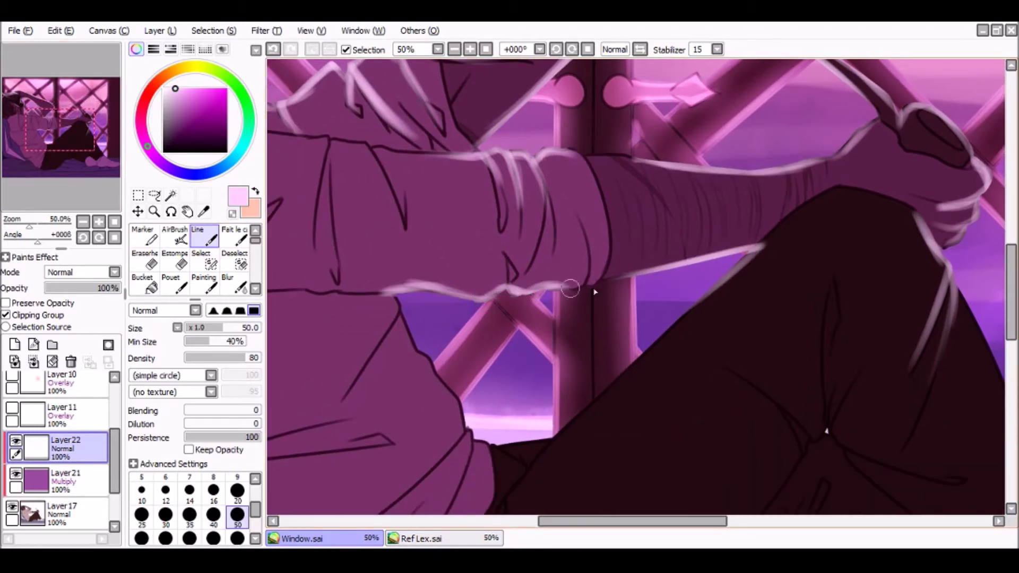
pyautogui.moveTo(592, 158); pyautogui.dragTo(600, 286)
pyautogui.moveTo(565, 196); pyautogui.dragTo(632, 244)
pyautogui.hotkey('ctrl', 'z')
pyautogui.hotkey('ctrl', 'z')
# Step: Highlight the shirt's front edge, the fold under the sleeve and the creases at the waist
pyautogui.moveTo(387, 292)
pyautogui.mouseDown()
pyautogui.moveTo(392, 323)
pyautogui.moveTo(342, 393)
pyautogui.mouseUp()
pyautogui.moveTo(398, 314)
pyautogui.mouseDown()
pyautogui.moveTo(467, 423)
pyautogui.moveTo(399, 499)
pyautogui.mouseUp()
pyautogui.moveTo(468, 430)
pyautogui.mouseDown()
pyautogui.moveTo(471, 459)
pyautogui.moveTo(494, 449)
pyautogui.moveTo(493, 480)
pyautogui.mouseUp()
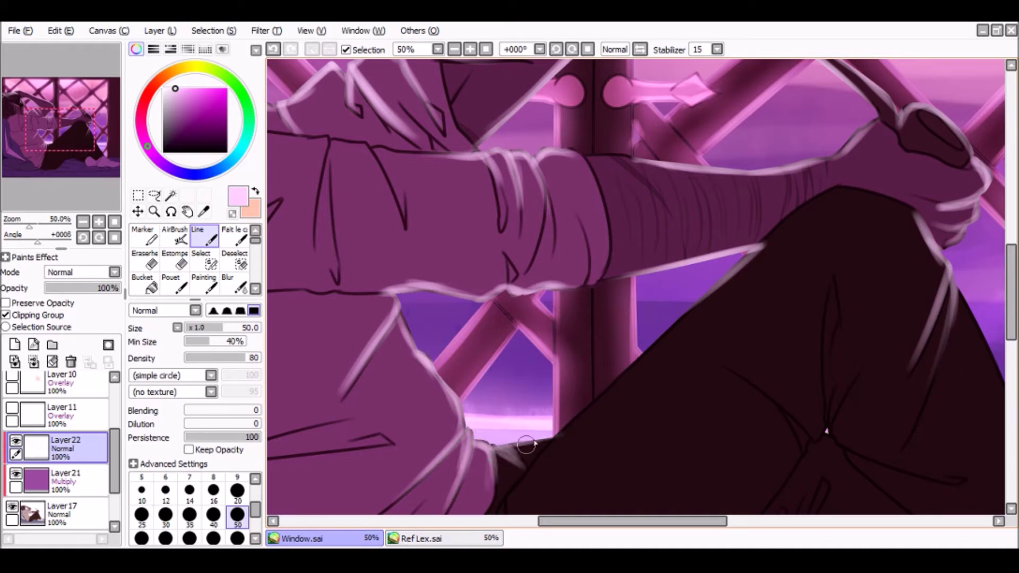
# Step: Trace the rim light along the upper thigh and shin, and brighten the small gap behind the knee
pyautogui.moveTo(539, 443); pyautogui.dragTo(764, 245)
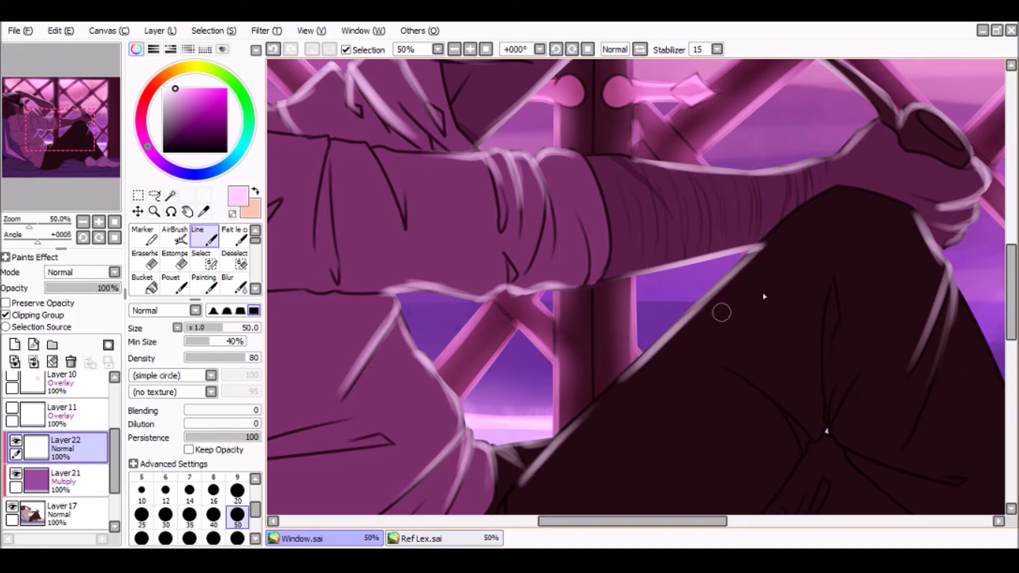
pyautogui.moveTo(47, 146); pyautogui.dragTo(66, 155)
pyautogui.moveTo(626, 333); pyautogui.dragTo(621, 350)
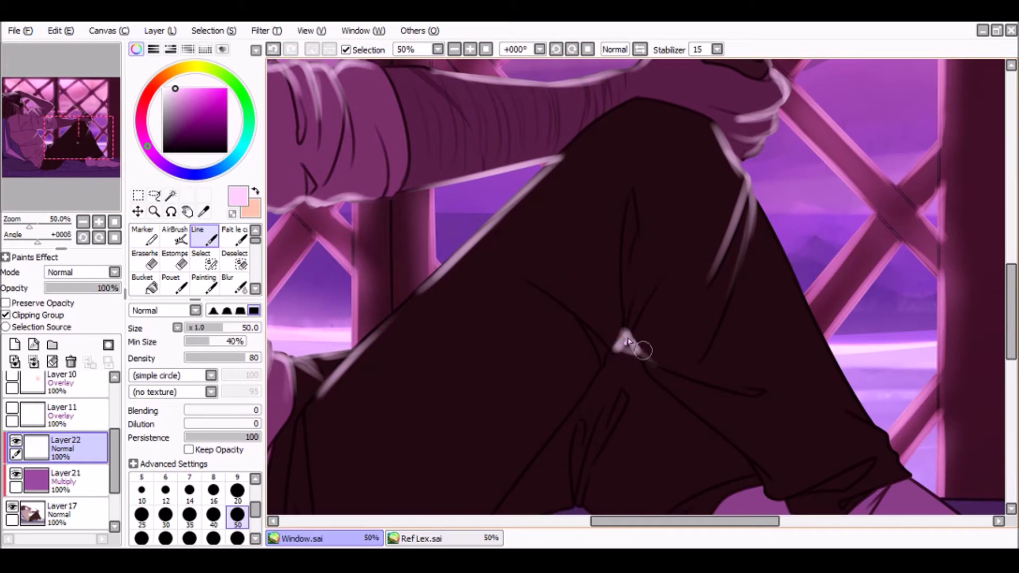
pyautogui.moveTo(762, 190)
pyautogui.mouseDown()
pyautogui.moveTo(843, 373)
pyautogui.moveTo(887, 438)
pyautogui.mouseUp()
# Step: Highlight the trouser hem at the ankle and the cushion's back edge and fold behind the foot
pyautogui.moveTo(56, 130); pyautogui.dragTo(71, 150)
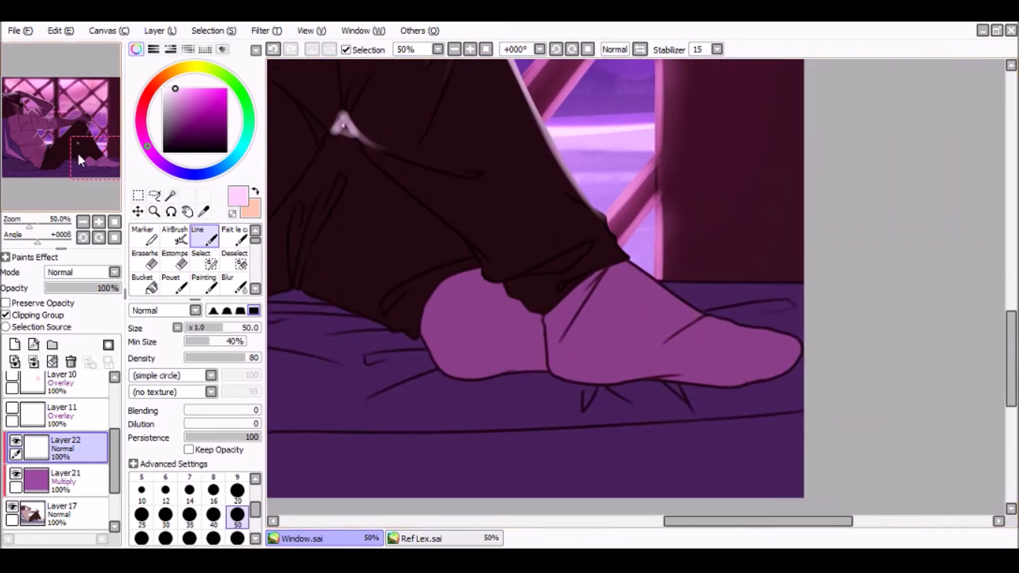
pyautogui.moveTo(552, 186); pyautogui.dragTo(602, 217)
pyautogui.hotkey('ctrl', 'z')
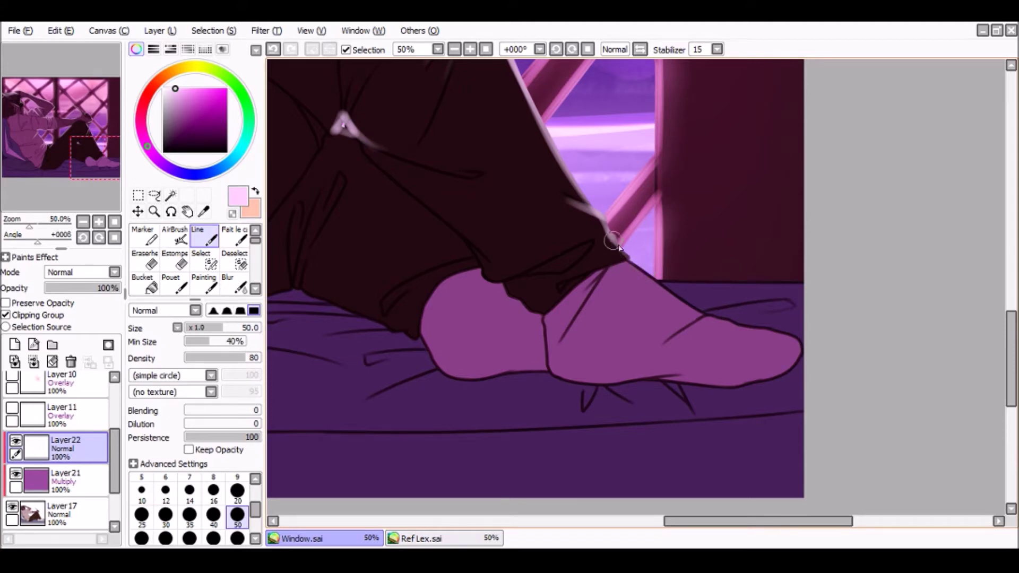
pyautogui.moveTo(648, 277)
pyautogui.mouseDown()
pyautogui.moveTo(689, 310)
pyautogui.moveTo(801, 287)
pyautogui.mouseUp()
pyautogui.moveTo(703, 308); pyautogui.dragTo(795, 297)
# Step: Highlight the hair curl behind the neck, the pillow's top edge and the adjoining back of the shoulder
pyautogui.moveTo(87, 157); pyautogui.dragTo(27, 122)
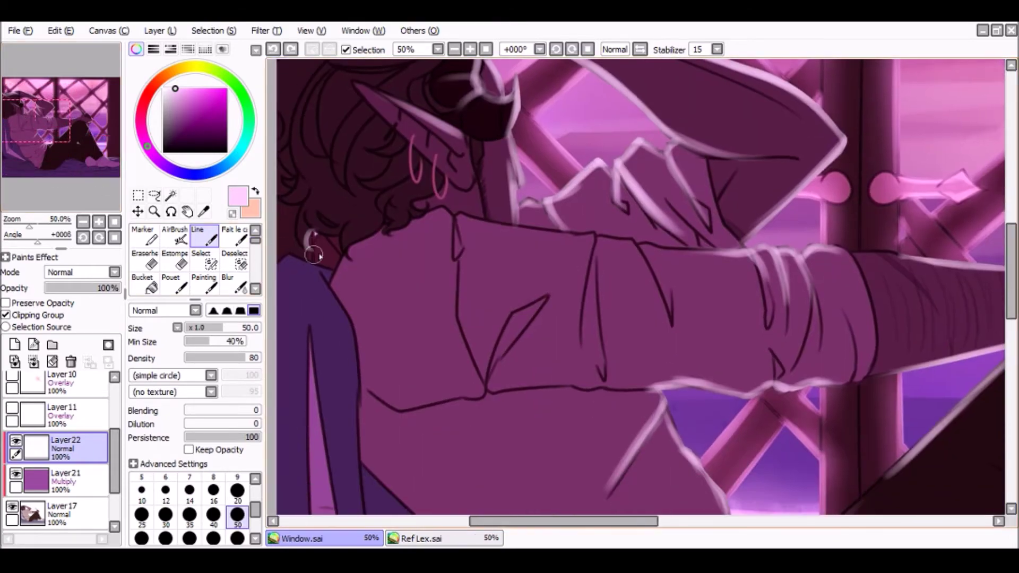
pyautogui.moveTo(324, 274); pyautogui.dragTo(323, 268)
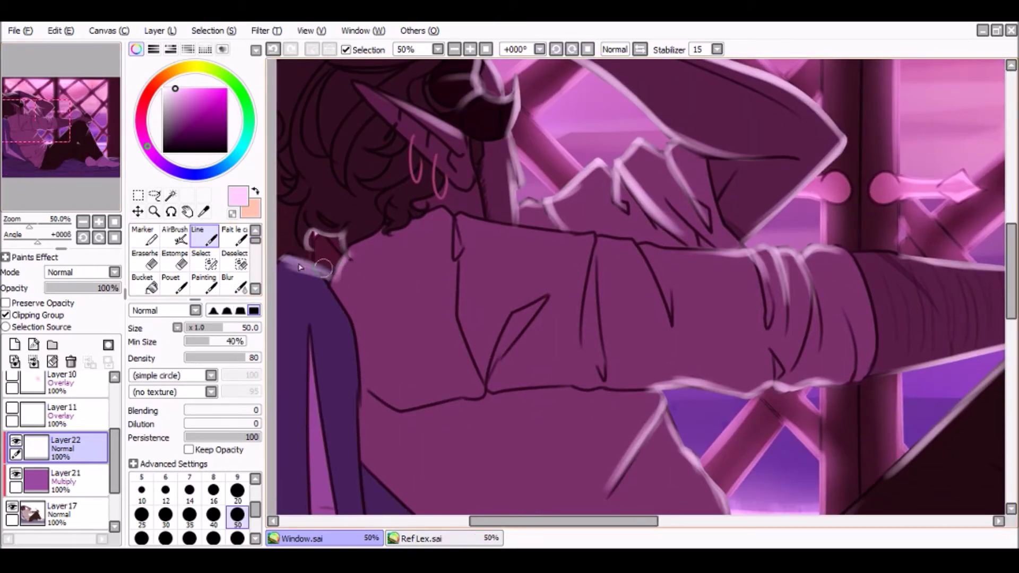
pyautogui.moveTo(333, 274); pyautogui.dragTo(354, 332)
# Step: Set the rim-light layer to Lumi & Shade blending at 71% opacity
pyautogui.click(485, 49)
pyautogui.click(75, 339)
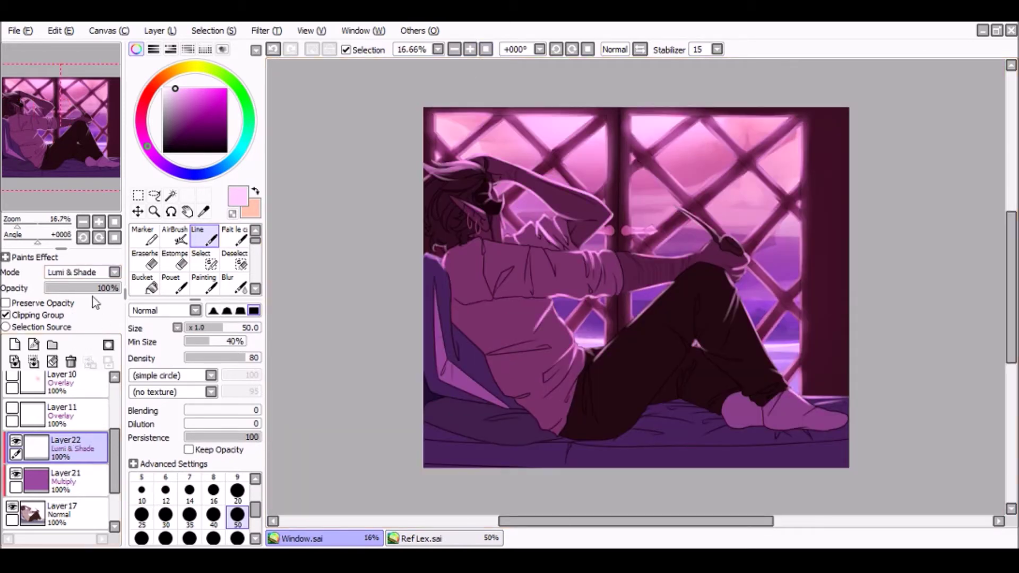
pyautogui.moveTo(94, 289); pyautogui.dragTo(99, 290)
# Step: Add a clipped layer above the rim light and try a size-120 airbrush glow across the arms, undoing the trial strokes
pyautogui.click(15, 344)
pyautogui.click(26, 315)
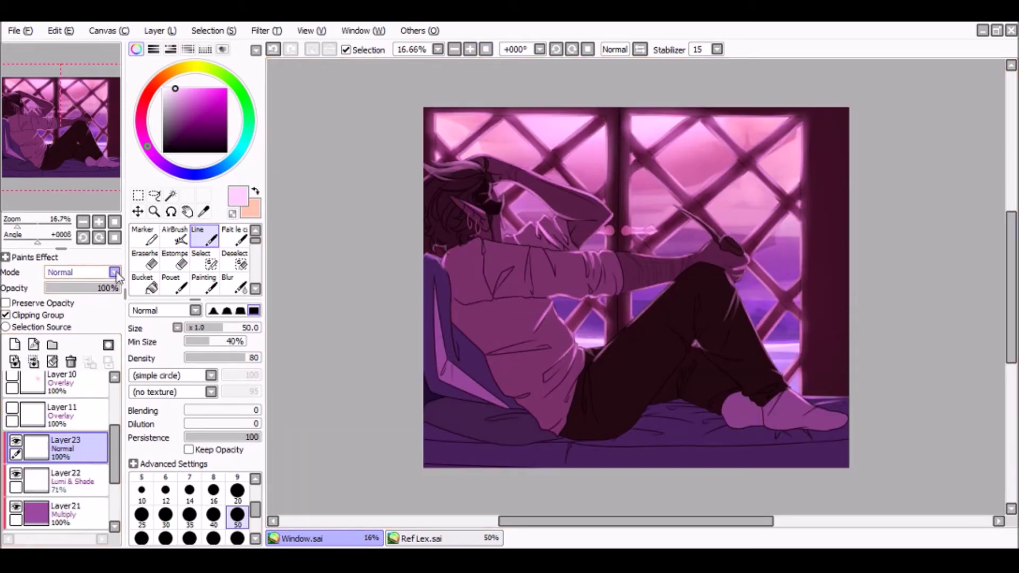
pyautogui.click(174, 235)
pyautogui.click(237, 485)
pyautogui.moveTo(483, 162)
pyautogui.mouseDown()
pyautogui.moveTo(591, 194)
pyautogui.moveTo(566, 182)
pyautogui.moveTo(530, 230)
pyautogui.moveTo(757, 227)
pyautogui.mouseUp()
pyautogui.hotkey('ctrl', 'z')
pyautogui.press('pageup')
pyautogui.press('pageup')
pyautogui.hotkey('ctrl', 'z')
pyautogui.hotkey('ctrl', 'z')
# Step: Airbrush a soft pale pink glow along the arms, shirt front, thigh and shin, and around the gap behind the knee
pyautogui.moveTo(526, 222); pyautogui.dragTo(612, 232)
pyautogui.moveTo(569, 304)
pyautogui.mouseDown()
pyautogui.moveTo(547, 308)
pyautogui.moveTo(507, 395)
pyautogui.moveTo(543, 444)
pyautogui.moveTo(616, 374)
pyautogui.mouseUp()
pyautogui.hotkey('ctrl', 'z')
pyautogui.moveTo(582, 404); pyautogui.dragTo(558, 427)
pyautogui.moveTo(658, 332)
pyautogui.mouseDown()
pyautogui.moveTo(716, 275)
pyautogui.moveTo(646, 281)
pyautogui.mouseUp()
pyautogui.moveTo(616, 221)
pyautogui.mouseDown()
pyautogui.moveTo(780, 200)
pyautogui.moveTo(700, 135)
pyautogui.moveTo(860, 228)
pyautogui.moveTo(838, 313)
pyautogui.moveTo(935, 470)
pyautogui.mouseUp()
pyautogui.moveTo(743, 398); pyautogui.dragTo(783, 403)
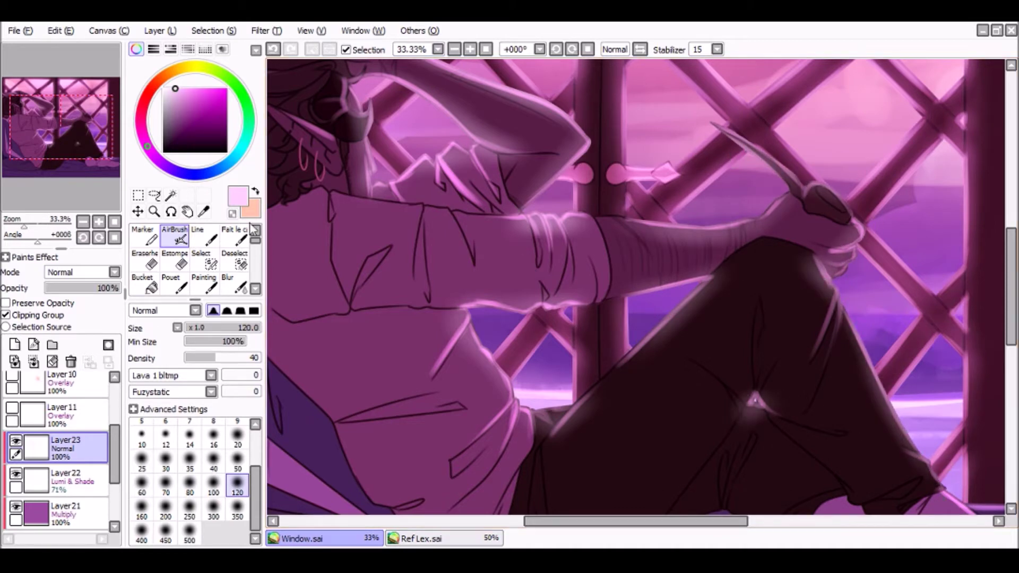
# Step: Airbrush the same glow around the head and along the ankle and top of the foot
pyautogui.moveTo(32, 148); pyautogui.dragTo(10, 124)
pyautogui.moveTo(477, 201); pyautogui.dragTo(376, 250)
pyautogui.moveTo(495, 252)
pyautogui.mouseDown()
pyautogui.moveTo(516, 238)
pyautogui.moveTo(506, 329)
pyautogui.mouseUp()
pyautogui.moveTo(84, 133); pyautogui.dragTo(123, 185)
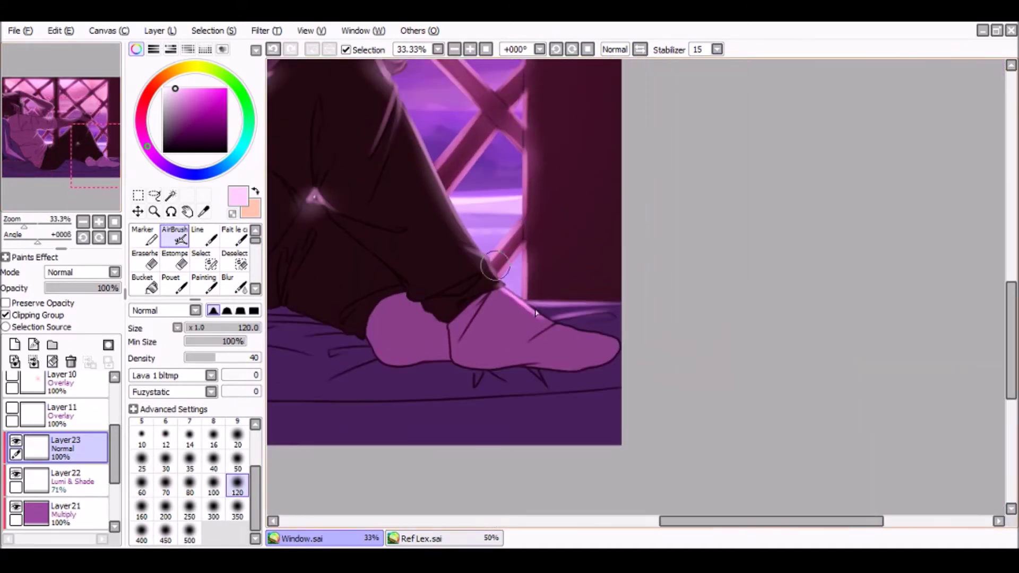
pyautogui.moveTo(495, 267); pyautogui.dragTo(581, 309)
# Step: Try Overlay on the glow layer, and settle on Lumi & Shade blending at 62% opacity
pyautogui.click(88, 271)
pyautogui.click(88, 321)
pyautogui.moveTo(74, 166); pyautogui.dragTo(5, 126)
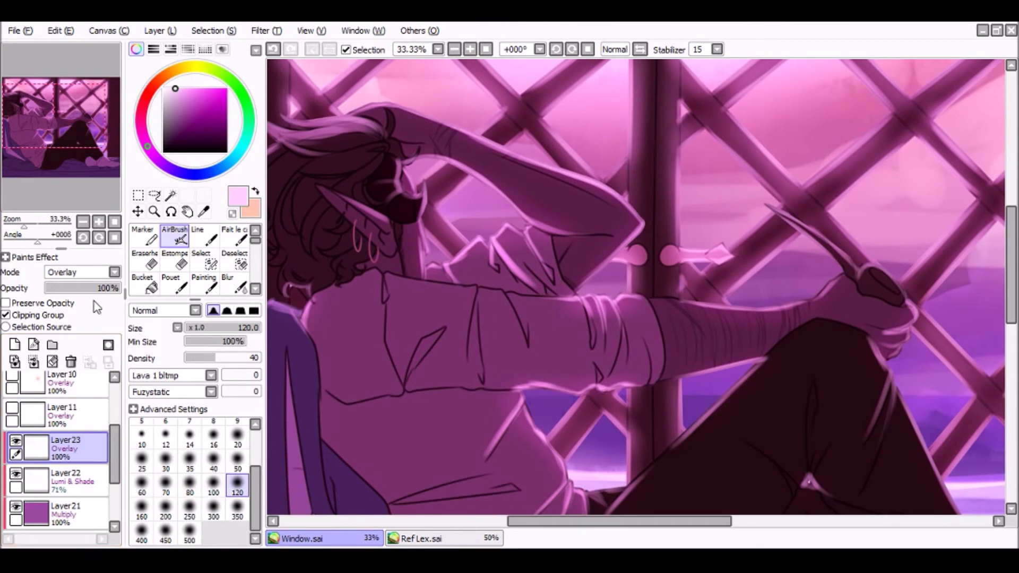
pyautogui.click(103, 331)
pyautogui.click(98, 276)
pyautogui.click(86, 343)
pyautogui.click(84, 288)
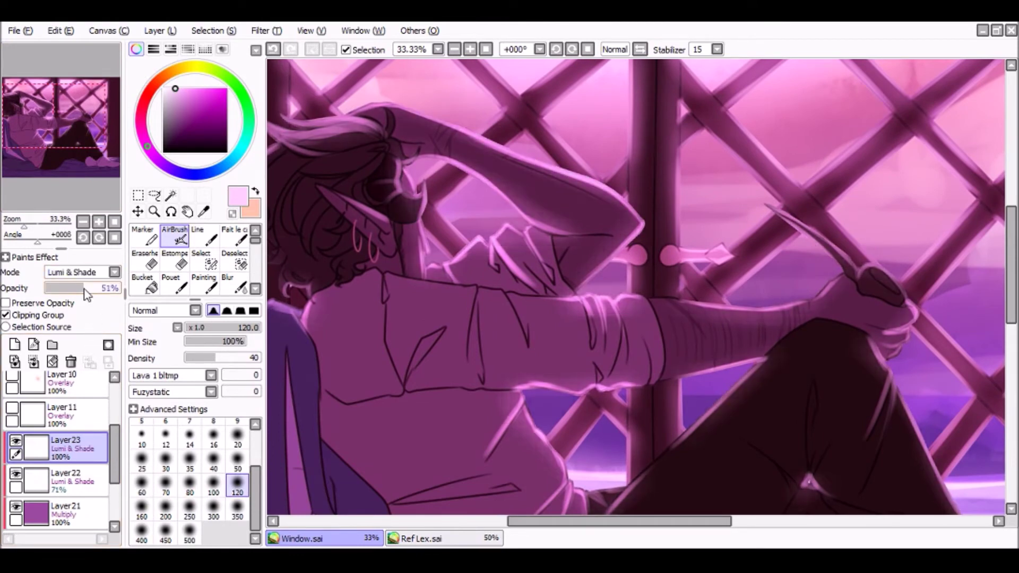
pyautogui.click(486, 50)
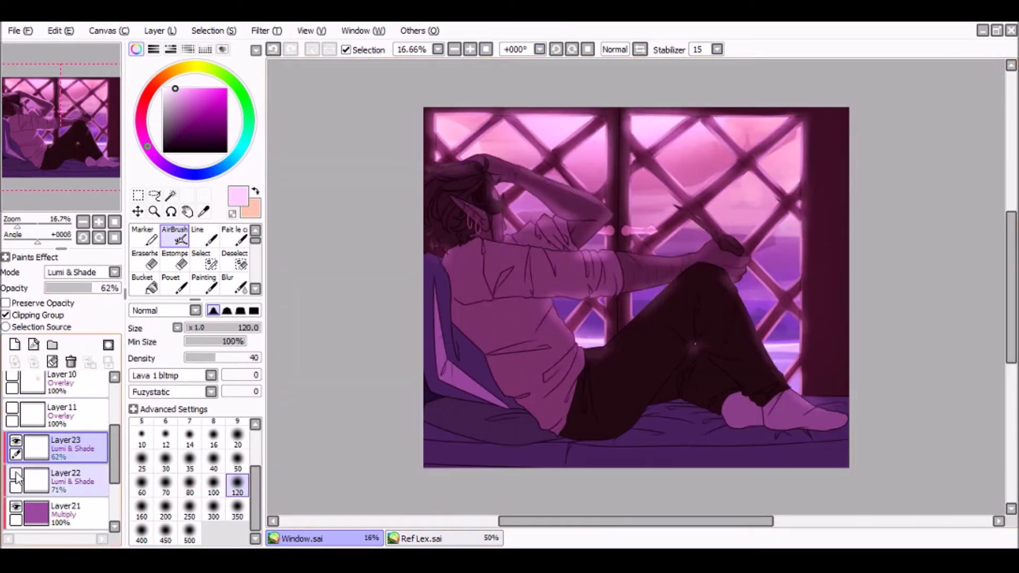
# Step: Sample the purple of the base shading layer and add a clipped Multiply layer directly above it
pyautogui.click(234, 284)
pyautogui.click(79, 486)
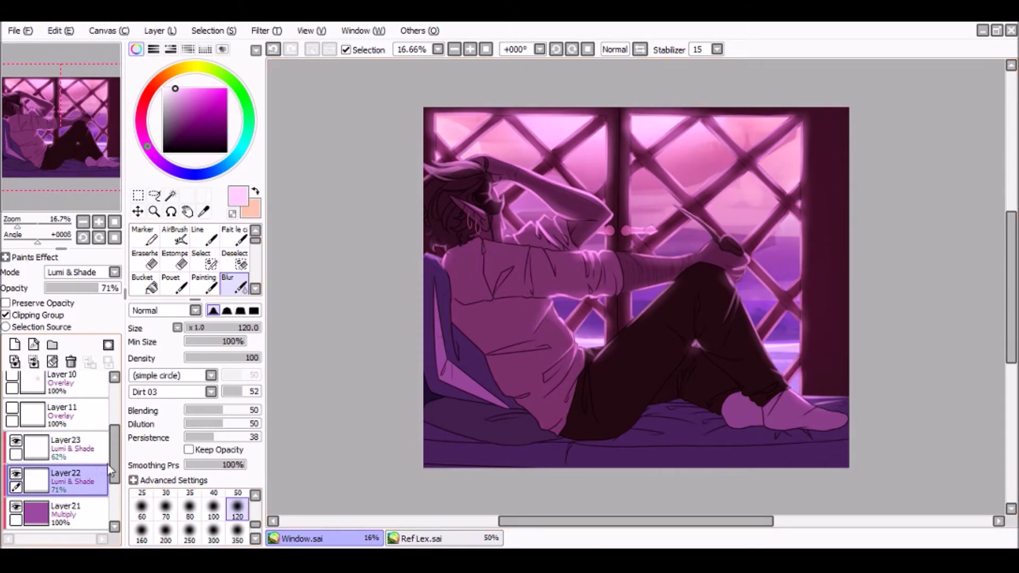
pyautogui.moveTo(113, 467); pyautogui.dragTo(112, 486)
pyautogui.click(83, 461)
pyautogui.click(76, 286)
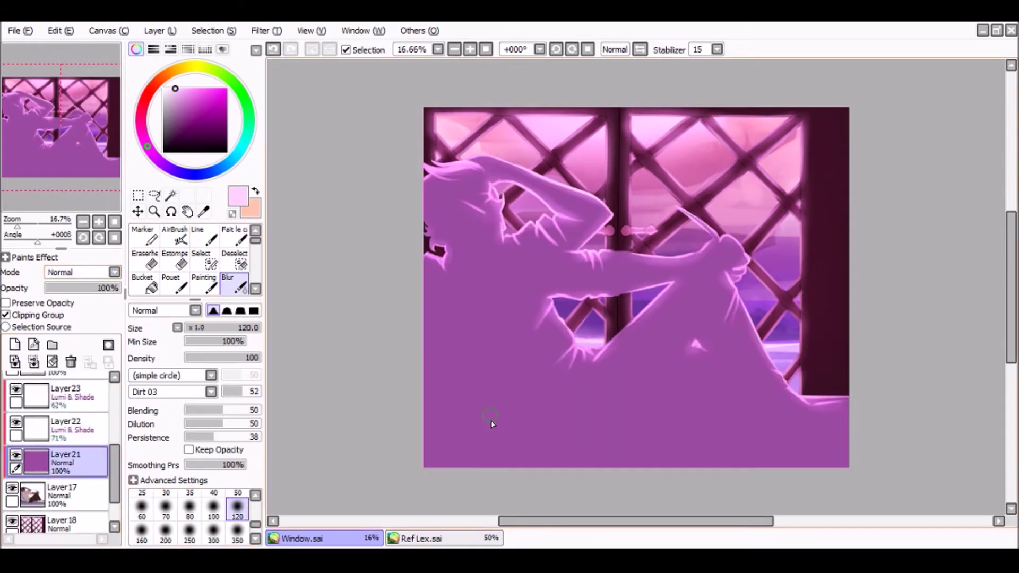
pyautogui.hotkey('ctrl', 'z')
pyautogui.click(234, 237)
pyautogui.click(14, 344)
pyautogui.click(91, 271)
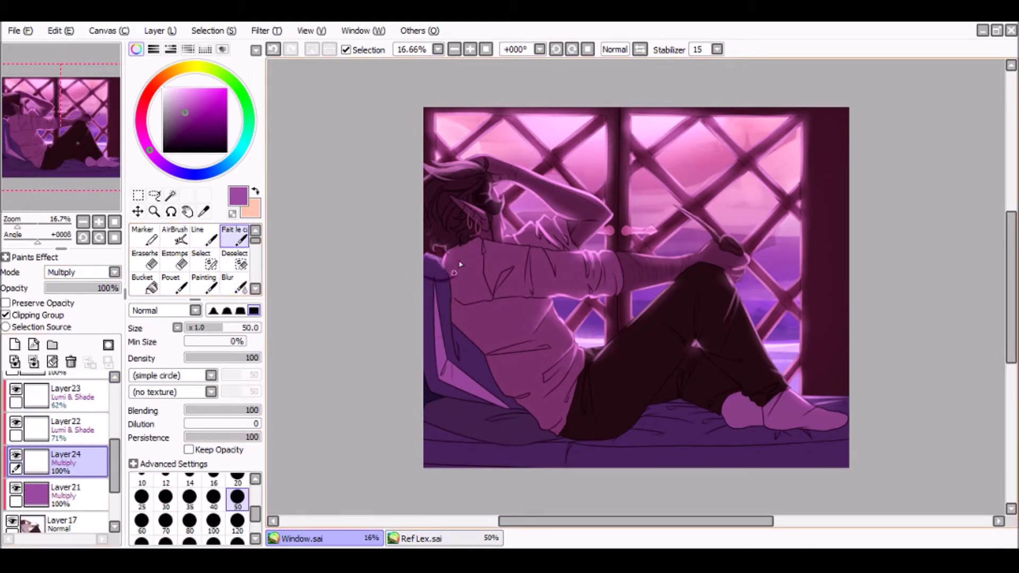
# Step: Outline the shadow area across the arm, torso and legs, and fill it with the sampled purple
pyautogui.moveTo(577, 271); pyautogui.dragTo(682, 271)
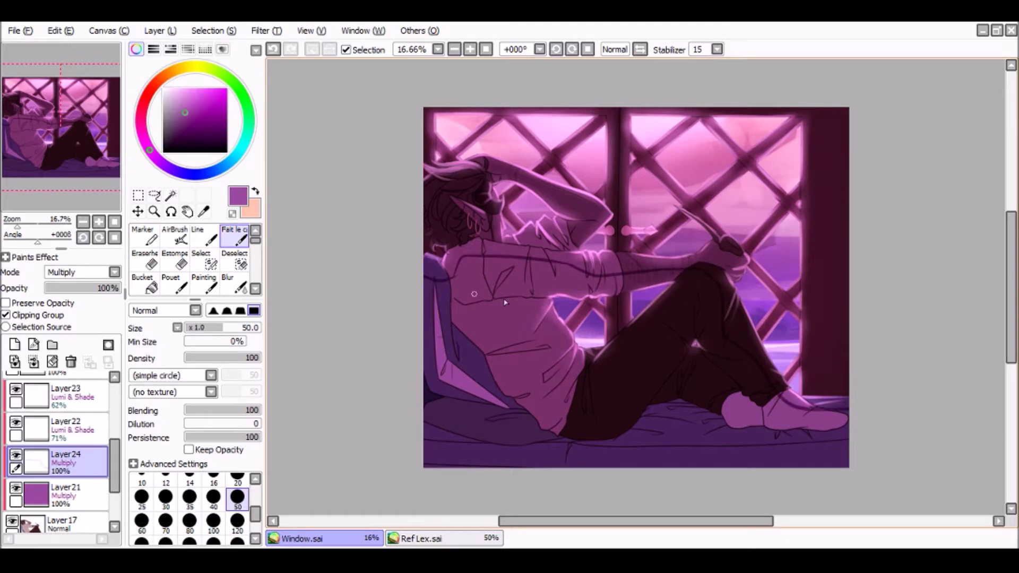
pyautogui.hotkey('ctrl', 'z')
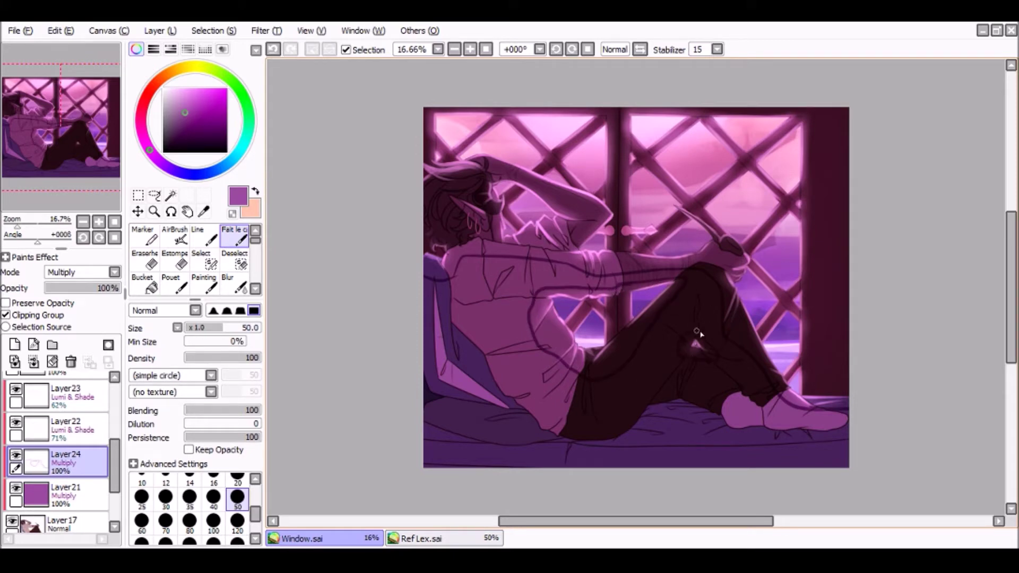
pyautogui.click(144, 284)
pyautogui.click(534, 402)
# Step: Outline the shadow on the back of the head and upper back, and fill it with the same purple
pyautogui.click(234, 243)
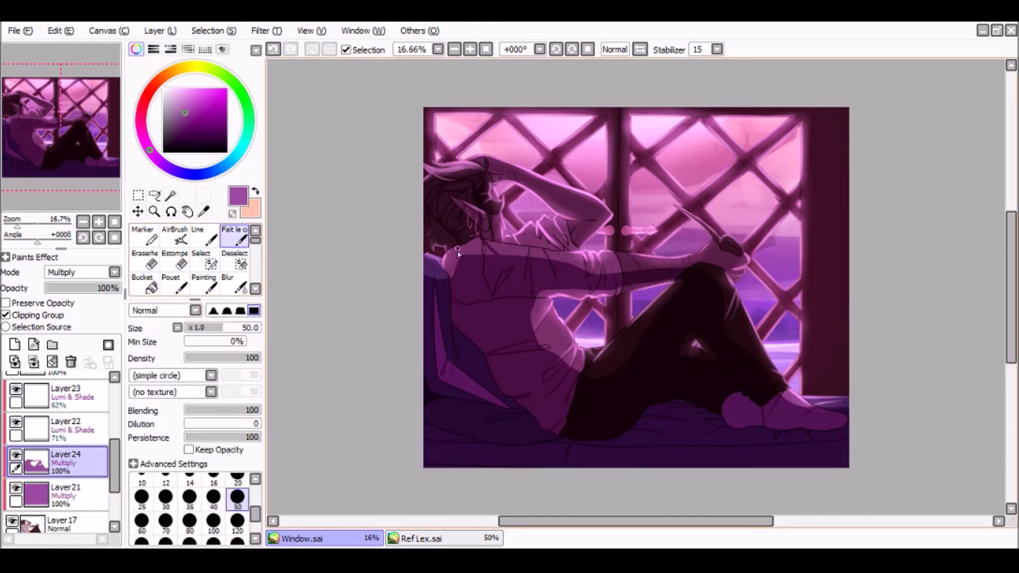
pyautogui.press('g')
pyautogui.click(438, 274)
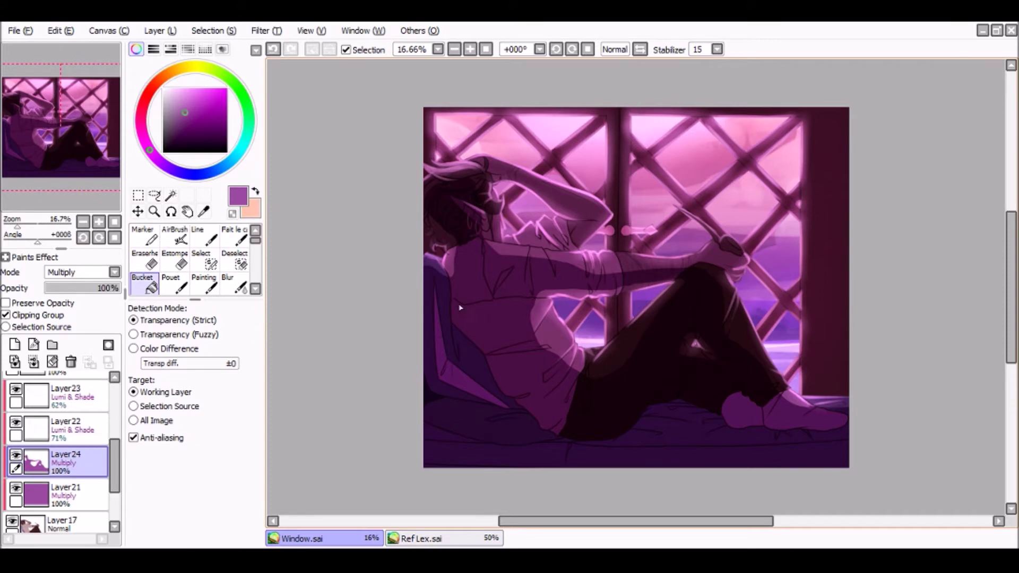
# Step: Refine the shadow edge along the shoulder, sleeve folds and collar using the size-120 brush
pyautogui.click(238, 237)
pyautogui.click(469, 49)
pyautogui.click(470, 49)
pyautogui.click(470, 49)
pyautogui.click(27, 108)
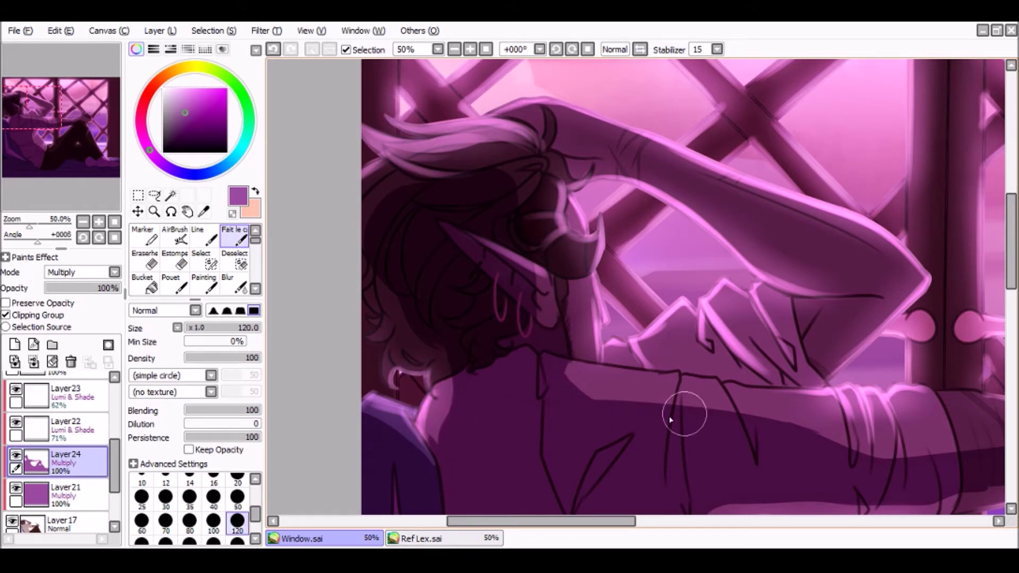
pyautogui.moveTo(739, 406); pyautogui.dragTo(724, 384)
pyautogui.moveTo(858, 462); pyautogui.dragTo(855, 443)
pyautogui.moveTo(789, 363)
pyautogui.mouseDown()
pyautogui.moveTo(785, 345)
pyautogui.moveTo(791, 380)
pyautogui.mouseUp()
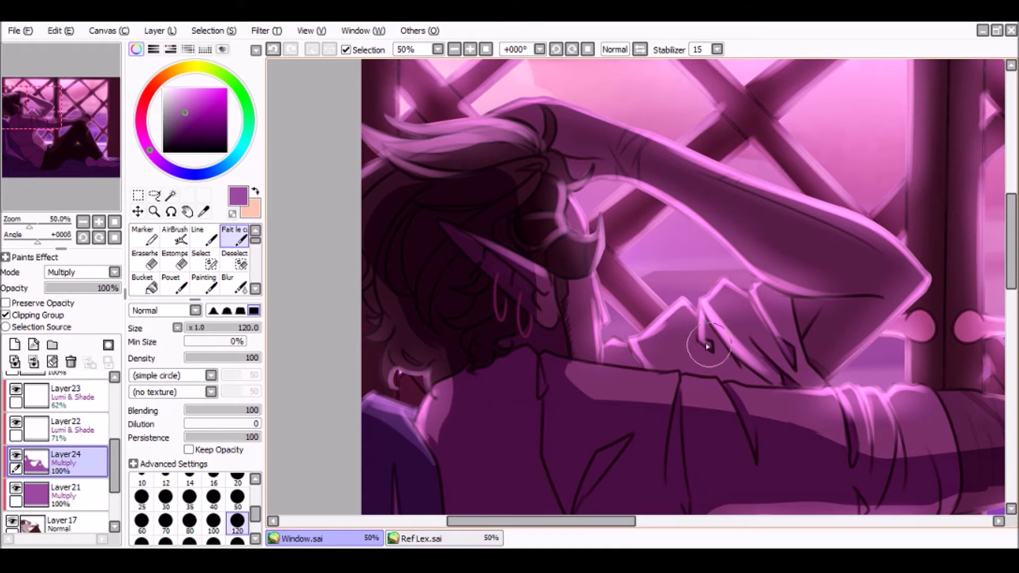
# Step: Extend the shadow over the earlobe, neck and side of the face, and down the back of the hair
pyautogui.moveTo(529, 299); pyautogui.dragTo(555, 302)
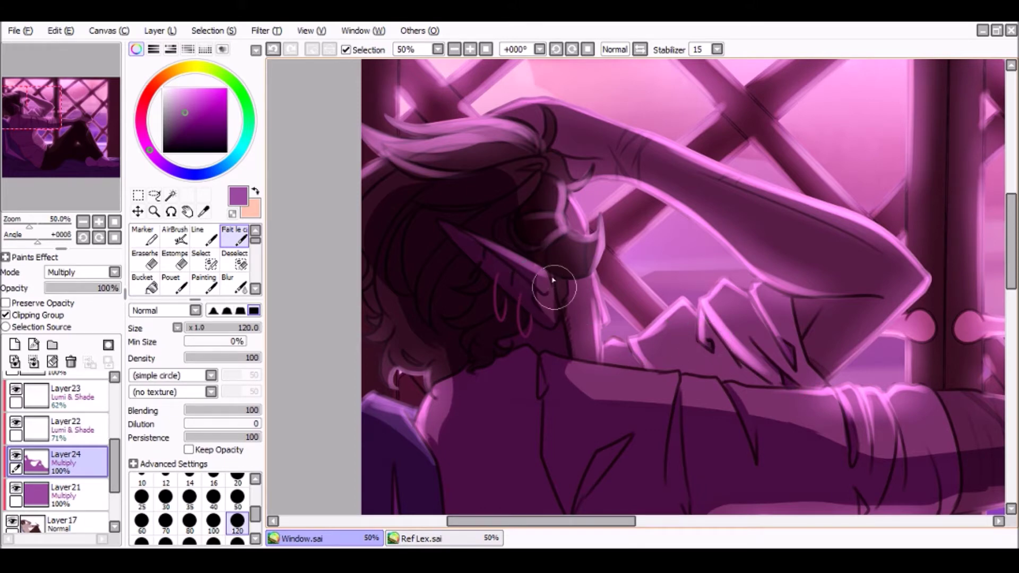
pyautogui.moveTo(534, 252)
pyautogui.mouseDown()
pyautogui.moveTo(558, 278)
pyautogui.moveTo(581, 270)
pyautogui.mouseUp()
pyautogui.moveTo(513, 177)
pyautogui.mouseDown()
pyautogui.moveTo(477, 182)
pyautogui.moveTo(480, 198)
pyautogui.moveTo(507, 206)
pyautogui.mouseUp()
pyautogui.moveTo(417, 180)
pyautogui.mouseDown()
pyautogui.moveTo(366, 205)
pyautogui.moveTo(407, 224)
pyautogui.moveTo(386, 273)
pyautogui.mouseUp()
pyautogui.moveTo(409, 325)
pyautogui.mouseDown()
pyautogui.moveTo(448, 352)
pyautogui.moveTo(434, 344)
pyautogui.moveTo(445, 387)
pyautogui.moveTo(458, 395)
pyautogui.moveTo(448, 427)
pyautogui.moveTo(436, 447)
pyautogui.moveTo(366, 419)
pyautogui.moveTo(406, 448)
pyautogui.mouseUp()
# Step: Extend the shadow over the upper thigh, and refine its edge around the knee and the hand resting there
pyautogui.moveTo(78, 132)
pyautogui.mouseDown()
pyautogui.moveTo(81, 191)
pyautogui.moveTo(110, 166)
pyautogui.mouseUp()
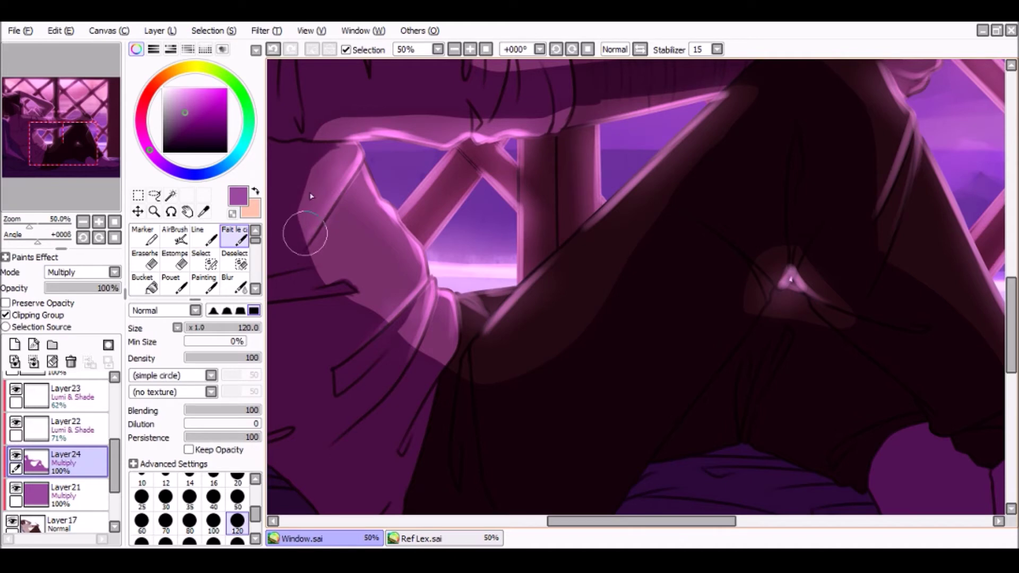
pyautogui.moveTo(566, 309)
pyautogui.mouseDown()
pyautogui.moveTo(518, 391)
pyautogui.moveTo(525, 339)
pyautogui.moveTo(493, 378)
pyautogui.mouseUp()
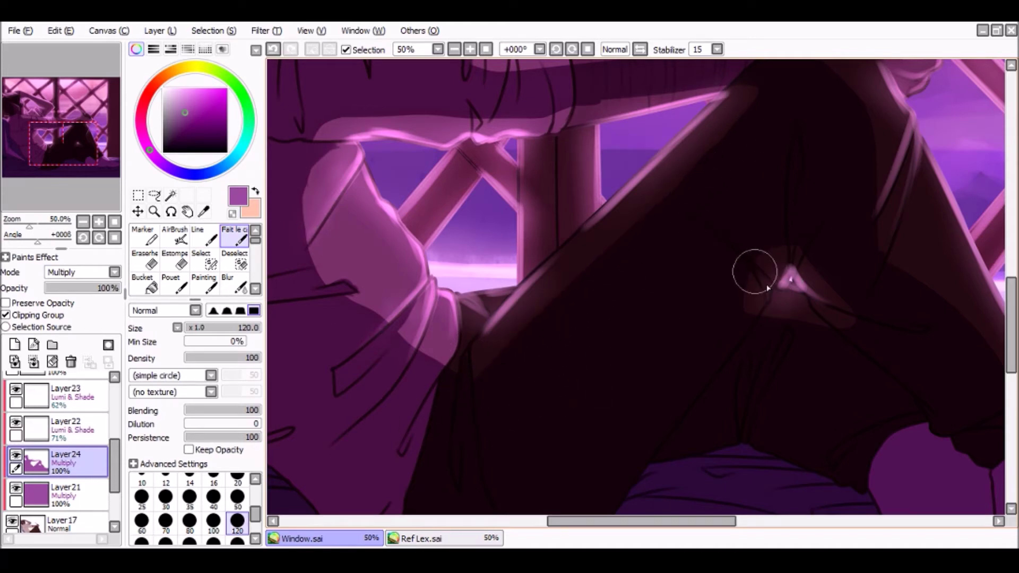
pyautogui.moveTo(76, 165); pyautogui.dragTo(113, 159)
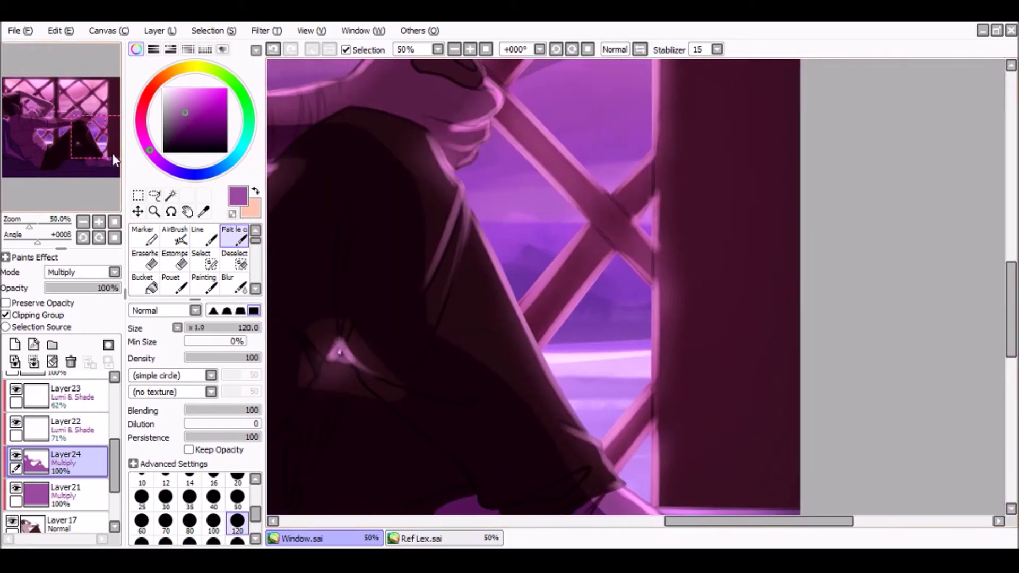
pyautogui.moveTo(389, 132)
pyautogui.mouseDown()
pyautogui.moveTo(318, 111)
pyautogui.moveTo(404, 86)
pyautogui.moveTo(474, 107)
pyautogui.moveTo(434, 143)
pyautogui.moveTo(409, 128)
pyautogui.moveTo(433, 112)
pyautogui.mouseUp()
pyautogui.hotkey('ctrl', 'z')
pyautogui.moveTo(105, 139); pyautogui.dragTo(106, 129)
pyautogui.moveTo(433, 164)
pyautogui.mouseDown()
pyautogui.moveTo(410, 161)
pyautogui.moveTo(418, 154)
pyautogui.moveTo(459, 190)
pyautogui.moveTo(404, 172)
pyautogui.moveTo(383, 154)
pyautogui.mouseUp()
# Step: Extend the shadow onto the forearm beside the rolled cuff, undoing the misplaced strokes
pyautogui.moveTo(51, 135); pyautogui.dragTo(67, 125)
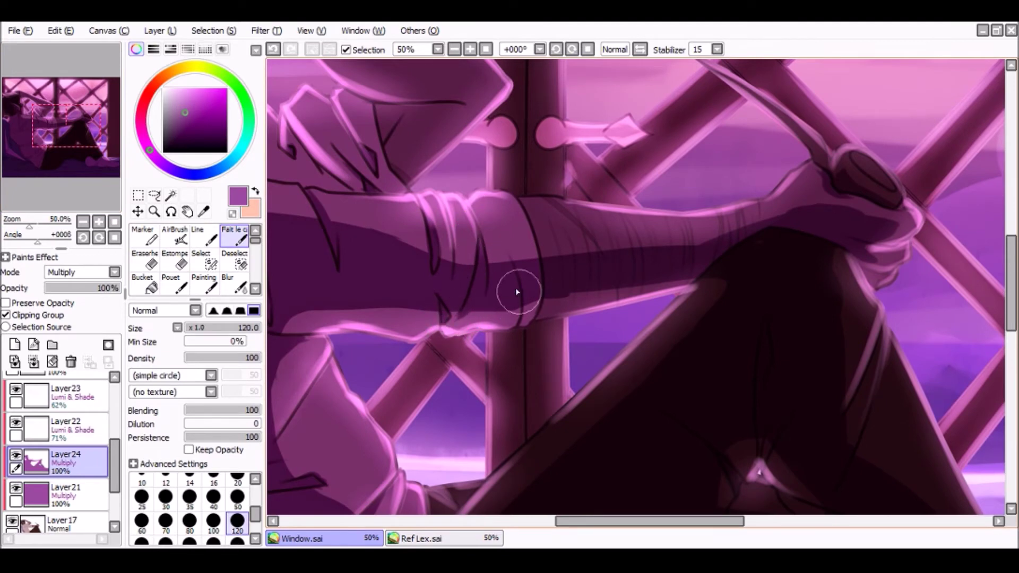
pyautogui.hotkey('ctrl', 'z')
pyautogui.moveTo(513, 273)
pyautogui.mouseDown()
pyautogui.moveTo(493, 225)
pyautogui.moveTo(550, 274)
pyautogui.moveTo(541, 233)
pyautogui.moveTo(557, 241)
pyautogui.moveTo(522, 190)
pyautogui.moveTo(561, 261)
pyautogui.moveTo(548, 262)
pyautogui.moveTo(545, 217)
pyautogui.mouseUp()
pyautogui.hotkey('ctrl', 'z')
pyautogui.moveTo(560, 250)
pyautogui.mouseDown()
pyautogui.moveTo(548, 314)
pyautogui.moveTo(525, 284)
pyautogui.moveTo(518, 245)
pyautogui.moveTo(533, 272)
pyautogui.mouseUp()
pyautogui.hotkey('ctrl', 'z')
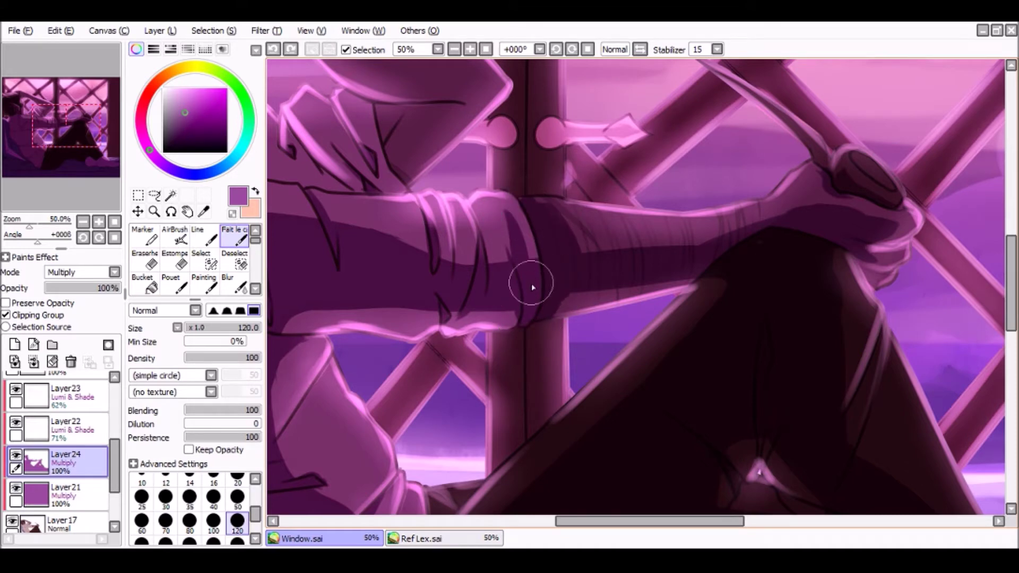
# Step: Shape the shadow around the folds of the rolled sleeve, undoing the stray strokes
pyautogui.moveTo(539, 236)
pyautogui.mouseDown()
pyautogui.moveTo(657, 257)
pyautogui.moveTo(532, 303)
pyautogui.moveTo(491, 289)
pyautogui.moveTo(504, 250)
pyautogui.moveTo(507, 278)
pyautogui.moveTo(460, 256)
pyautogui.moveTo(478, 284)
pyautogui.mouseUp()
pyautogui.hotkey('ctrl', 'z')
pyautogui.moveTo(427, 241)
pyautogui.mouseDown()
pyautogui.moveTo(366, 228)
pyautogui.moveTo(336, 234)
pyautogui.mouseUp()
pyautogui.hotkey('ctrl', 'z')
pyautogui.moveTo(285, 311)
pyautogui.mouseDown()
pyautogui.moveTo(394, 314)
pyautogui.moveTo(364, 295)
pyautogui.moveTo(455, 297)
pyautogui.moveTo(475, 274)
pyautogui.mouseUp()
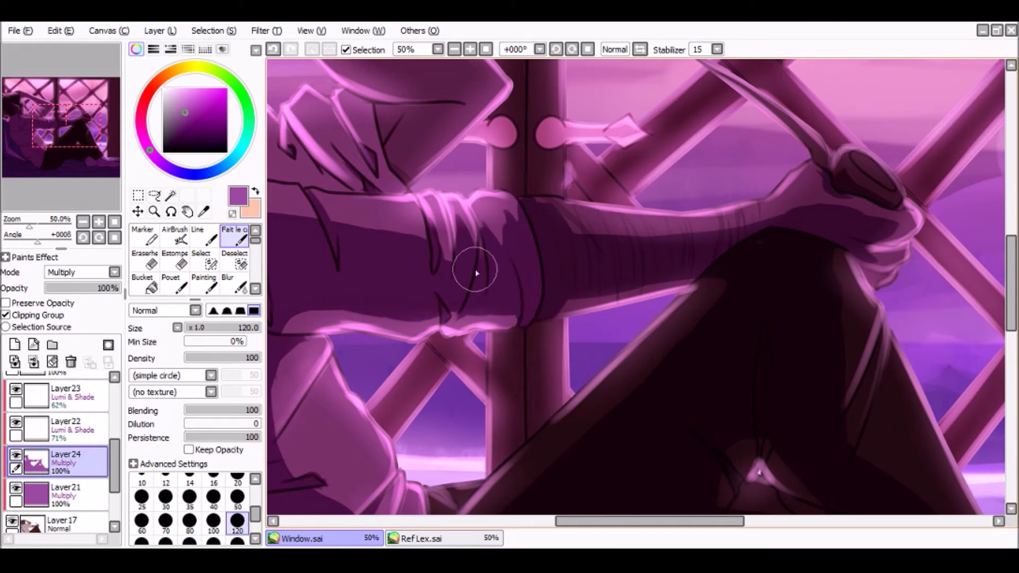
# Step: Touch up the shadow edge over the instep of the foot, and undo the last stroke
pyautogui.moveTo(81, 142); pyautogui.dragTo(64, 159)
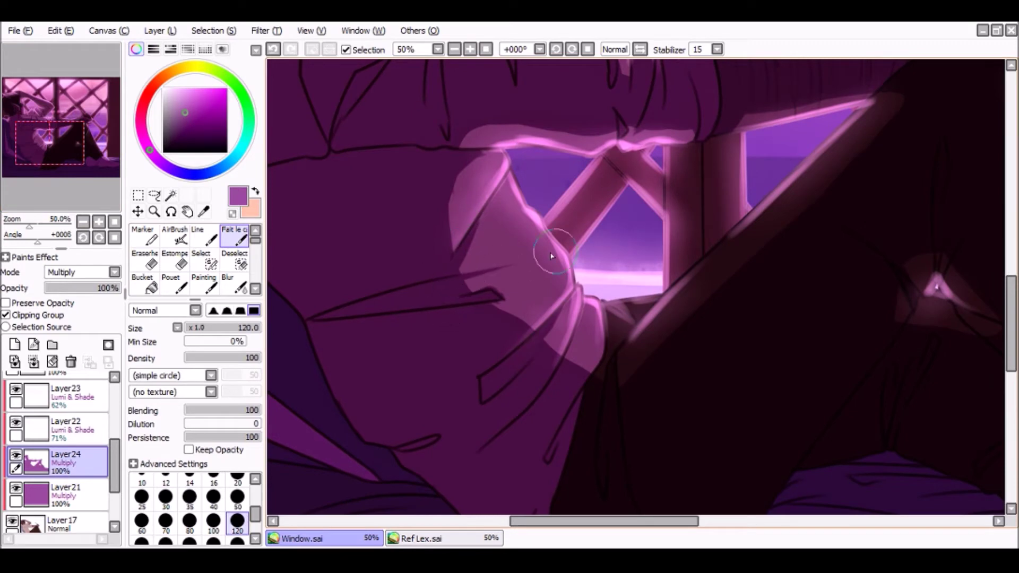
pyautogui.click(485, 49)
pyautogui.click(464, 52)
pyautogui.click(465, 52)
pyautogui.click(464, 52)
pyautogui.moveTo(64, 122); pyautogui.dragTo(100, 146)
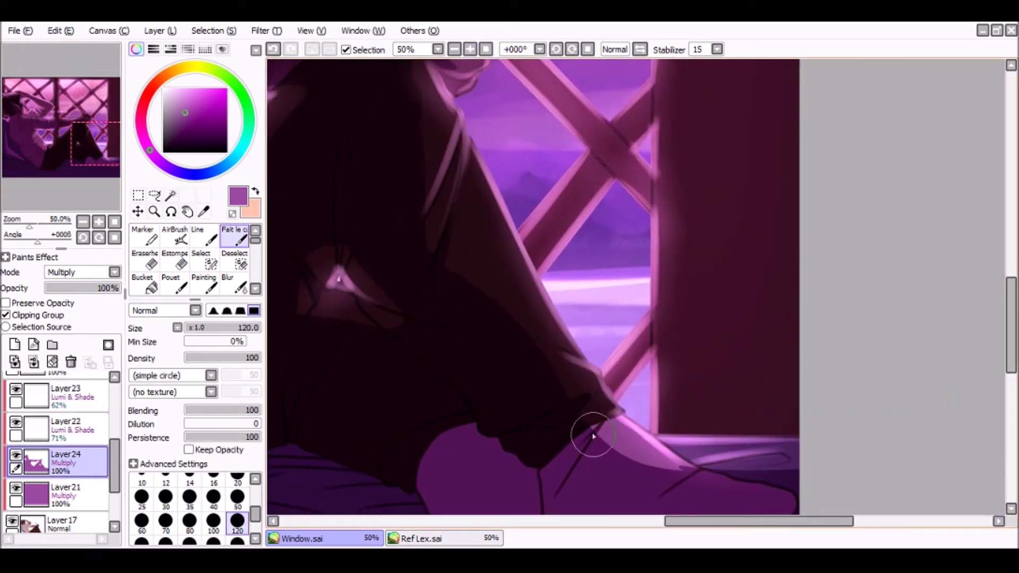
pyautogui.click(105, 150)
pyautogui.click(151, 263)
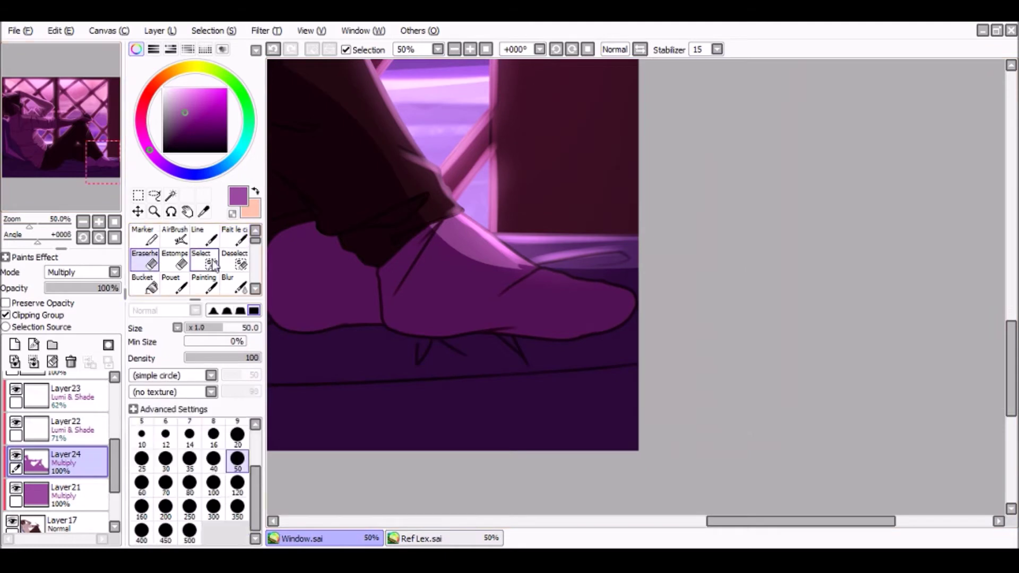
pyautogui.click(235, 240)
pyautogui.moveTo(541, 268)
pyautogui.mouseDown()
pyautogui.moveTo(622, 258)
pyautogui.moveTo(564, 271)
pyautogui.moveTo(638, 285)
pyautogui.moveTo(635, 230)
pyautogui.moveTo(591, 220)
pyautogui.moveTo(474, 238)
pyautogui.moveTo(643, 264)
pyautogui.moveTo(576, 273)
pyautogui.mouseUp()
pyautogui.hotkey('ctrl', 'z')
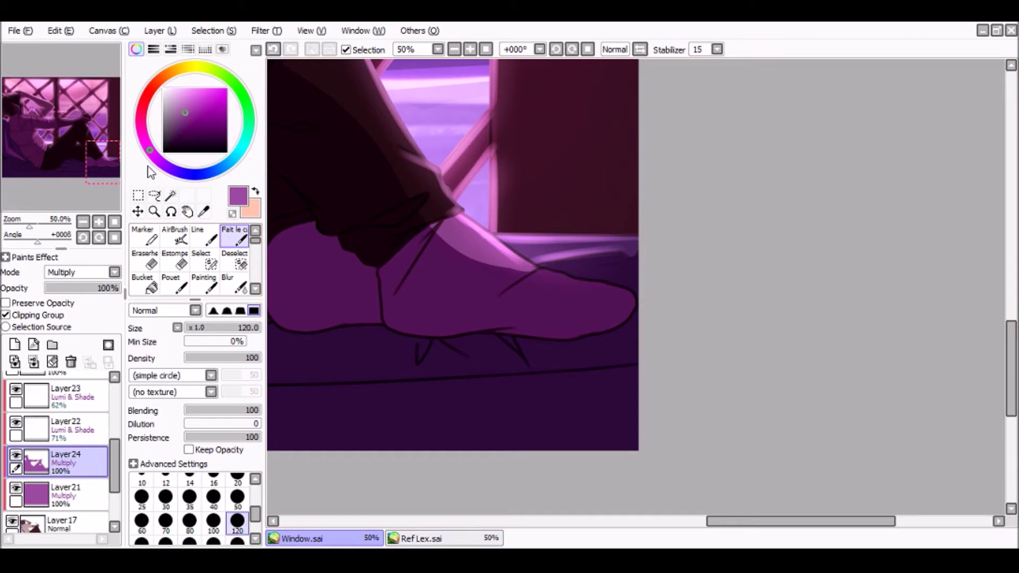
# Step: Add a second clipped Multiply layer above the figure's shadow layer
pyautogui.moveTo(103, 161); pyautogui.dragTo(24, 178)
pyautogui.click(15, 344)
pyautogui.click(6, 314)
pyautogui.click(68, 273)
pyautogui.click(62, 295)
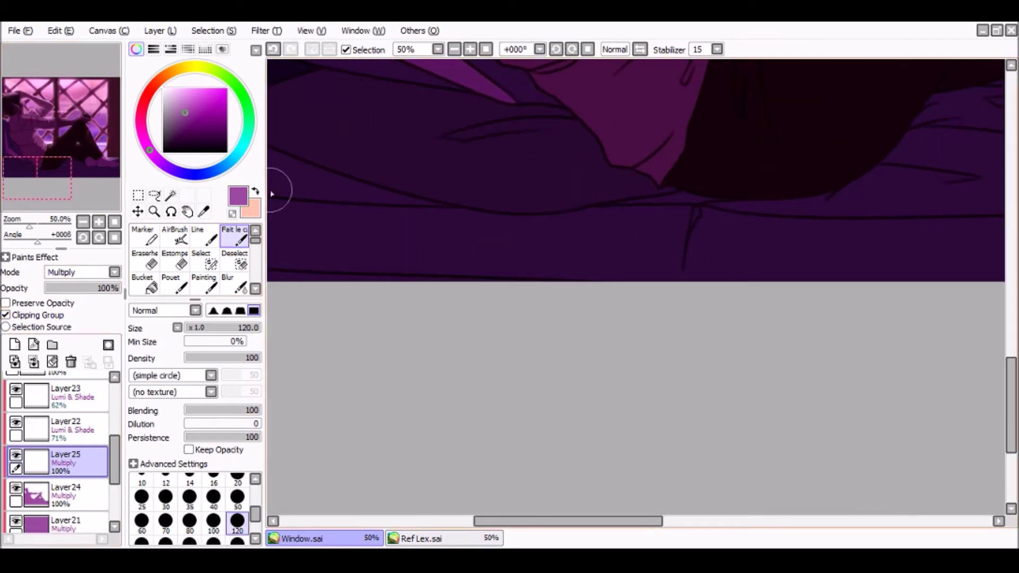
# Step: Draw the shadow boundary along the cushion's front edge and fill the front face below it with purple
pyautogui.click(454, 49)
pyautogui.moveTo(457, 245); pyautogui.dragTo(665, 248)
pyautogui.hotkey('ctrl', 'z')
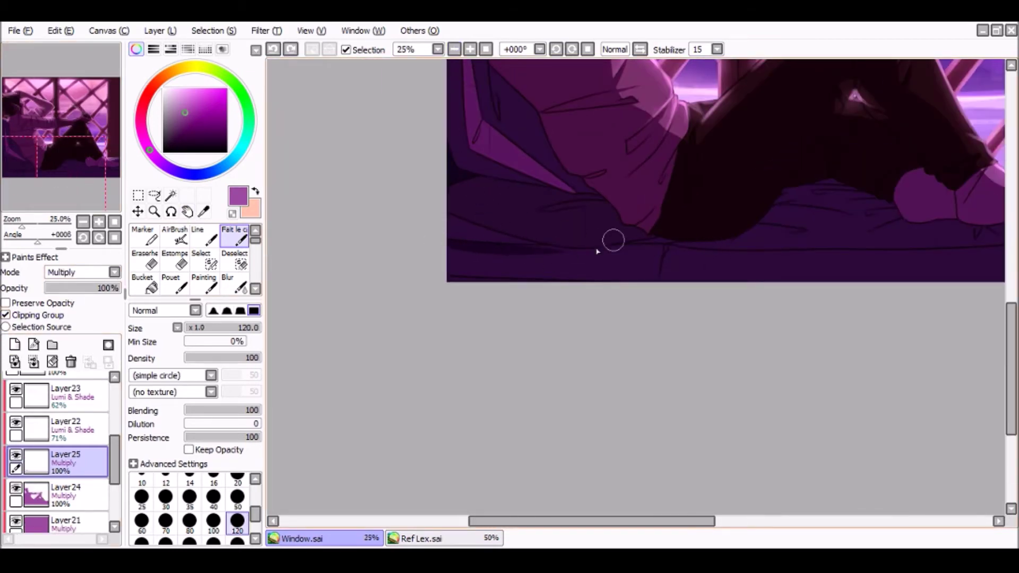
pyautogui.moveTo(560, 249); pyautogui.dragTo(907, 258)
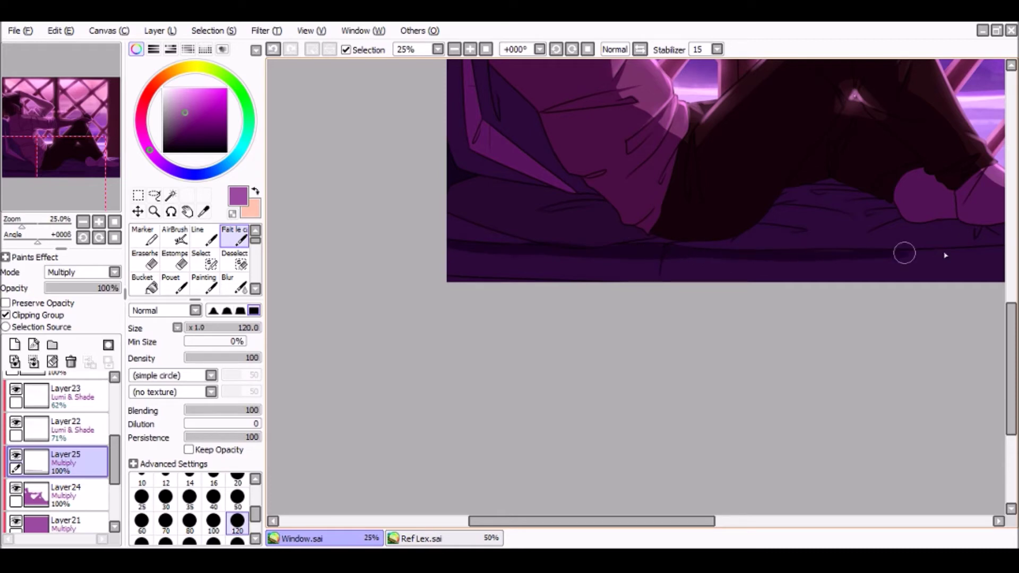
pyautogui.moveTo(557, 521); pyautogui.dragTo(658, 521)
pyautogui.moveTo(637, 247); pyautogui.dragTo(806, 244)
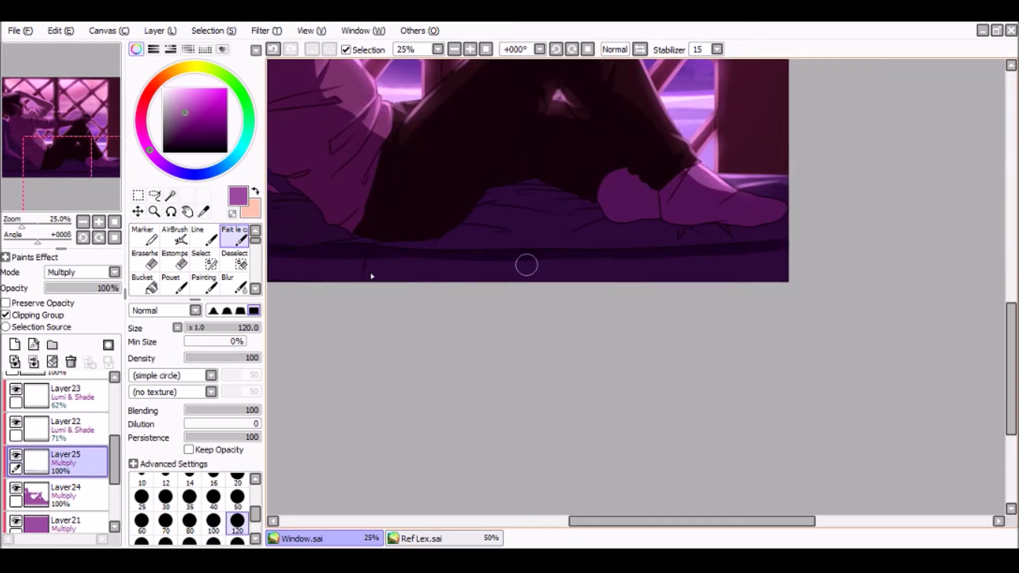
pyautogui.click(143, 284)
pyautogui.click(439, 269)
# Step: Draw the deeper shadow boundary from the figure's back past the trousers and across the foot, and fill the seat area with purple
pyautogui.moveTo(91, 173); pyautogui.dragTo(56, 158)
pyautogui.click(234, 236)
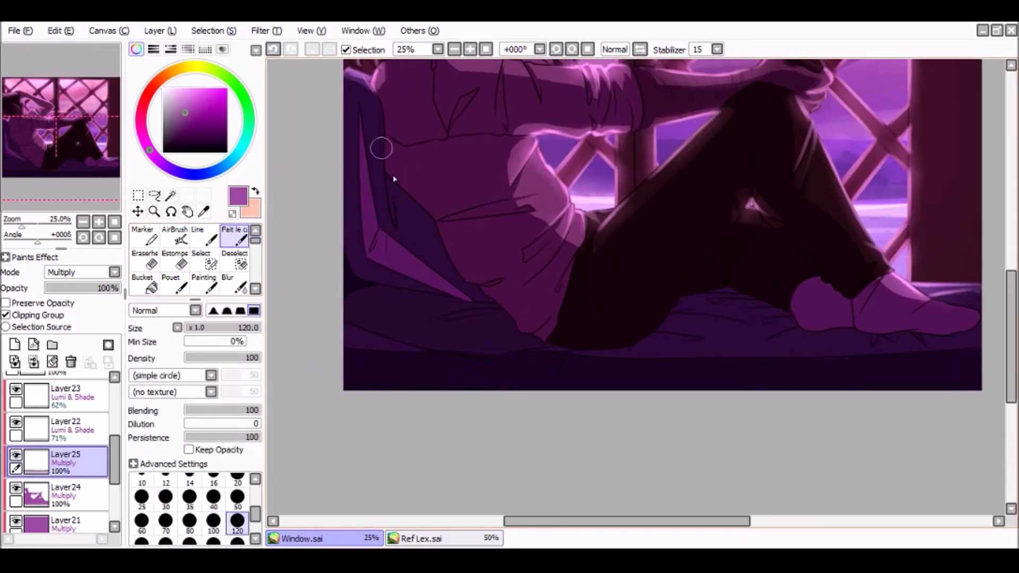
pyautogui.moveTo(389, 168); pyautogui.dragTo(434, 207)
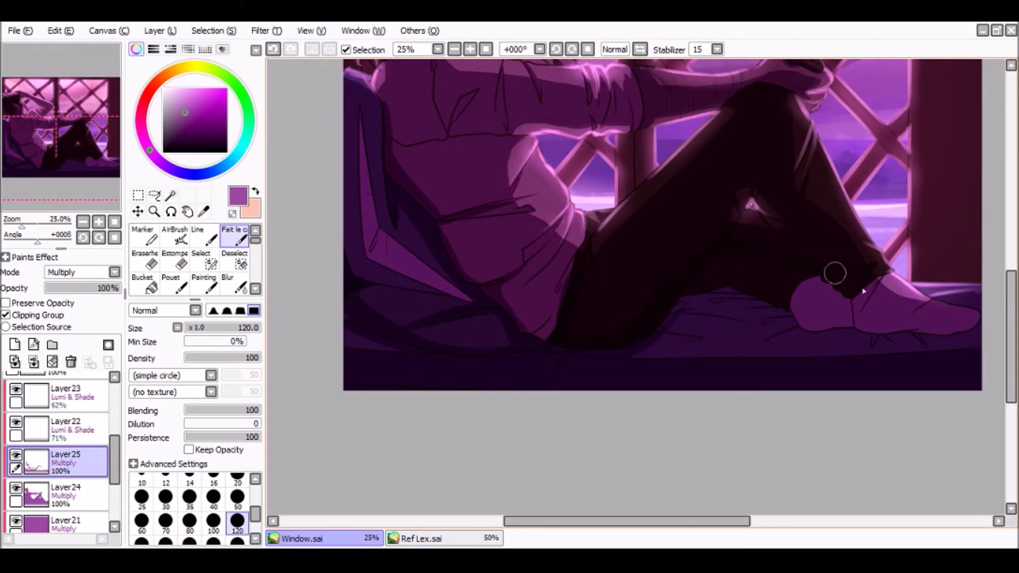
pyautogui.moveTo(834, 274); pyautogui.dragTo(913, 311)
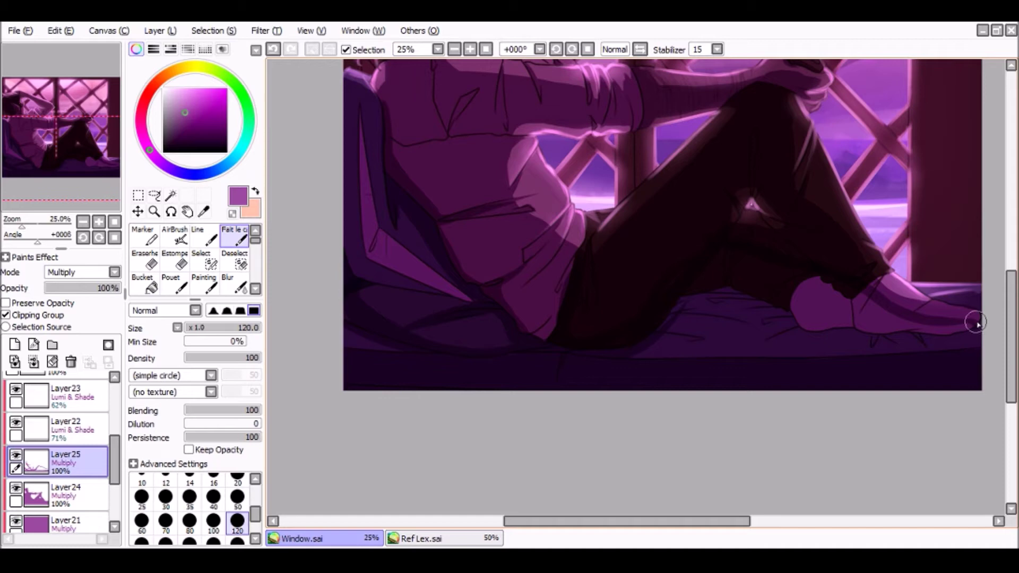
pyautogui.click(151, 284)
pyautogui.click(743, 313)
# Step: On the first figure shadow layer, refine the shadow on the shirt's collar and shoulder folds, undoing the stray stroke
pyautogui.click(234, 237)
pyautogui.moveTo(69, 137); pyautogui.dragTo(76, 110)
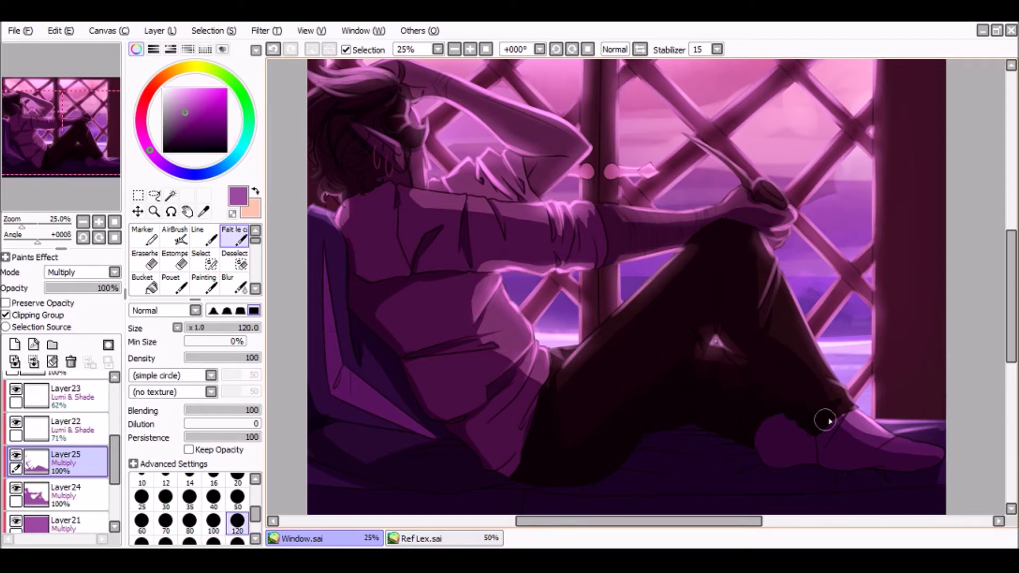
pyautogui.click(486, 49)
pyautogui.click(470, 49)
pyautogui.click(470, 49)
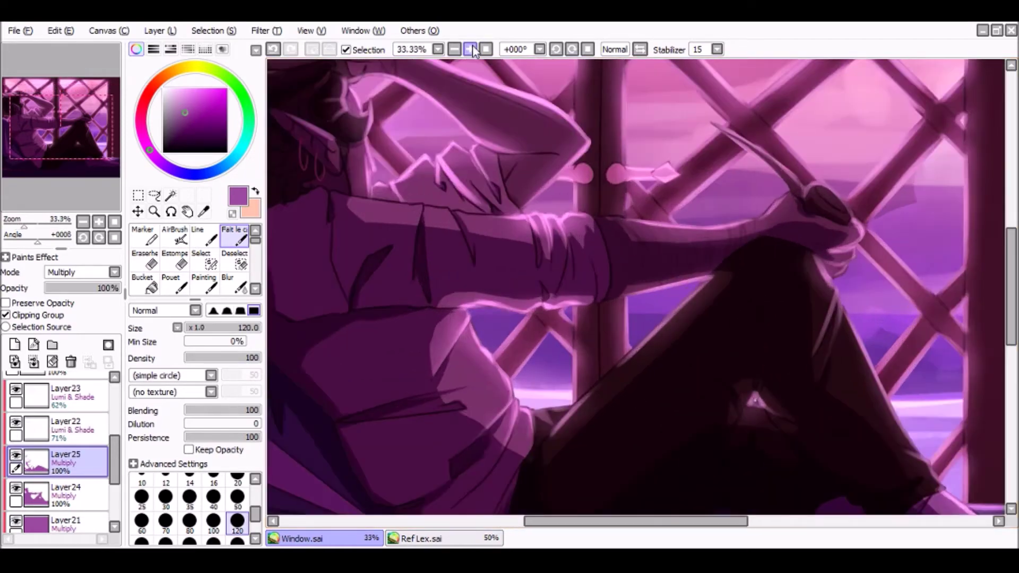
pyautogui.click(470, 49)
pyautogui.click(49, 96)
pyautogui.click(63, 494)
pyautogui.moveTo(423, 296); pyautogui.dragTo(476, 315)
pyautogui.hotkey('ctrl', 'z')
pyautogui.moveTo(339, 257)
pyautogui.mouseDown()
pyautogui.moveTo(321, 269)
pyautogui.moveTo(320, 236)
pyautogui.moveTo(355, 276)
pyautogui.moveTo(328, 270)
pyautogui.moveTo(350, 280)
pyautogui.moveTo(482, 312)
pyautogui.moveTo(334, 253)
pyautogui.moveTo(474, 301)
pyautogui.moveTo(407, 274)
pyautogui.moveTo(486, 322)
pyautogui.moveTo(564, 341)
pyautogui.moveTo(592, 359)
pyautogui.moveTo(595, 379)
pyautogui.moveTo(656, 383)
pyautogui.moveTo(668, 414)
pyautogui.moveTo(585, 471)
pyautogui.moveTo(625, 426)
pyautogui.moveTo(595, 438)
pyautogui.mouseUp()
pyautogui.moveTo(47, 97); pyautogui.dragTo(34, 112)
pyautogui.moveTo(735, 282)
pyautogui.mouseDown()
pyautogui.moveTo(766, 265)
pyautogui.moveTo(734, 266)
pyautogui.moveTo(738, 290)
pyautogui.mouseUp()
pyautogui.moveTo(721, 255)
pyautogui.mouseDown()
pyautogui.moveTo(739, 302)
pyautogui.moveTo(750, 272)
pyautogui.moveTo(599, 313)
pyautogui.moveTo(684, 318)
pyautogui.moveTo(648, 323)
pyautogui.mouseUp()
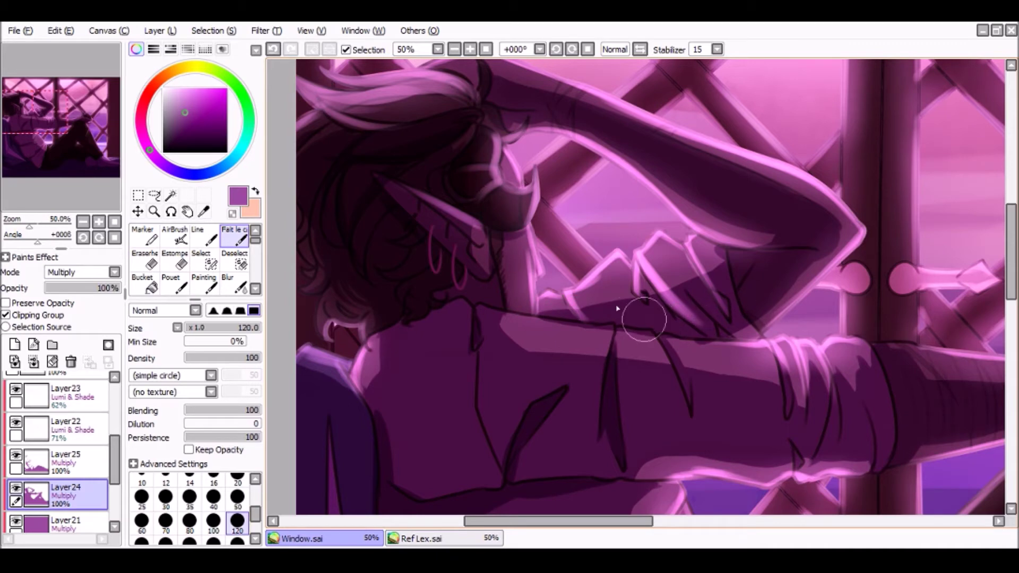
pyautogui.click(149, 261)
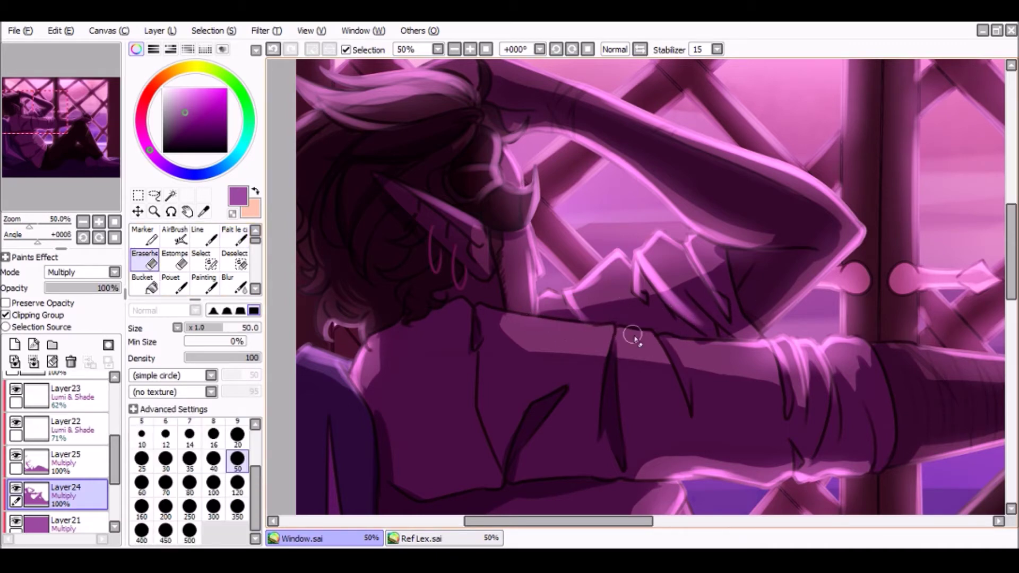
# Step: Soften the shadow edges along the raised arm and the outstretched forearm with the Blur brush at size 50
pyautogui.click(234, 284)
pyautogui.click(238, 508)
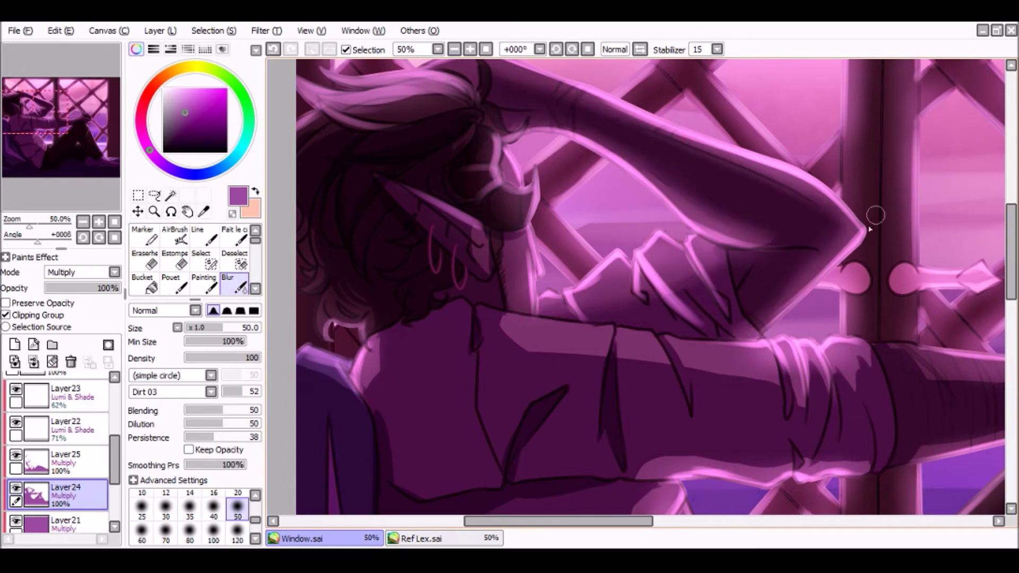
pyautogui.moveTo(488, 279); pyautogui.dragTo(319, 232)
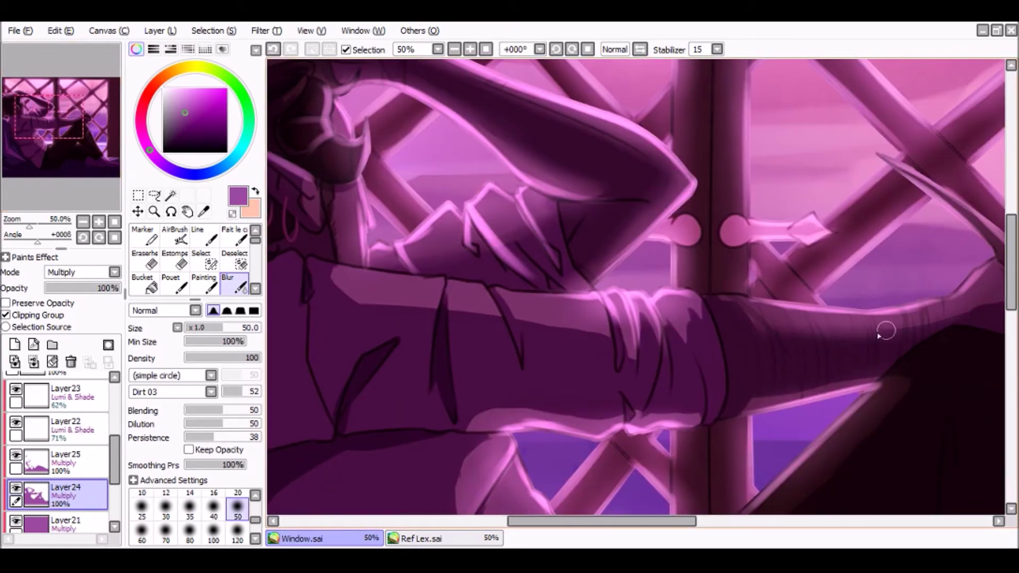
pyautogui.moveTo(618, 521); pyautogui.dragTo(692, 521)
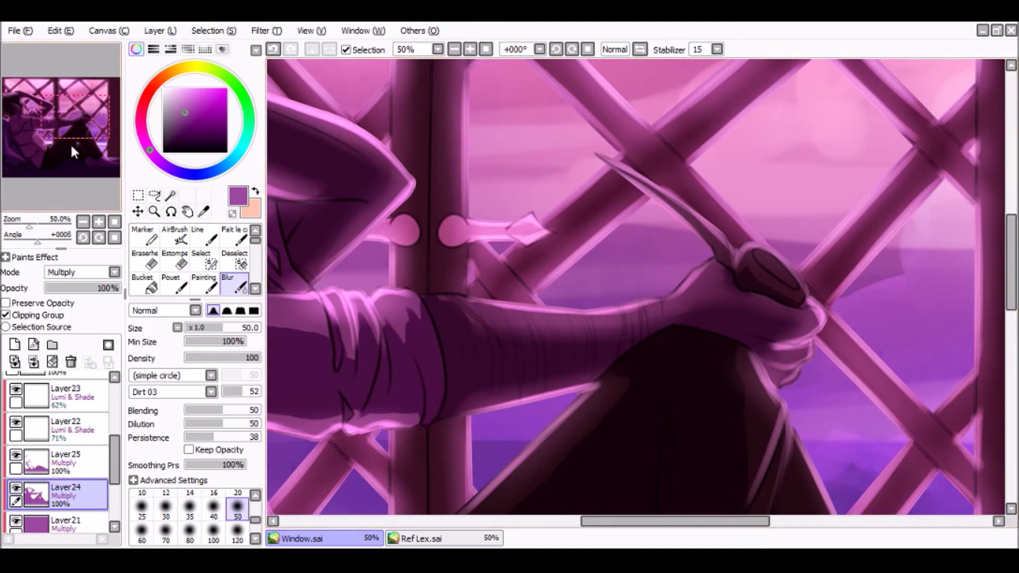
pyautogui.moveTo(73, 152); pyautogui.dragTo(62, 154)
# Step: Blend away the shadow on the lit shirt fold at the waist with the transparent Painting brush at size 120
pyautogui.click(204, 284)
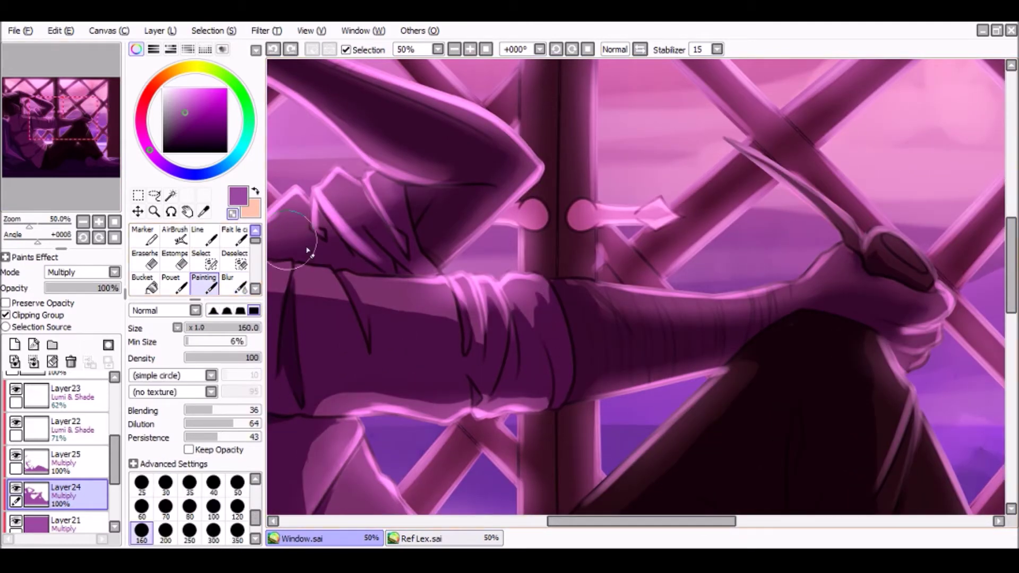
pyautogui.click(236, 508)
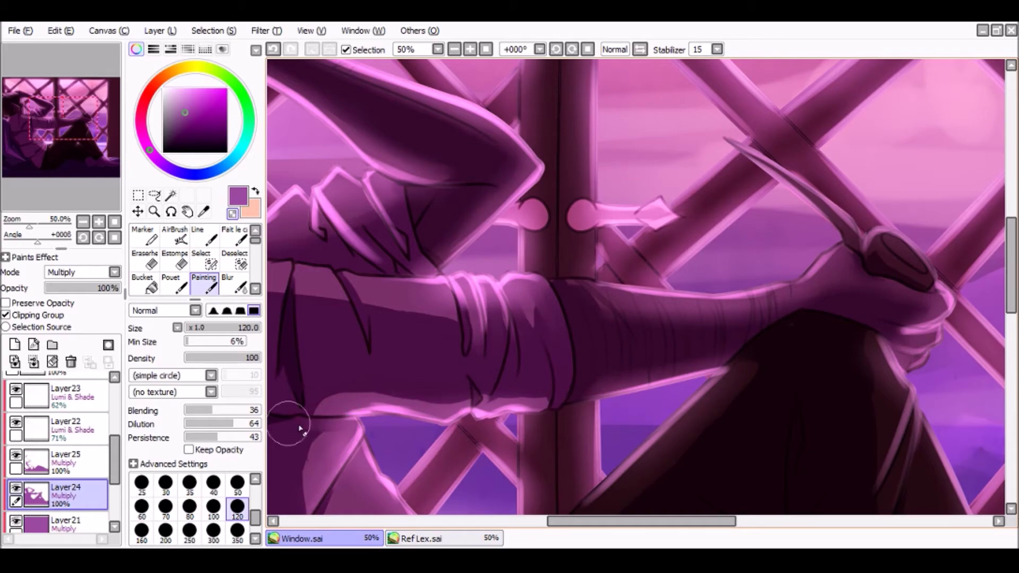
pyautogui.moveTo(317, 457); pyautogui.dragTo(325, 434)
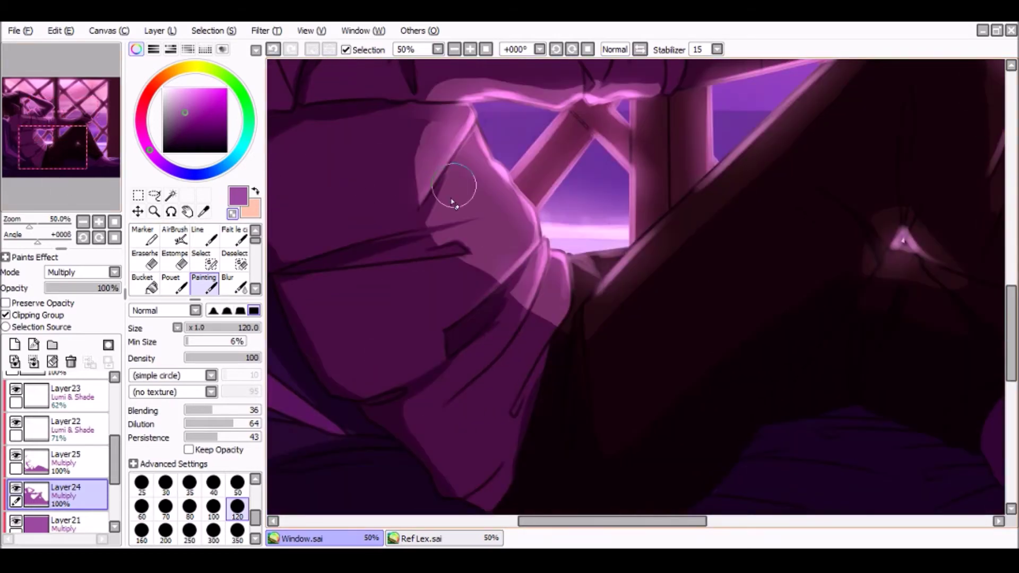
pyautogui.moveTo(454, 216); pyautogui.dragTo(512, 217)
pyautogui.hotkey('ctrl', 'z')
pyautogui.hotkey('ctrl', 'y')
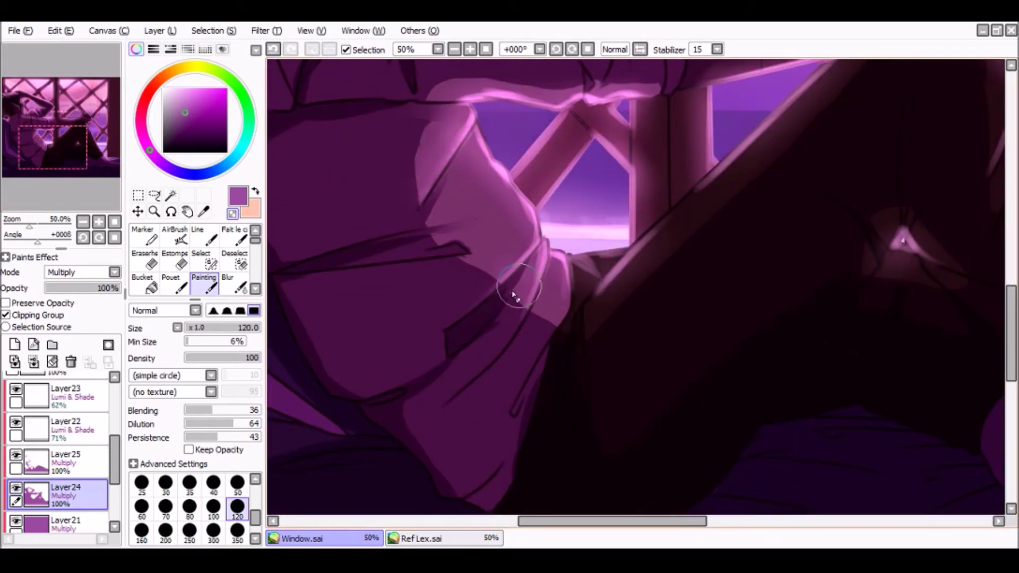
# Step: Blend the shadow edges on the shirt's back, shoulder and neck, alternating between the two Multiply shadow layers
pyautogui.keyDown('ctrl'); pyautogui.keyDown('shift'); pyautogui.click(450, 384); pyautogui.keyUp('shift'); pyautogui.keyUp('ctrl')
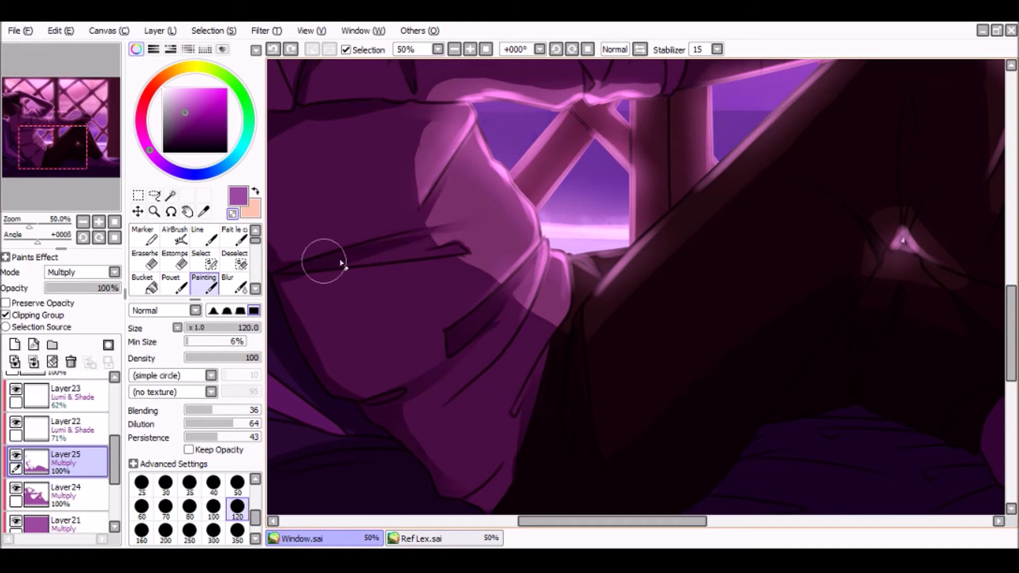
pyautogui.hotkey('ctrl', 'Down')
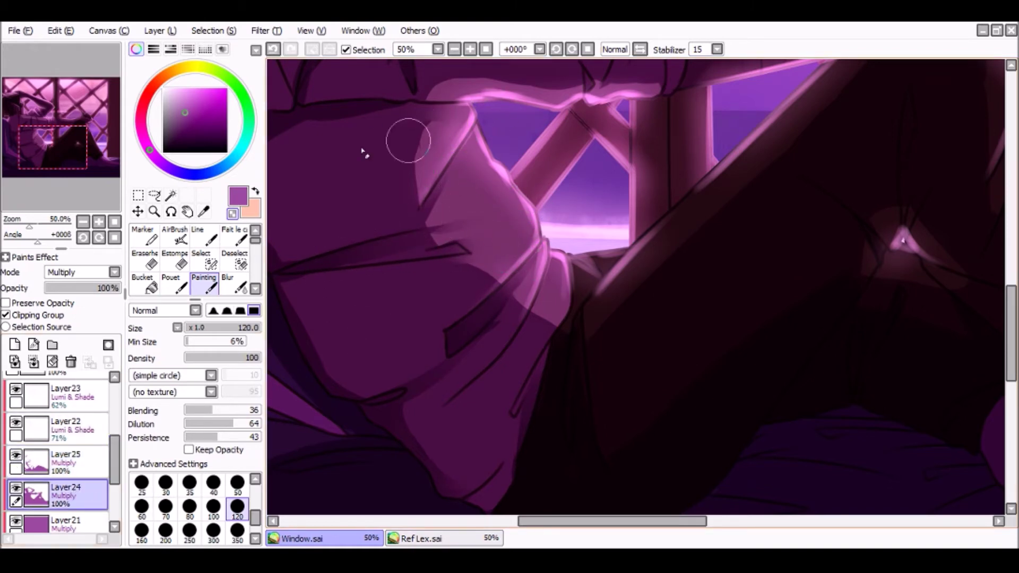
pyautogui.moveTo(417, 143); pyautogui.dragTo(660, 258)
pyautogui.click(89, 472)
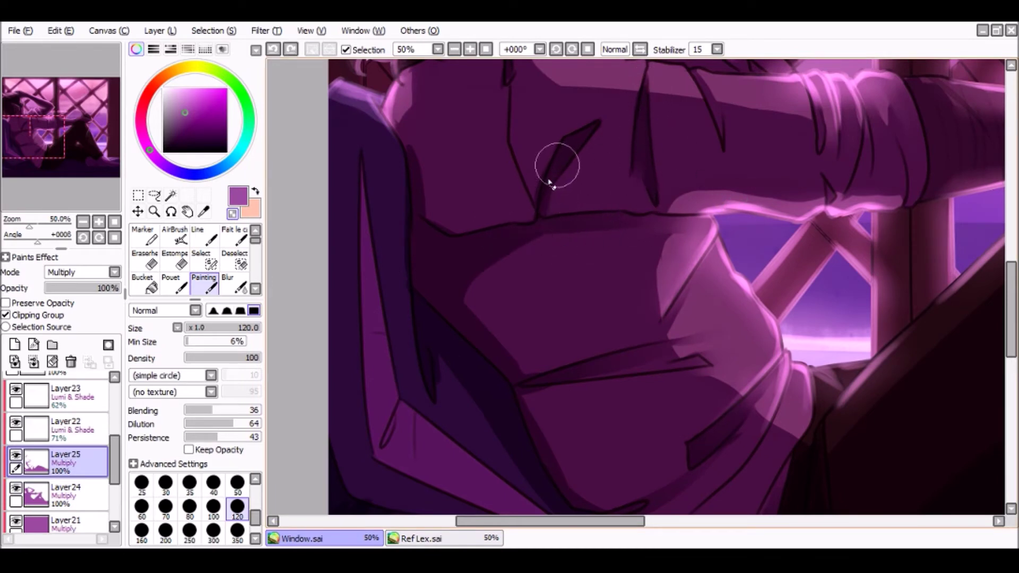
pyautogui.click(26, 118)
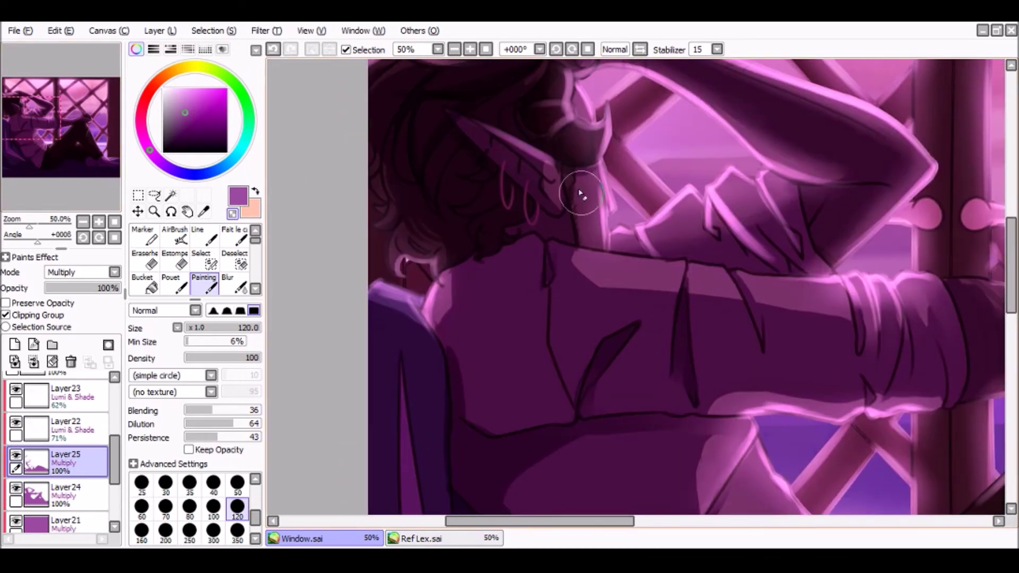
pyautogui.click(69, 494)
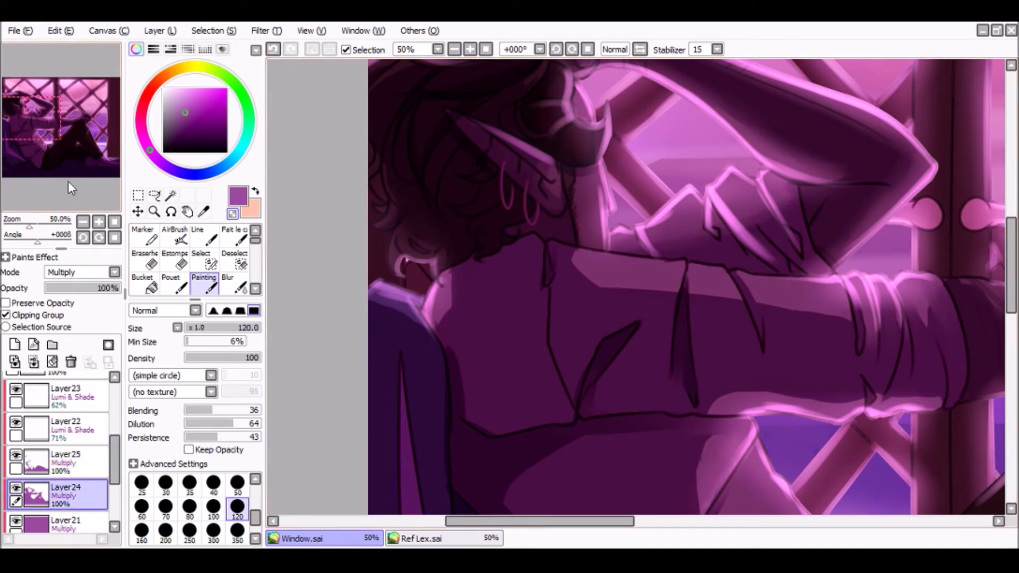
pyautogui.scroll(4, 295, 220)
pyautogui.click(69, 460)
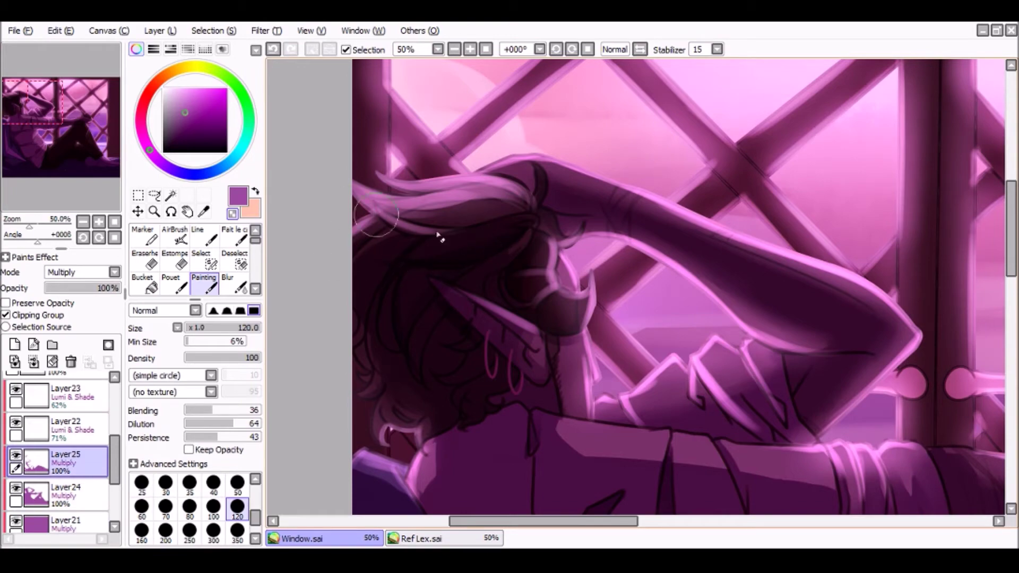
pyautogui.scroll(-7, 565, 311)
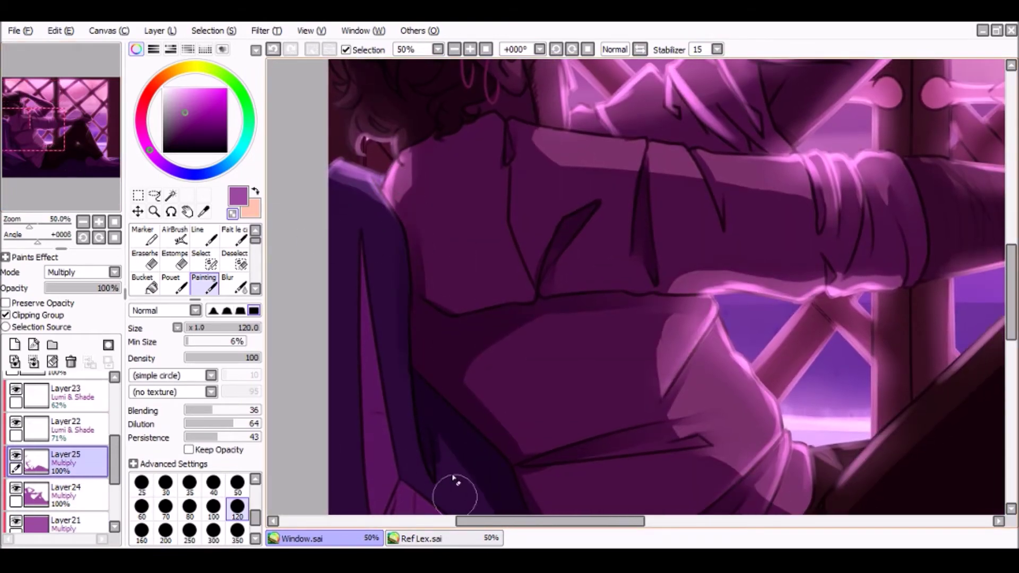
# Step: Blend the deeper shadow edges on the seat cushion's folds and on the foot
pyautogui.click(37, 158)
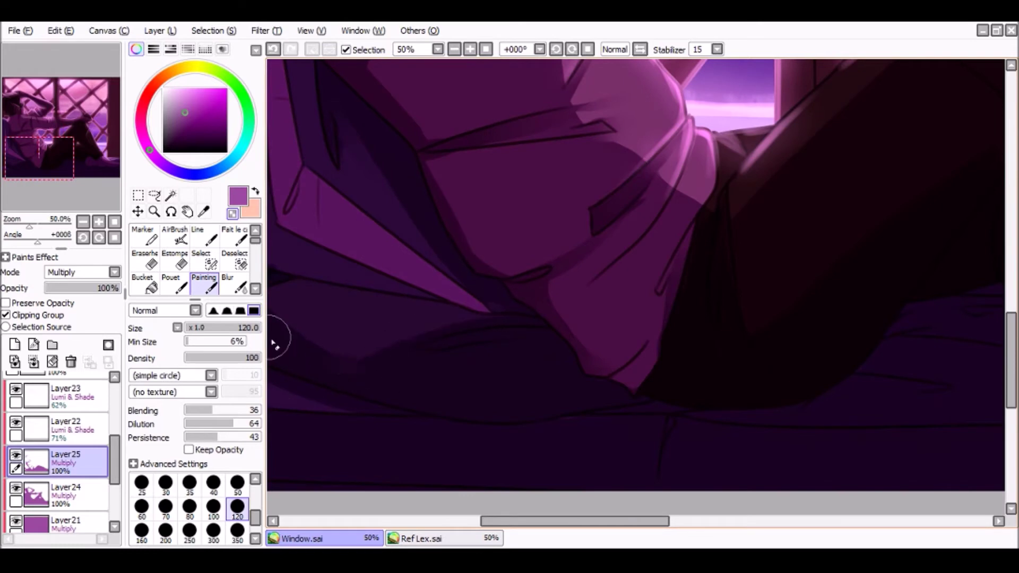
pyautogui.click(29, 153)
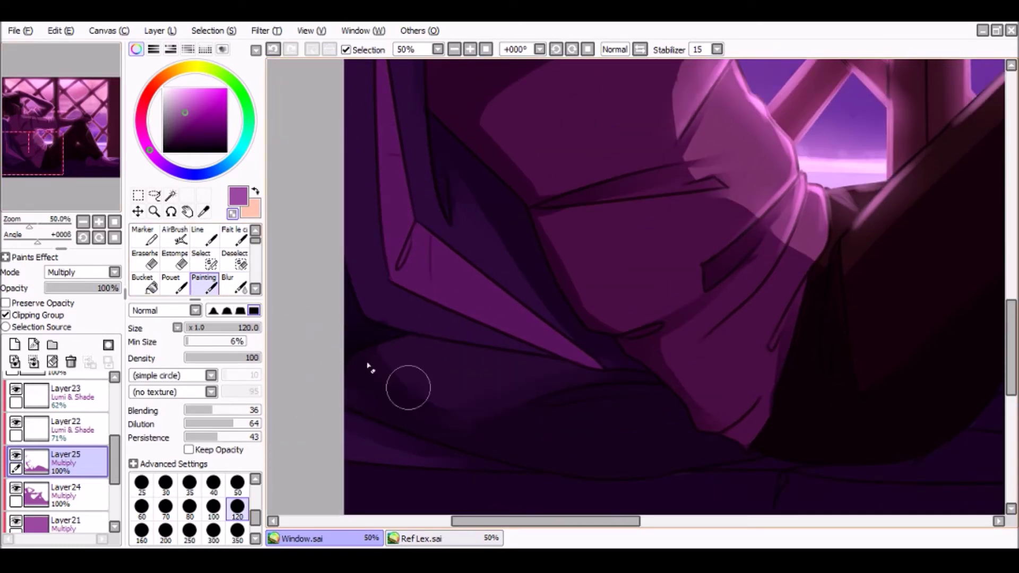
pyautogui.moveTo(72, 116); pyautogui.dragTo(149, 125)
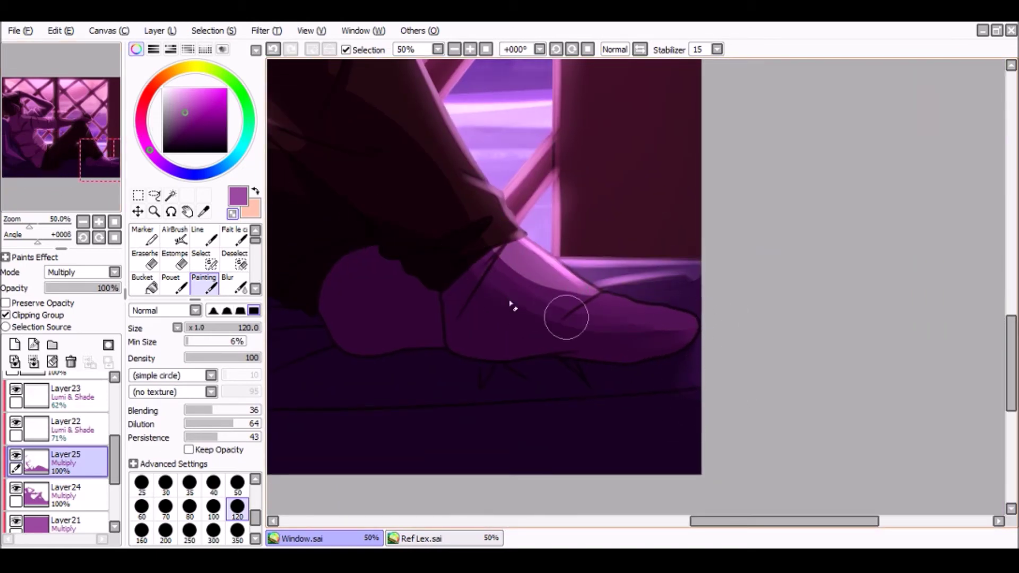
pyautogui.moveTo(71, 147); pyautogui.dragTo(22, 125)
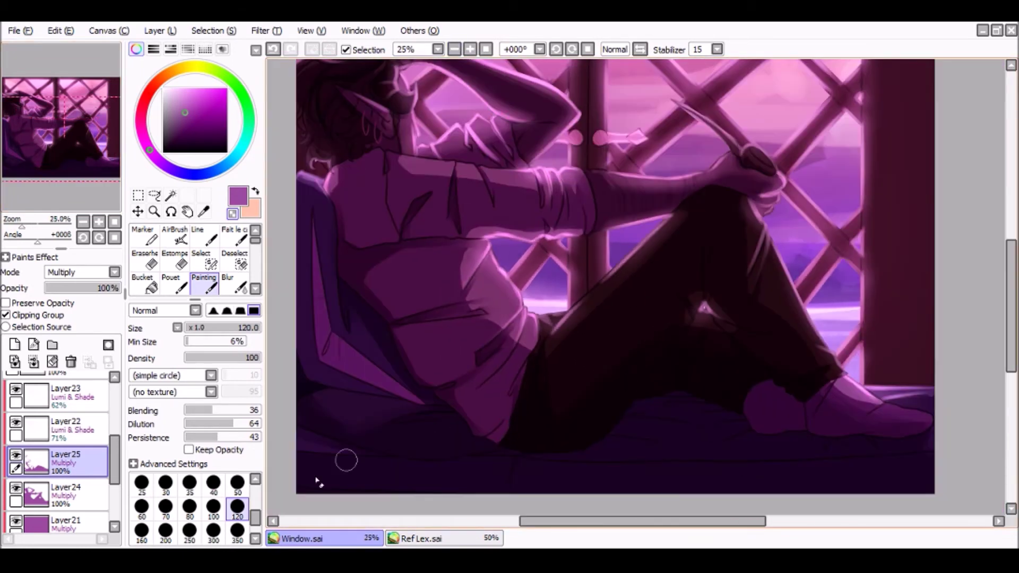
# Step: Undo the last stroke, soften the seat shadow at brush size 350, and lower the second shadow layer's opacity to 67%
pyautogui.hotkey('ctrl', 'z')
pyautogui.click(237, 532)
pyautogui.moveTo(535, 441); pyautogui.dragTo(663, 313)
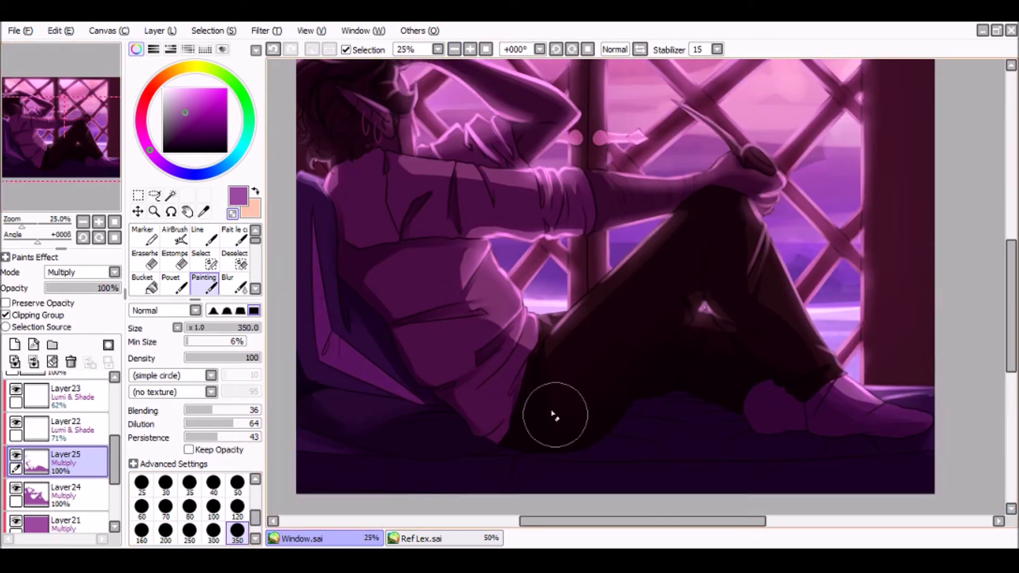
pyautogui.click(72, 169)
# Step: On the first figure shadow layer, blend the shadow on the raised trouser leg at brush size 120
pyautogui.click(69, 494)
pyautogui.press('[')
pyautogui.press('[')
pyautogui.press('[')
pyautogui.press('[')
pyautogui.press('[')
pyautogui.moveTo(613, 272); pyautogui.dragTo(616, 328)
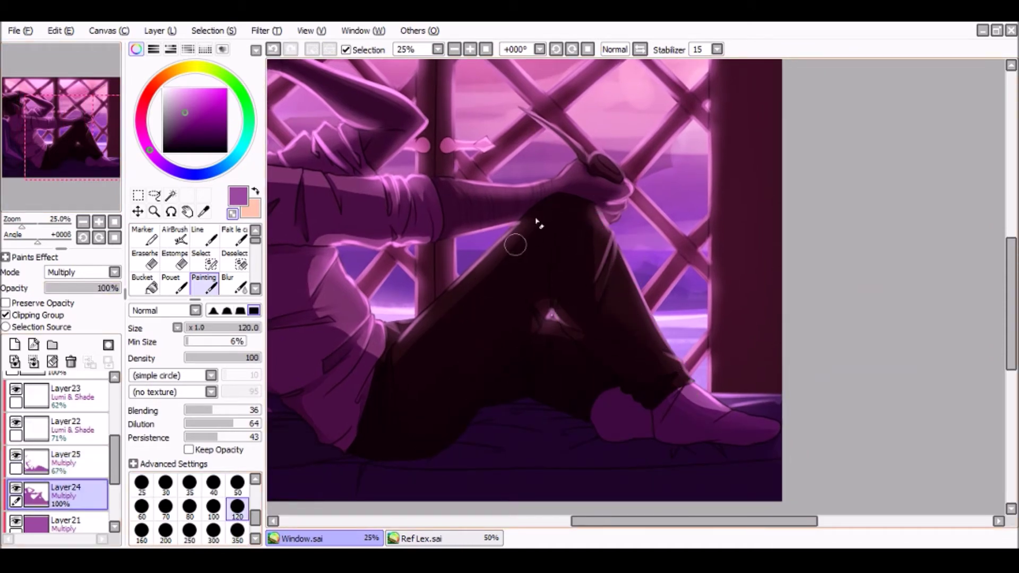
# Step: Undo the last stroke and set up the Blur brush at size 80 on the second shadow layer
pyautogui.click(234, 283)
pyautogui.hotkey('ctrl', 'z')
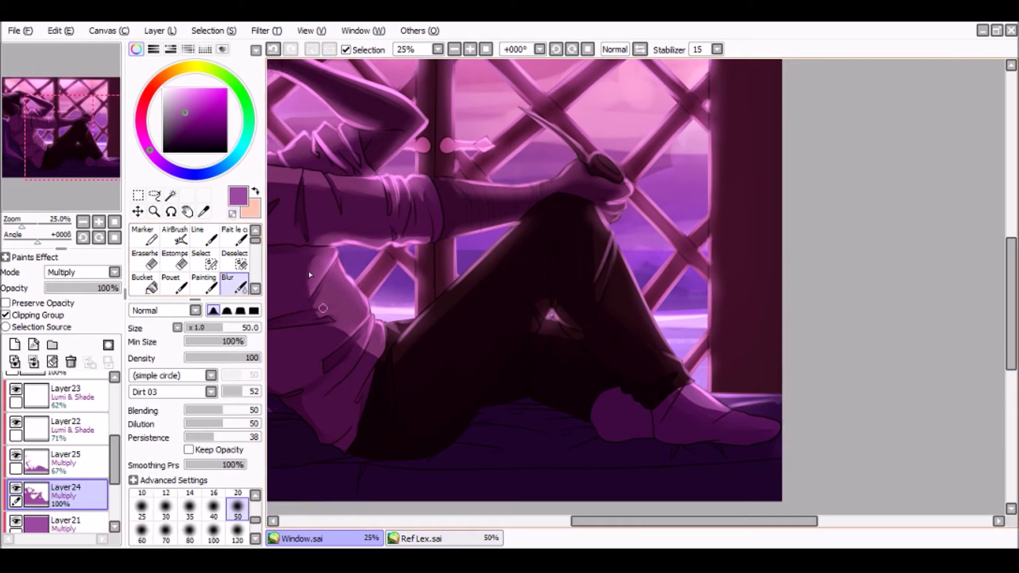
pyautogui.moveTo(377, 356); pyautogui.dragTo(533, 421)
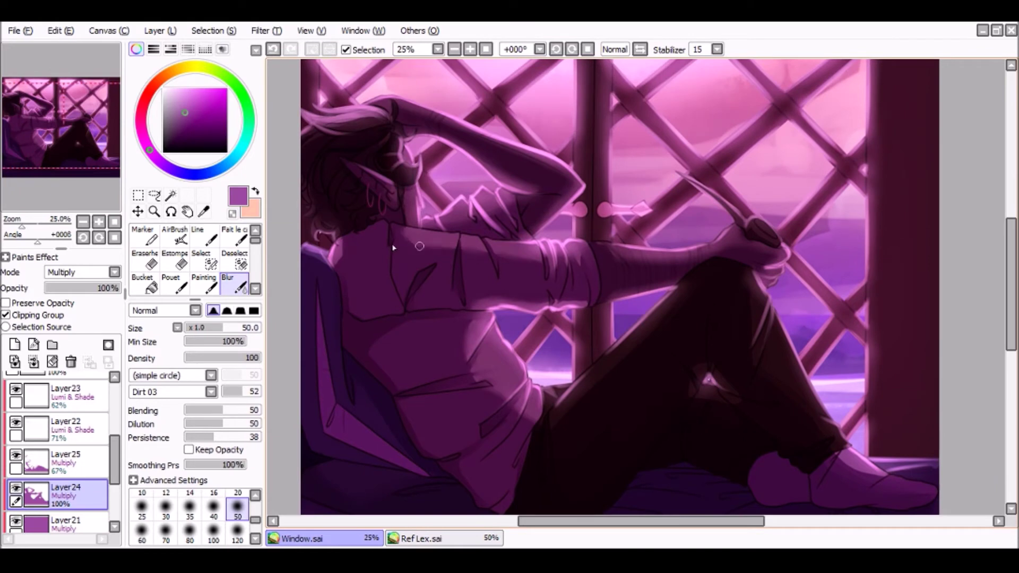
pyautogui.click(64, 471)
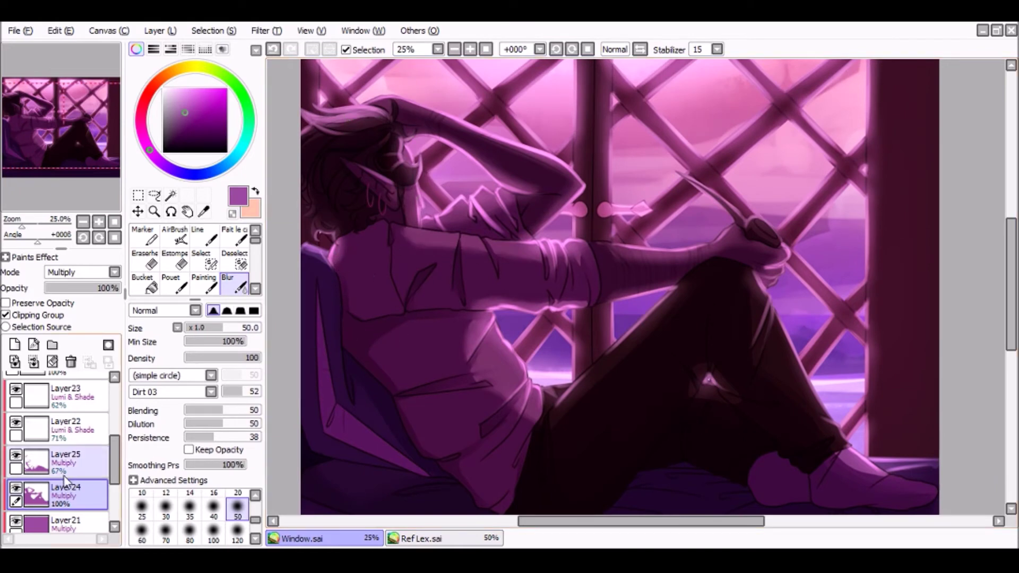
pyautogui.click(189, 532)
pyautogui.click(454, 49)
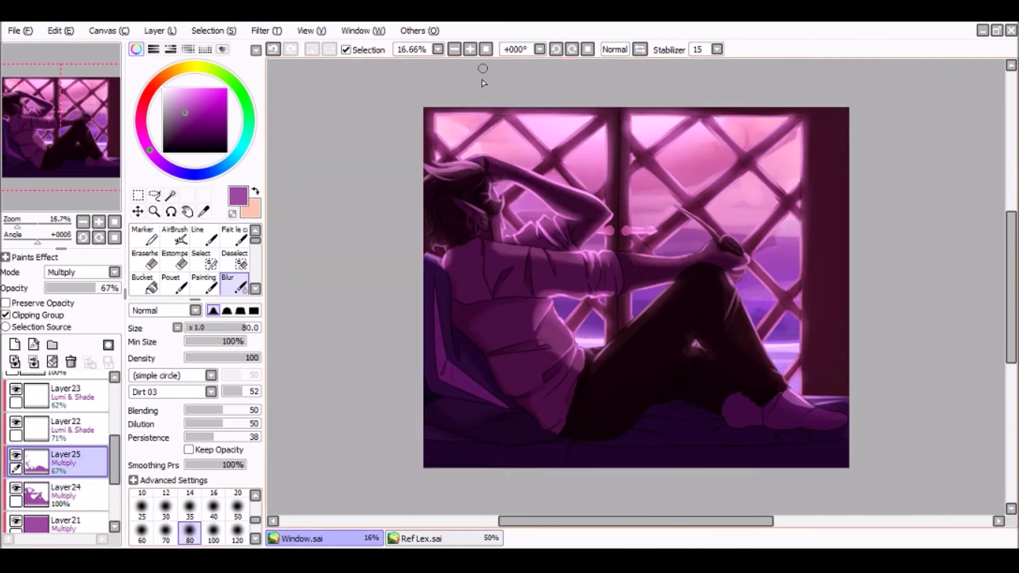
# Step: Add a clipped layer above the figure's Lumi & Shade layers and airbrush pale peach over the head and torso
pyautogui.click(66, 429)
pyautogui.click(66, 408)
pyautogui.click(15, 344)
pyautogui.click(21, 315)
pyautogui.click(255, 191)
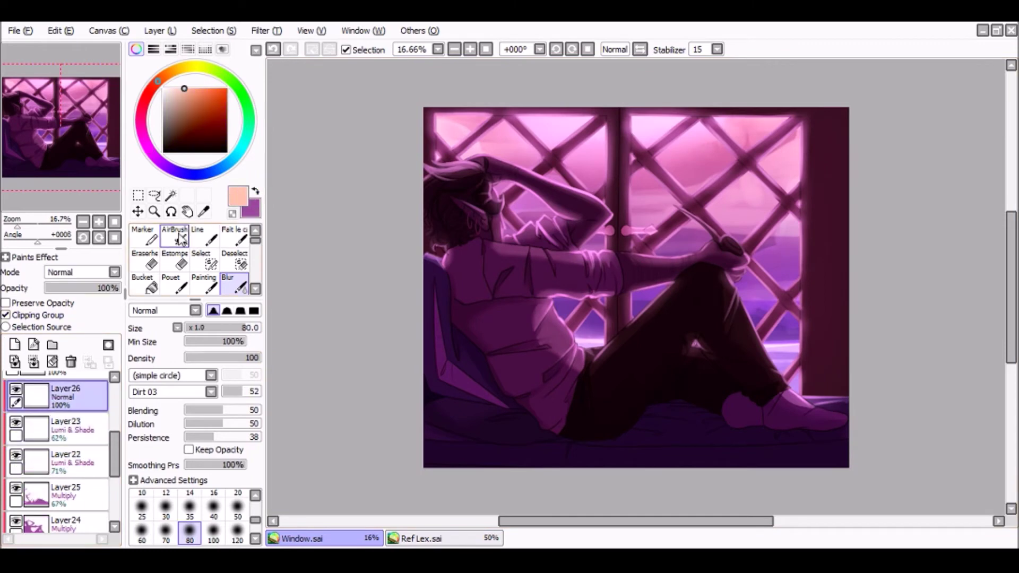
pyautogui.click(177, 236)
pyautogui.click(189, 530)
pyautogui.moveTo(477, 170)
pyautogui.mouseDown()
pyautogui.moveTo(616, 233)
pyautogui.moveTo(404, 159)
pyautogui.moveTo(785, 361)
pyautogui.moveTo(859, 416)
pyautogui.moveTo(735, 330)
pyautogui.moveTo(528, 306)
pyautogui.mouseUp()
# Step: Set the airbrushed peach layer to Overlay and lower its opacity
pyautogui.click(80, 272)
pyautogui.click(78, 322)
pyautogui.click(64, 288)
# Step: Add a new layer directly above the window lattice layer and fill it with pale peach
pyautogui.scroll(-5, 80, 467)
pyautogui.click(83, 483)
pyautogui.click(15, 345)
pyautogui.click(145, 283)
pyautogui.click(539, 215)
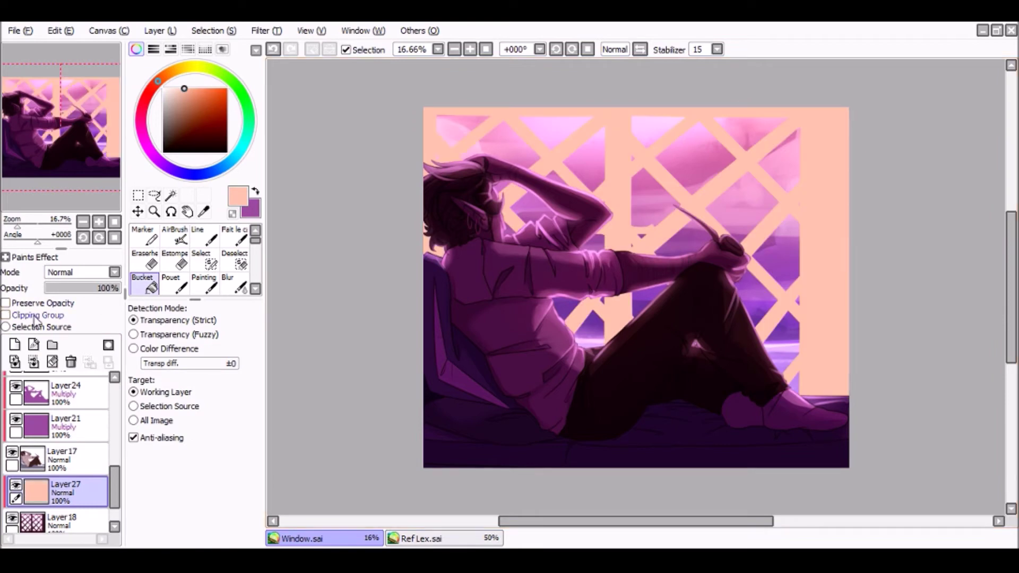
# Step: Turn the peach fill into an unclipped Overlay layer and move it above the figure's layers
pyautogui.click(33, 315)
pyautogui.click(79, 272)
pyautogui.click(77, 322)
pyautogui.scroll(5, 83, 451)
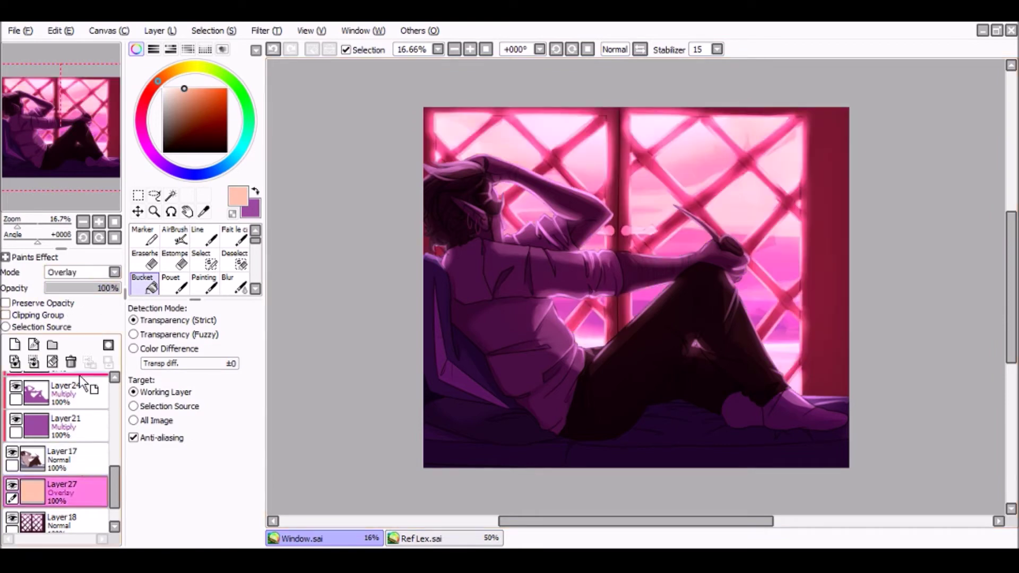
pyautogui.scroll(-1, 88, 523)
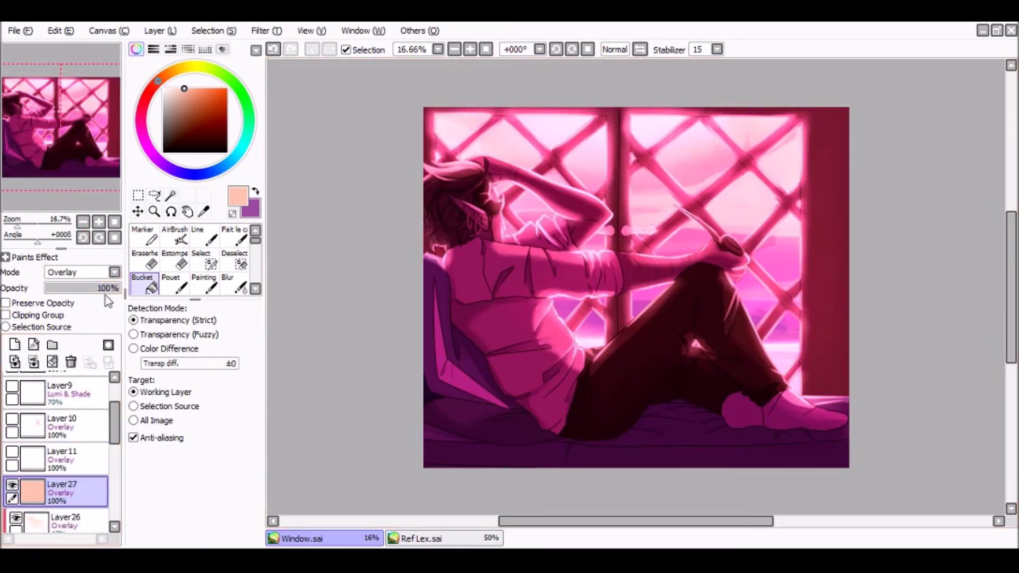
# Step: Lower the opacity of the peach Overlay fill layer to 31%
pyautogui.click(79, 288)
pyautogui.moveTo(78, 291); pyautogui.dragTo(69, 291)
# Step: Load a selection from the window lattice layer and fill it with purple on a new layer directly above the lattice
pyautogui.moveTo(113, 419); pyautogui.dragTo(112, 507)
pyautogui.keyDown('ctrl'); pyautogui.click(36, 489); pyautogui.keyUp('ctrl')
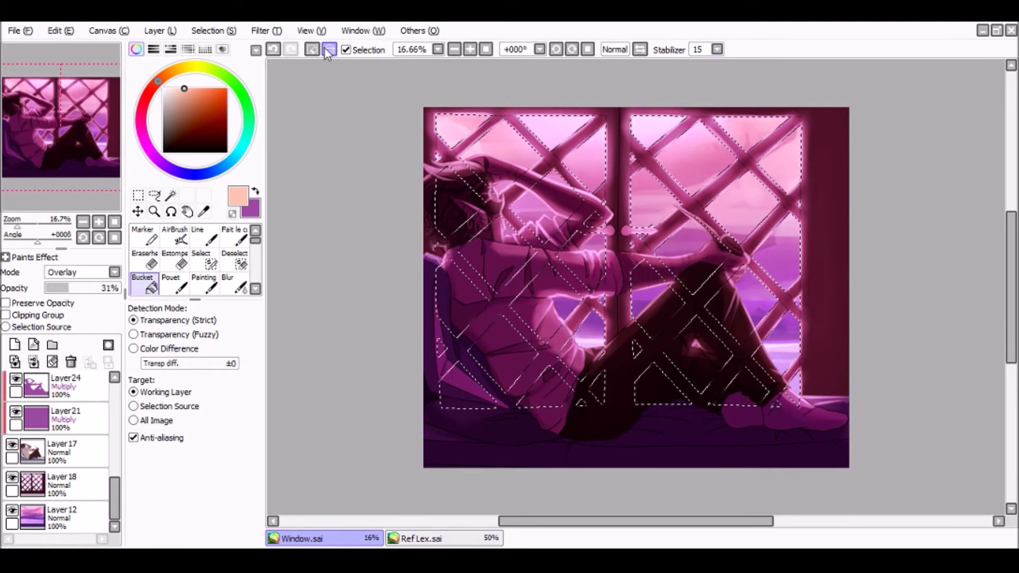
pyautogui.scroll(5, 689, 116)
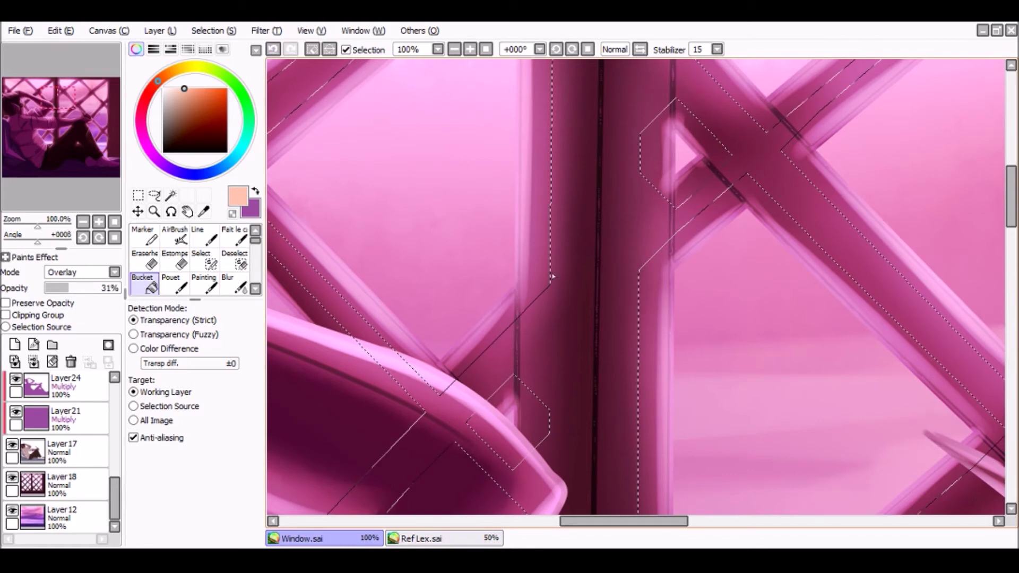
pyautogui.press('x')
pyautogui.click(63, 484)
pyautogui.click(16, 345)
pyautogui.click(598, 221)
# Step: Set the purple lattice layer to Multiply and clear the selection
pyautogui.click(81, 272)
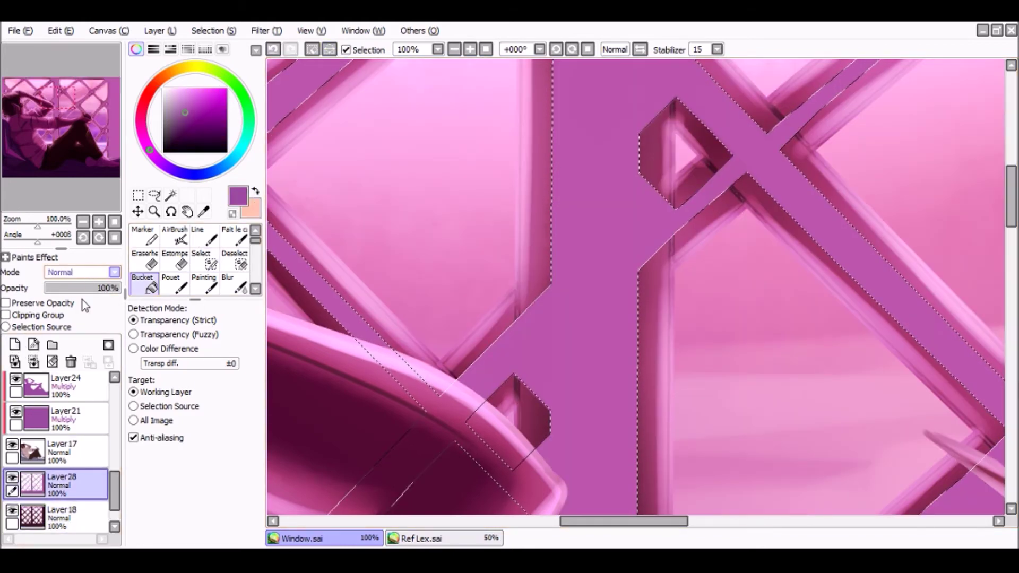
pyautogui.click(81, 300)
pyautogui.click(312, 49)
pyautogui.click(470, 48)
pyautogui.click(484, 49)
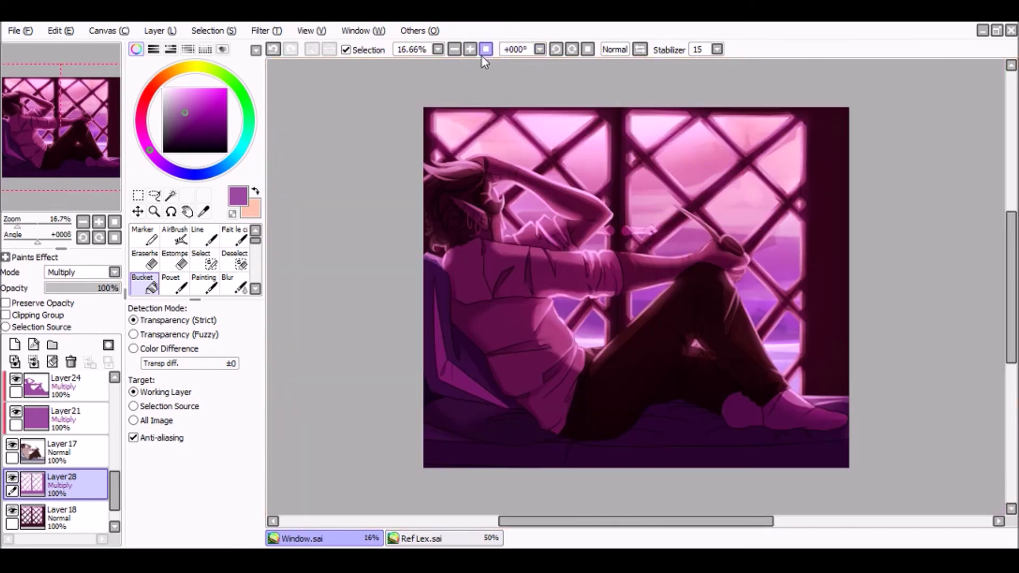
# Step: Soften the lattice shadow edges below the outstretched forearm with the Blur brush at size 50
pyautogui.click(470, 49)
pyautogui.click(470, 49)
pyautogui.click(470, 49)
pyautogui.click(233, 281)
pyautogui.press('[')
pyautogui.press('[')
pyautogui.press('[')
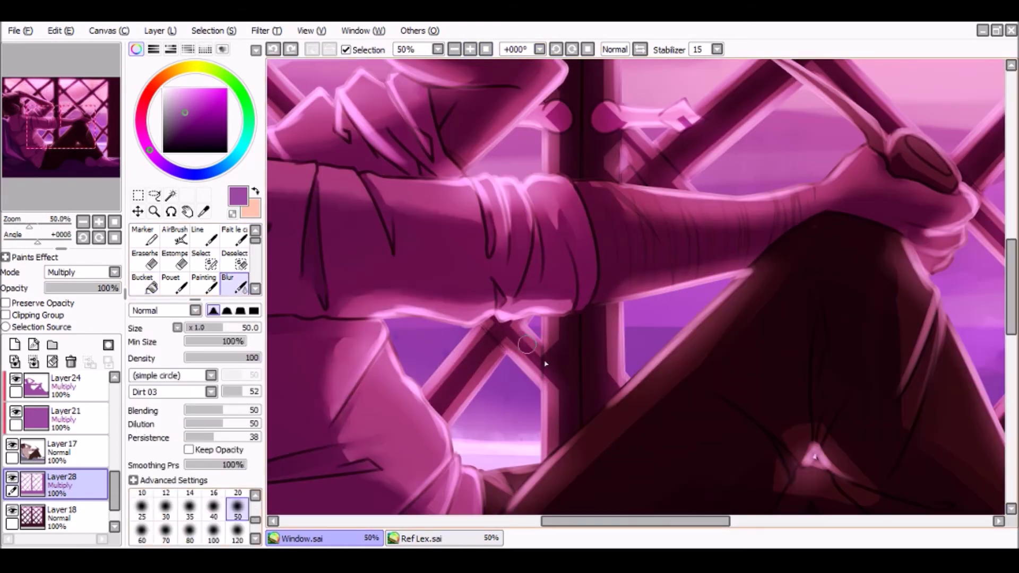
pyautogui.moveTo(488, 353); pyautogui.dragTo(428, 398)
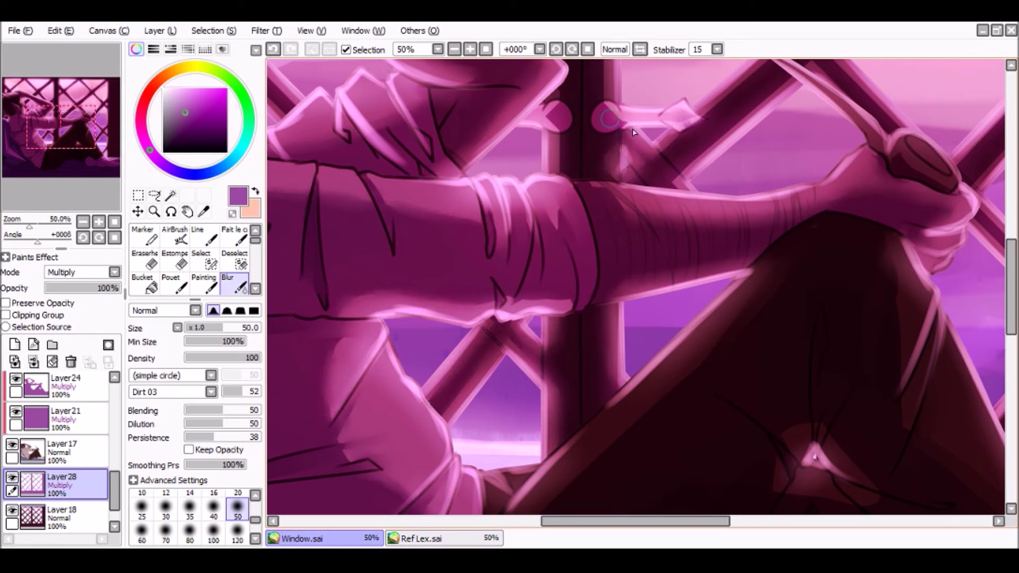
pyautogui.click(207, 237)
pyautogui.moveTo(618, 117); pyautogui.dragTo(682, 115)
pyautogui.hotkey('ctrl', 'z')
# Step: Blur the lattice shadow edges above the forearm and around the hand in the right-hand window
pyautogui.click(234, 283)
pyautogui.moveTo(679, 175); pyautogui.dragTo(752, 115)
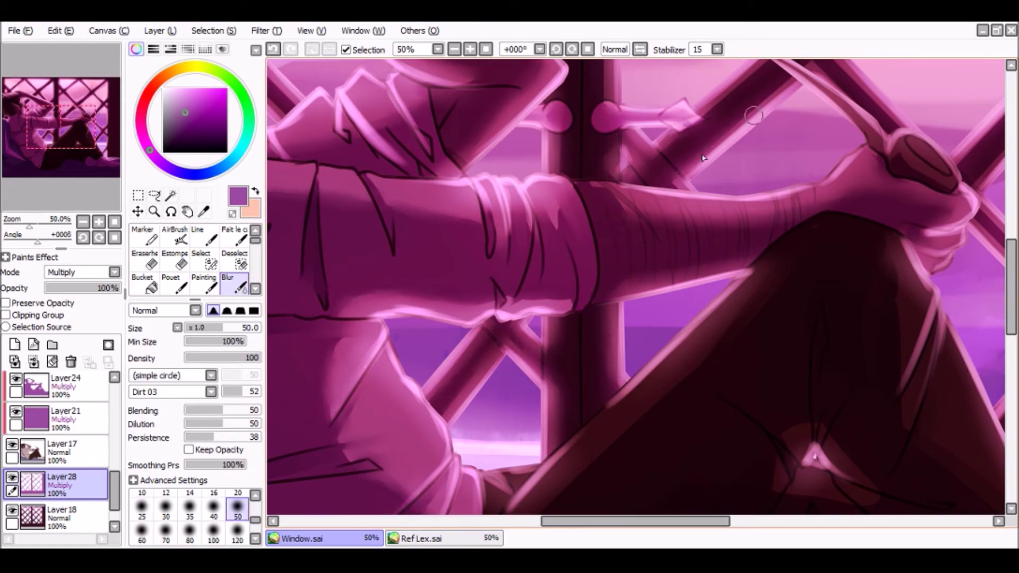
pyautogui.moveTo(58, 146); pyautogui.dragTo(82, 128)
pyautogui.moveTo(412, 109)
pyautogui.mouseDown()
pyautogui.moveTo(543, 238)
pyautogui.moveTo(453, 111)
pyautogui.moveTo(552, 210)
pyautogui.mouseUp()
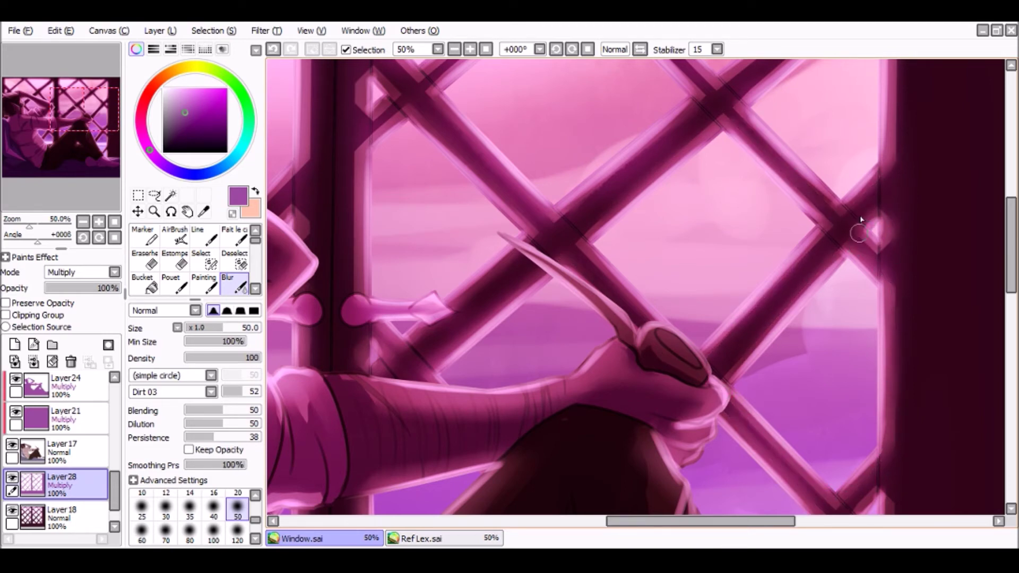
# Step: Blur the shadow edges on the upper lattice bars and frame of the right-hand window
pyautogui.click(86, 89)
pyautogui.moveTo(371, 290)
pyautogui.mouseDown()
pyautogui.moveTo(325, 220)
pyautogui.moveTo(397, 165)
pyautogui.mouseUp()
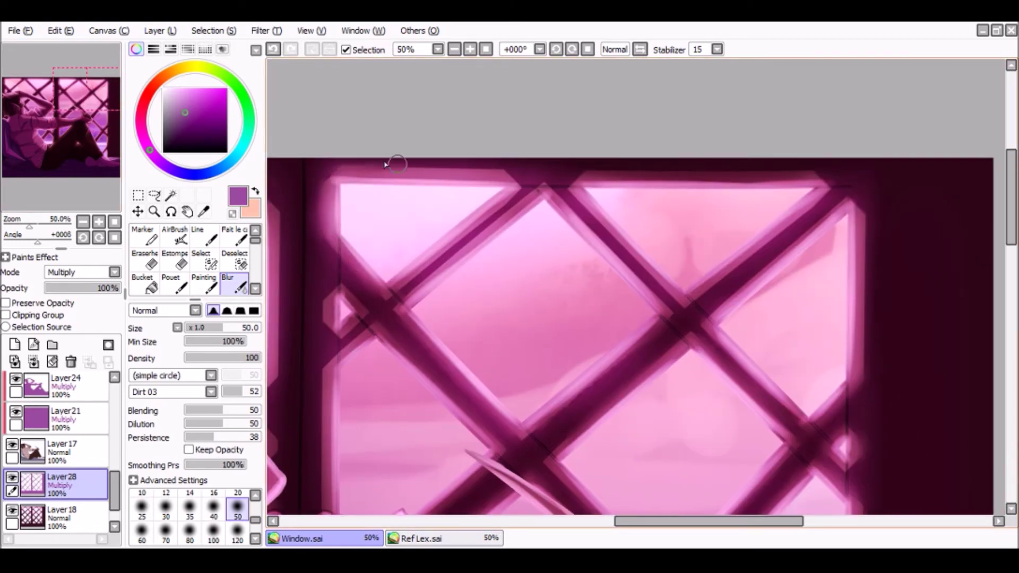
pyautogui.moveTo(430, 249)
pyautogui.mouseDown()
pyautogui.moveTo(531, 175)
pyautogui.moveTo(643, 263)
pyautogui.mouseUp()
pyautogui.moveTo(832, 186); pyautogui.dragTo(799, 234)
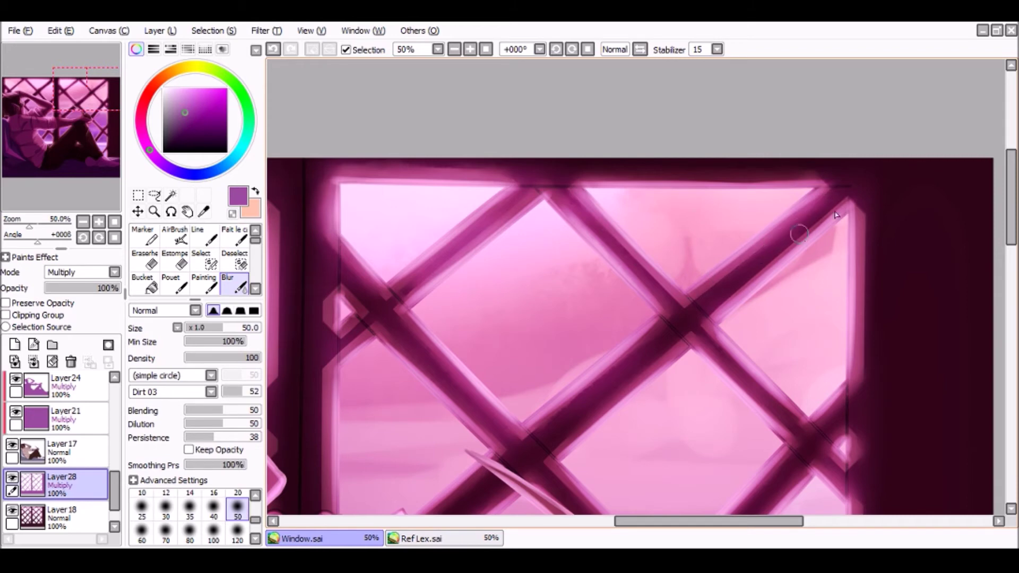
pyautogui.moveTo(846, 199); pyautogui.dragTo(861, 323)
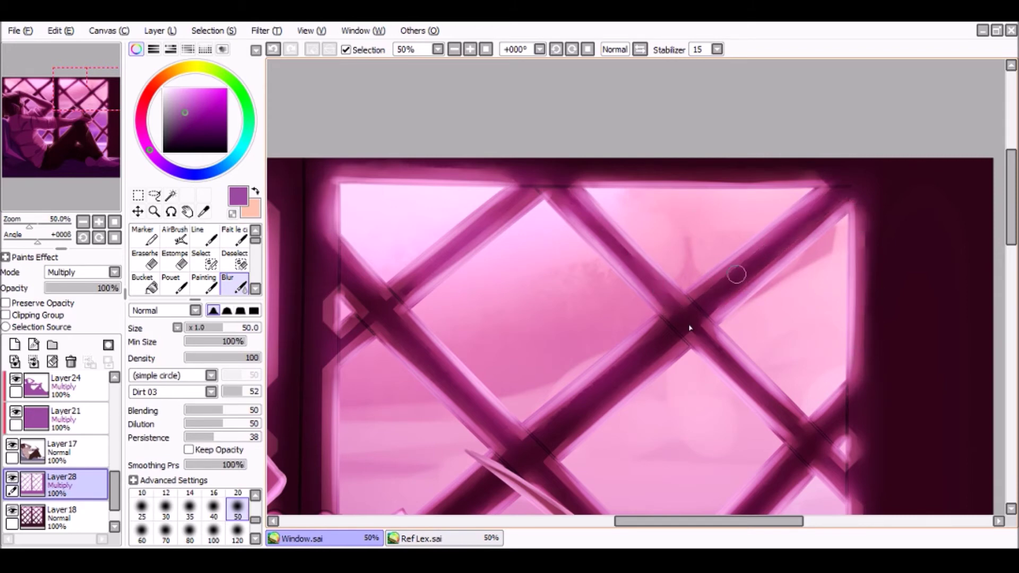
pyautogui.moveTo(372, 329)
pyautogui.mouseDown()
pyautogui.moveTo(321, 431)
pyautogui.moveTo(322, 485)
pyautogui.mouseUp()
pyautogui.moveTo(281, 248); pyautogui.dragTo(281, 374)
# Step: Blur the shadow edges on the lattice bars of the left-hand window above the raised arm
pyautogui.moveTo(80, 108); pyautogui.dragTo(43, 107)
pyautogui.moveTo(679, 179)
pyautogui.mouseDown()
pyautogui.moveTo(411, 194)
pyautogui.moveTo(555, 297)
pyautogui.moveTo(624, 254)
pyautogui.mouseUp()
pyautogui.moveTo(556, 348); pyautogui.dragTo(618, 414)
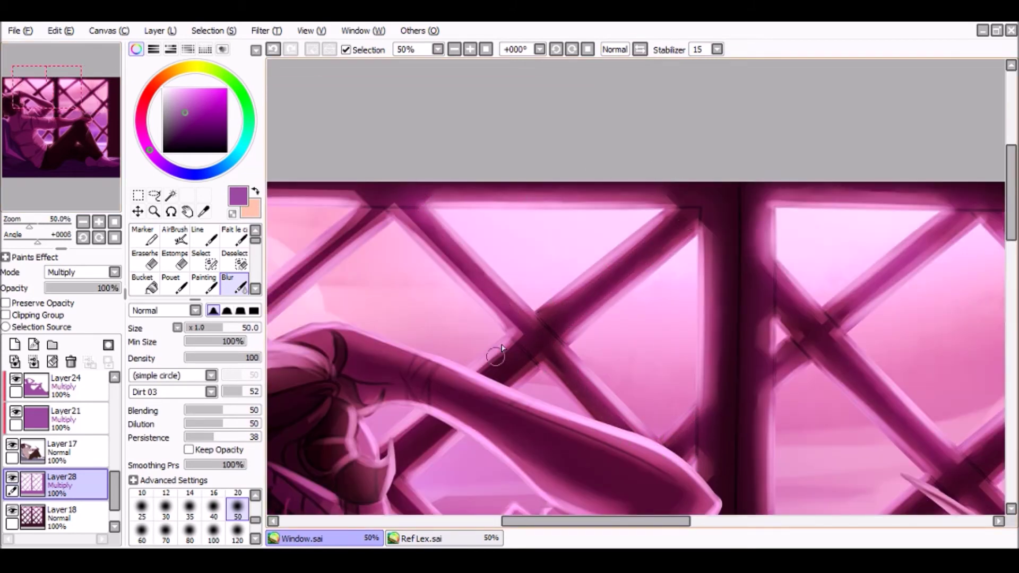
pyautogui.moveTo(428, 238)
pyautogui.mouseDown()
pyautogui.moveTo(390, 212)
pyautogui.moveTo(534, 186)
pyautogui.mouseUp()
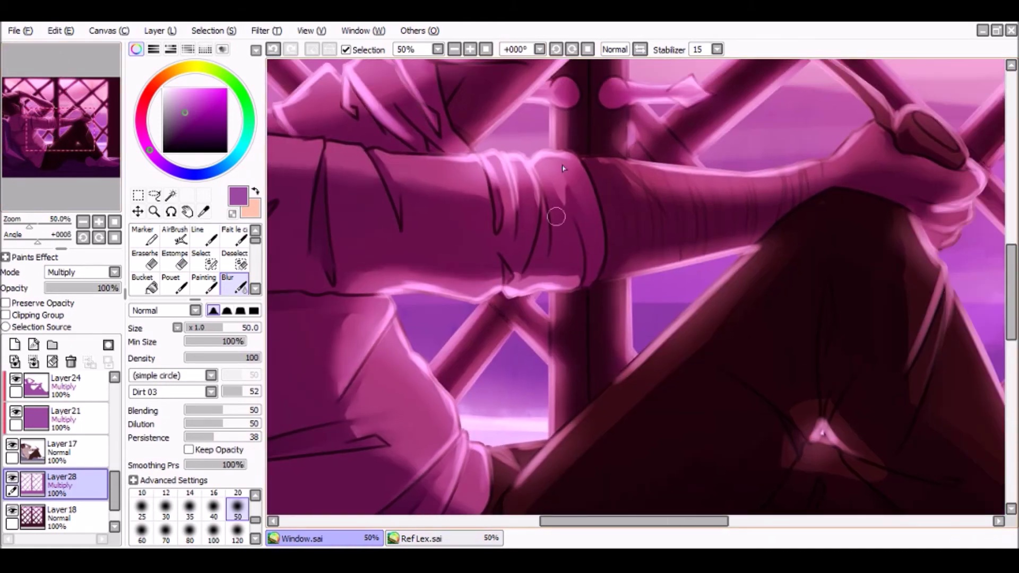
# Step: Blur the lattice shadow edges in the lower corner of the right-hand window beside the shin
pyautogui.click(485, 49)
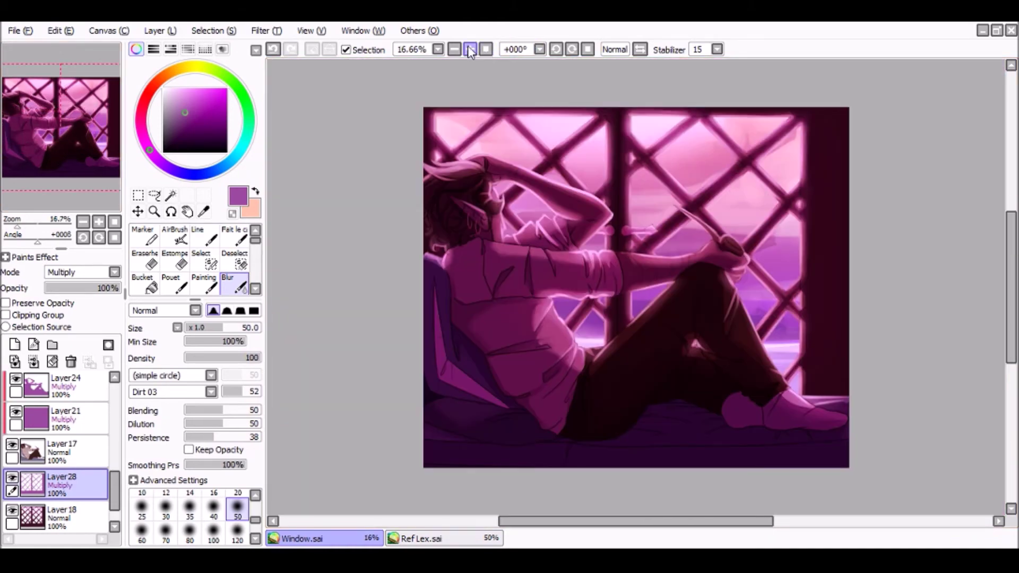
pyautogui.click(470, 50)
pyautogui.click(470, 50)
pyautogui.click(470, 49)
pyautogui.moveTo(108, 133); pyautogui.dragTo(114, 136)
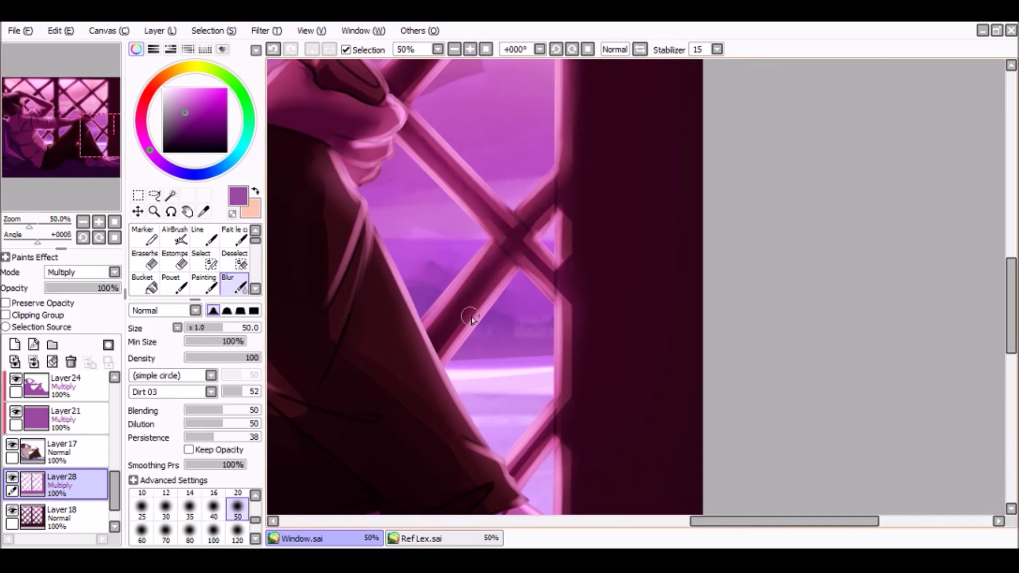
pyautogui.moveTo(545, 287); pyautogui.dragTo(581, 362)
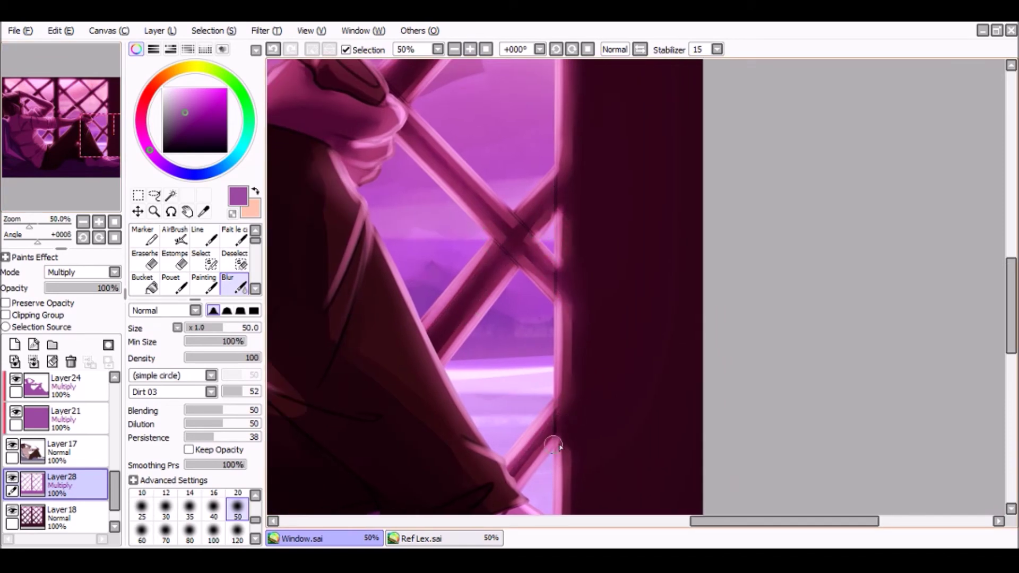
pyautogui.moveTo(90, 118); pyautogui.dragTo(89, 142)
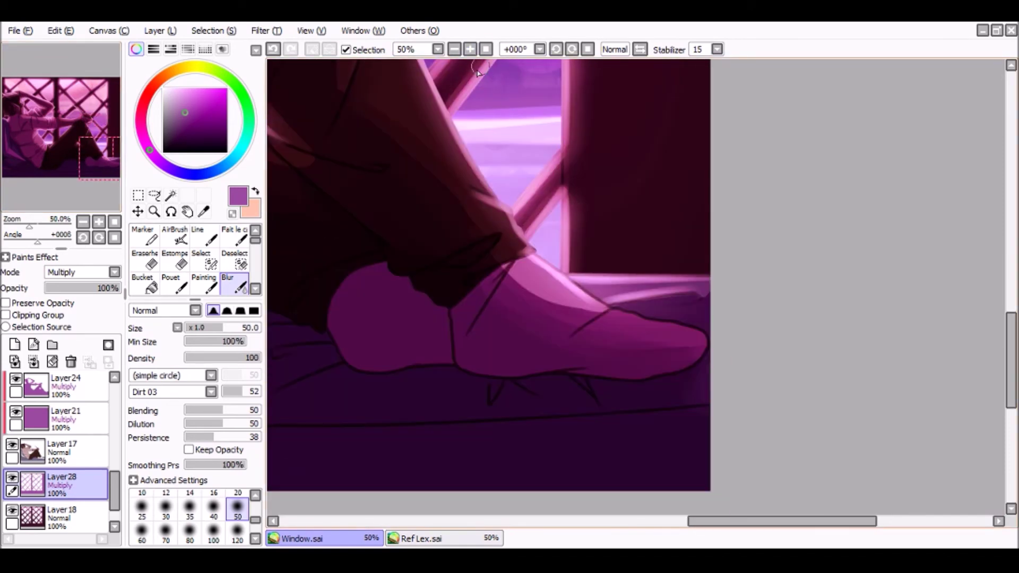
# Step: Compare the view with and without the lattice's Multiply shadow layer, and lower that layer's opacity
pyautogui.click(486, 50)
pyautogui.click(12, 477)
pyautogui.click(12, 477)
pyautogui.click(96, 288)
pyautogui.moveTo(96, 287); pyautogui.dragTo(102, 288)
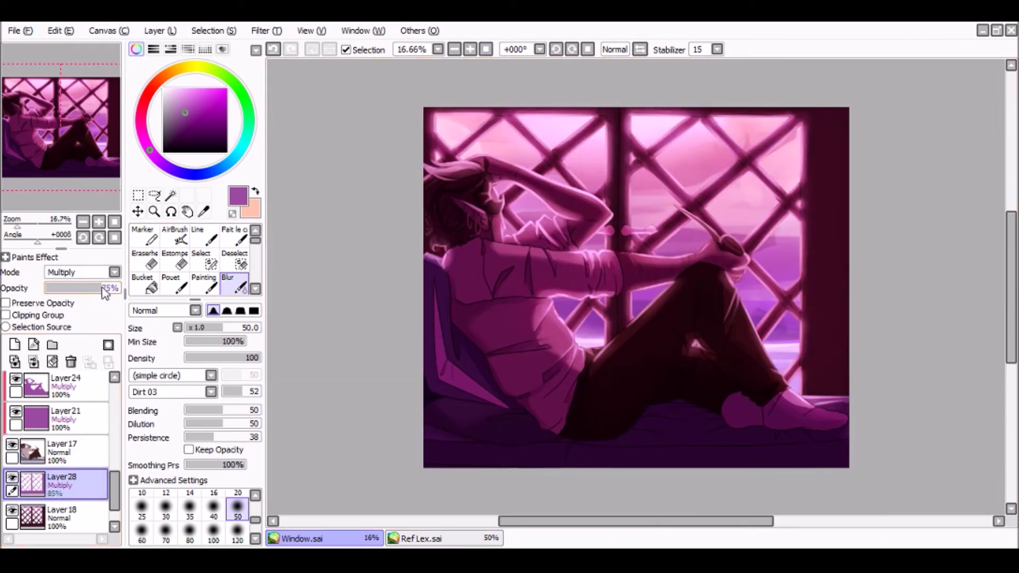
# Step: Merge the Multiply shadow into the lattice layer and merge the lattice down into the sky layer, Layer12
pyautogui.click(12, 511)
pyautogui.click(12, 511)
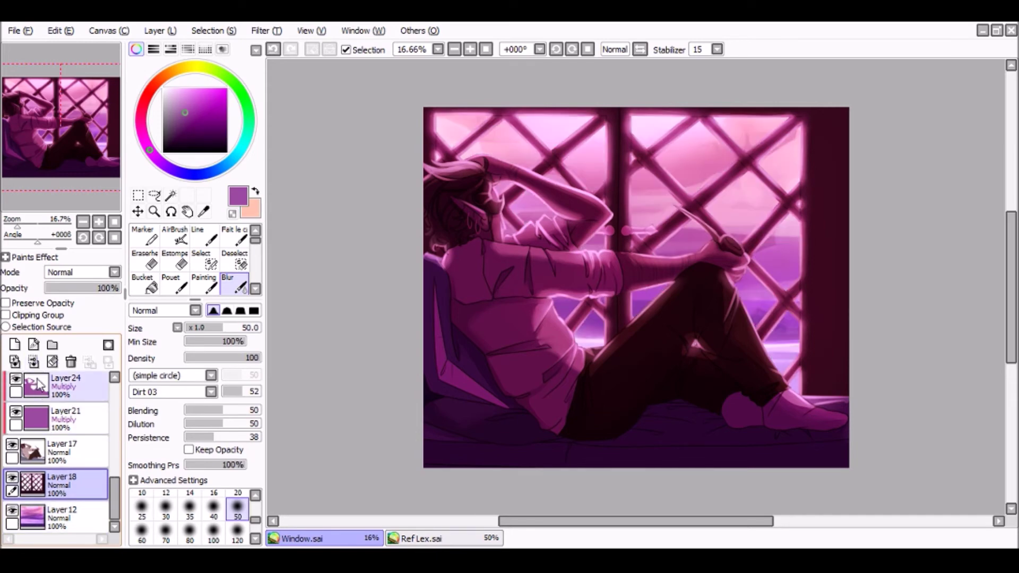
pyautogui.moveTo(118, 502); pyautogui.dragTo(116, 492)
pyautogui.click(33, 469)
pyautogui.click(15, 471)
pyautogui.click(16, 471)
# Step: Merge the figure's Multiply layer Layer24 down into Layer21
pyautogui.click(38, 411)
pyautogui.click(33, 362)
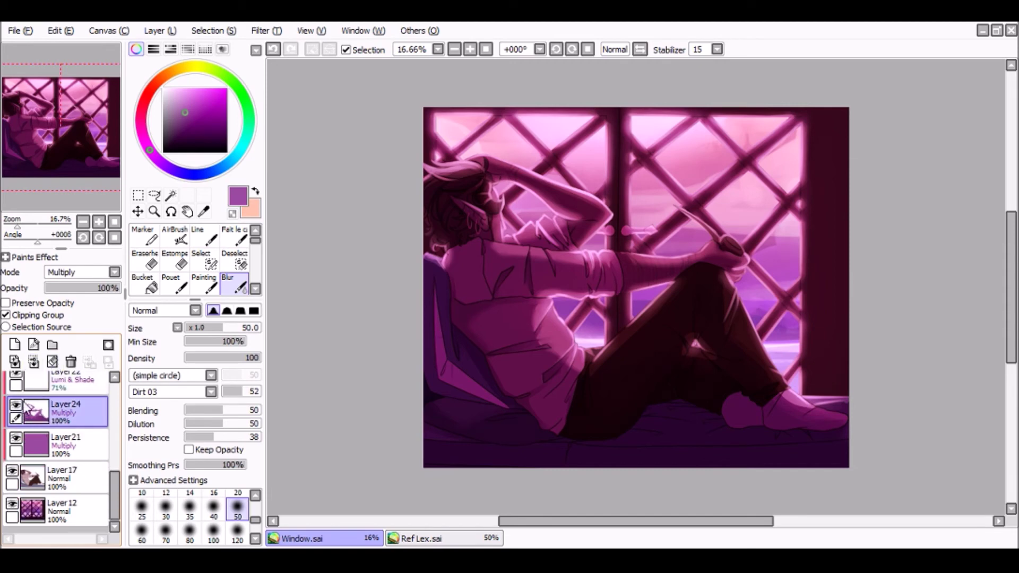
pyautogui.click(33, 361)
# Step: Lower the opacity of the figure's Lumi & Shade layers to 64% for Layer22 and 56% for Layer23
pyautogui.scroll(3, 115, 485)
pyautogui.click(85, 461)
pyautogui.moveTo(100, 290); pyautogui.dragTo(96, 295)
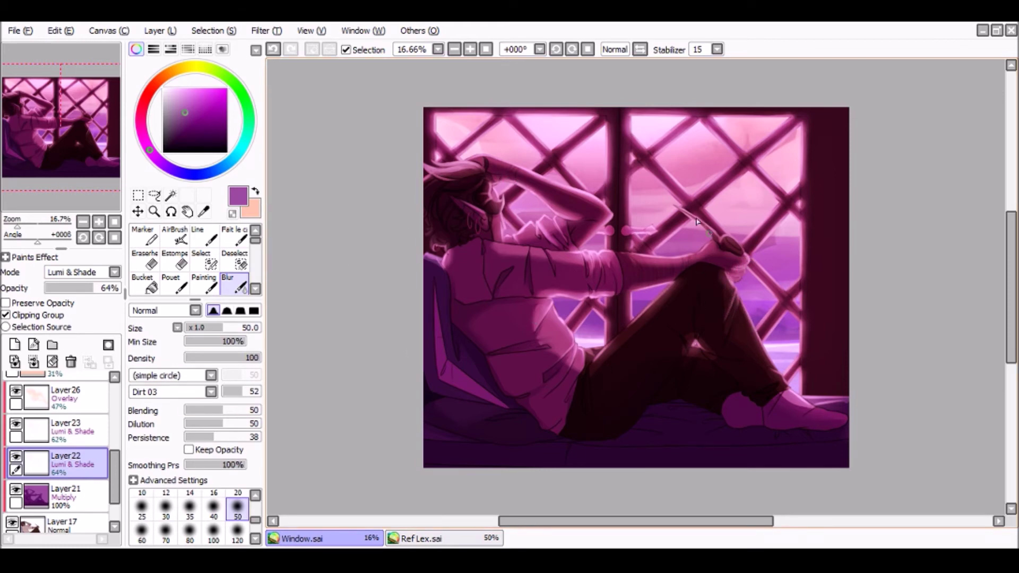
pyautogui.click(470, 50)
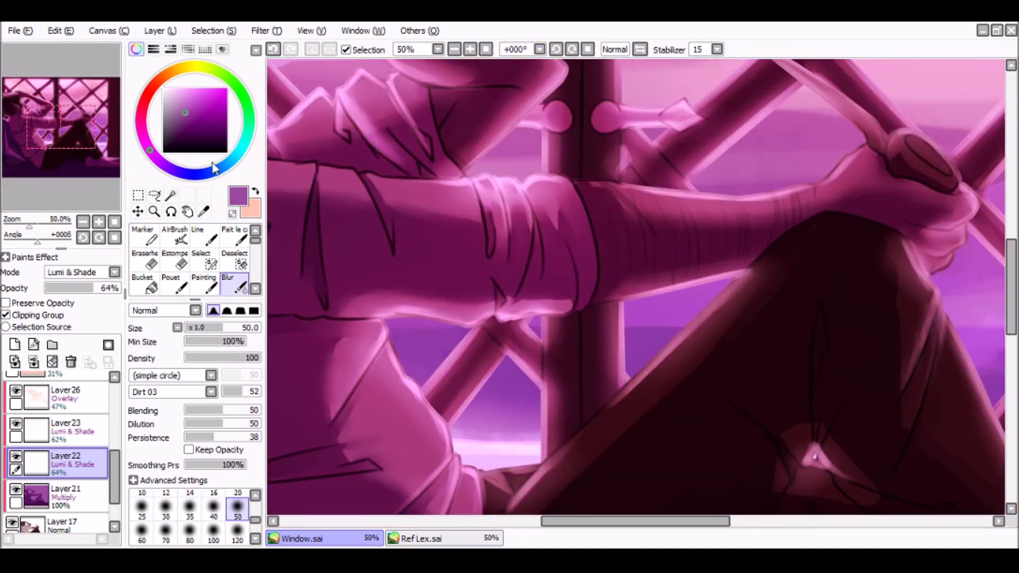
pyautogui.click(21, 430)
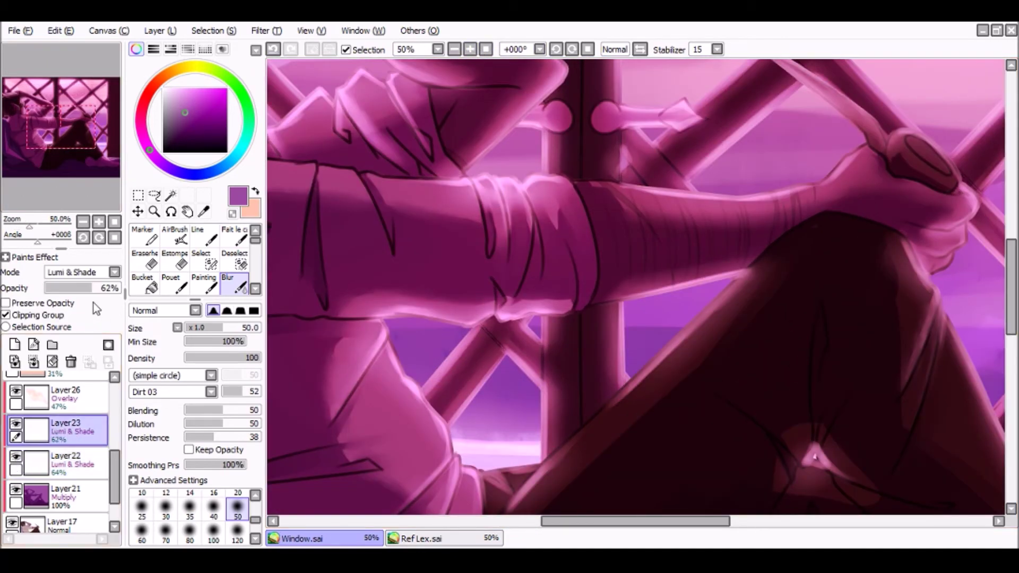
pyautogui.click(486, 49)
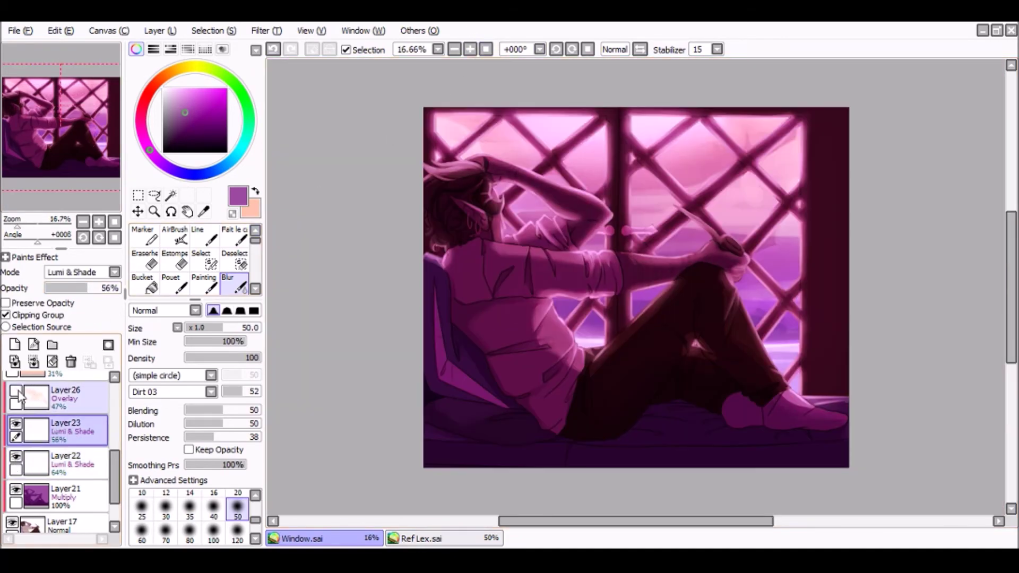
# Step: Lower the peach Overlay fill layer, Layer27, to 17% opacity and compare the picture with and without it
pyautogui.scroll(2, 115, 448)
pyautogui.click(12, 426)
pyautogui.click(11, 426)
pyautogui.click(74, 433)
pyautogui.moveTo(68, 288); pyautogui.dragTo(59, 295)
pyautogui.click(14, 427)
pyautogui.click(14, 426)
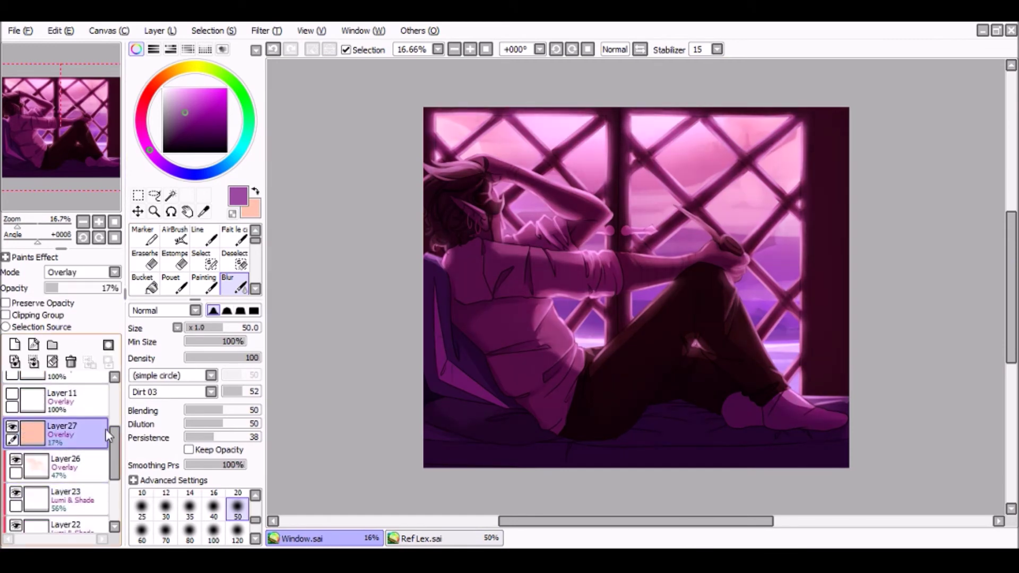
# Step: Merge the clipped Multiply, Lumi & Shade and Overlay layers down into the figure layer, Layer17
pyautogui.moveTo(112, 460); pyautogui.dragTo(111, 503)
pyautogui.click(69, 455)
pyautogui.click(34, 361)
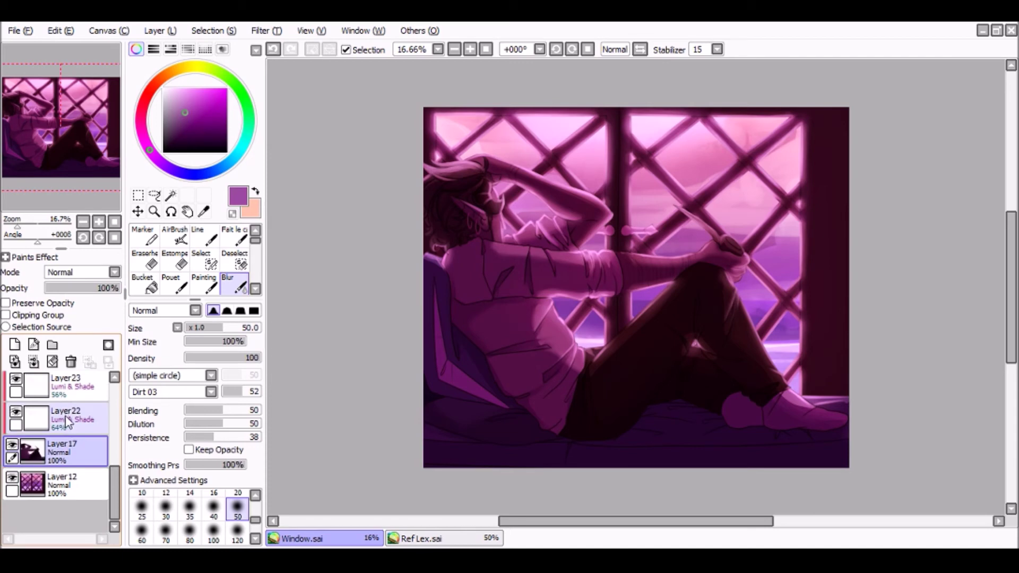
pyautogui.click(66, 419)
pyautogui.click(33, 362)
pyautogui.click(59, 387)
pyautogui.click(34, 362)
pyautogui.click(85, 437)
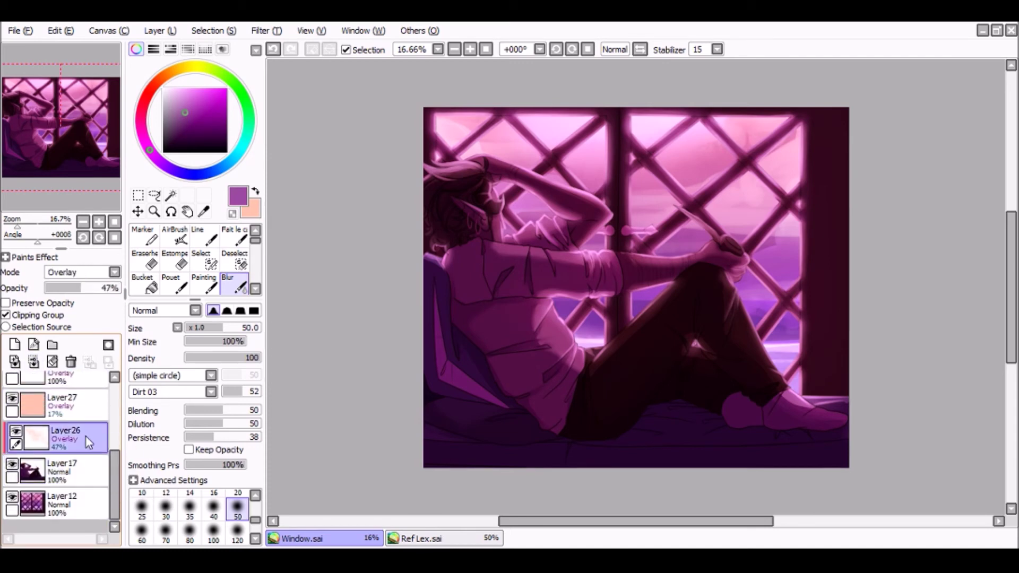
pyautogui.click(34, 361)
# Step: Airbrush dark purple over the cushions and seat on a new layer clipped to the figure, and set it to Overlay
pyautogui.click(14, 344)
pyautogui.click(18, 315)
pyautogui.click(174, 236)
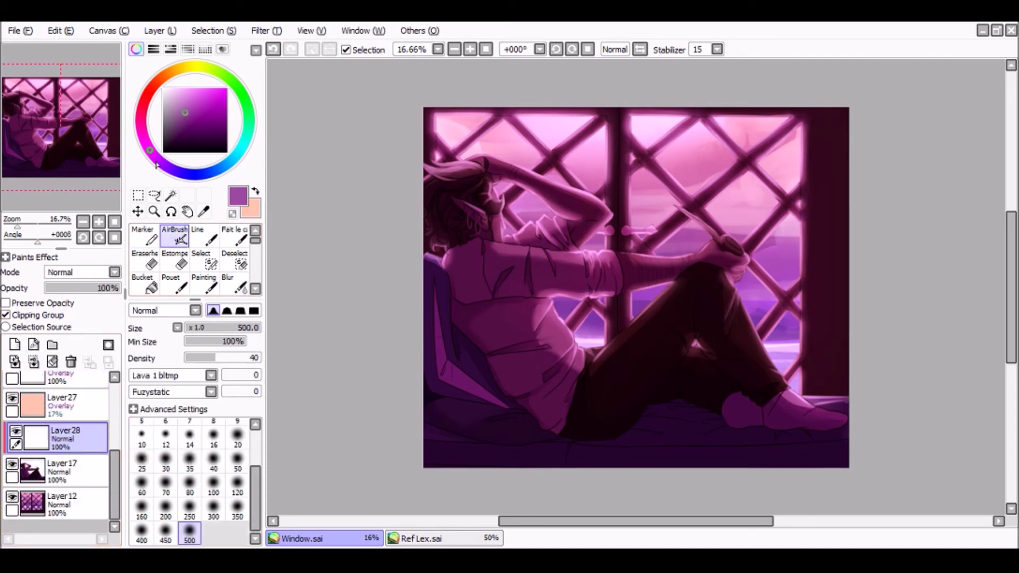
pyautogui.click(169, 167)
pyautogui.click(186, 121)
pyautogui.moveTo(456, 329)
pyautogui.mouseDown()
pyautogui.moveTo(598, 455)
pyautogui.moveTo(598, 432)
pyautogui.moveTo(830, 447)
pyautogui.moveTo(657, 466)
pyautogui.moveTo(461, 336)
pyautogui.moveTo(491, 402)
pyautogui.mouseUp()
pyautogui.scroll(-3, 78, 271)
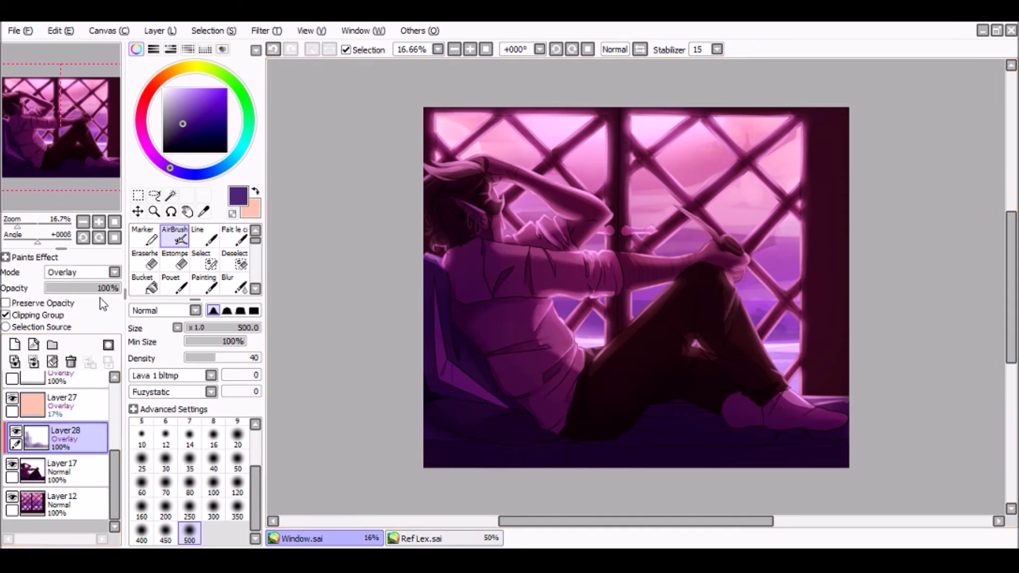
# Step: Add pale peach to the clipped Overlay layer, lower its opacity and merge it into the figure layer
pyautogui.click(256, 192)
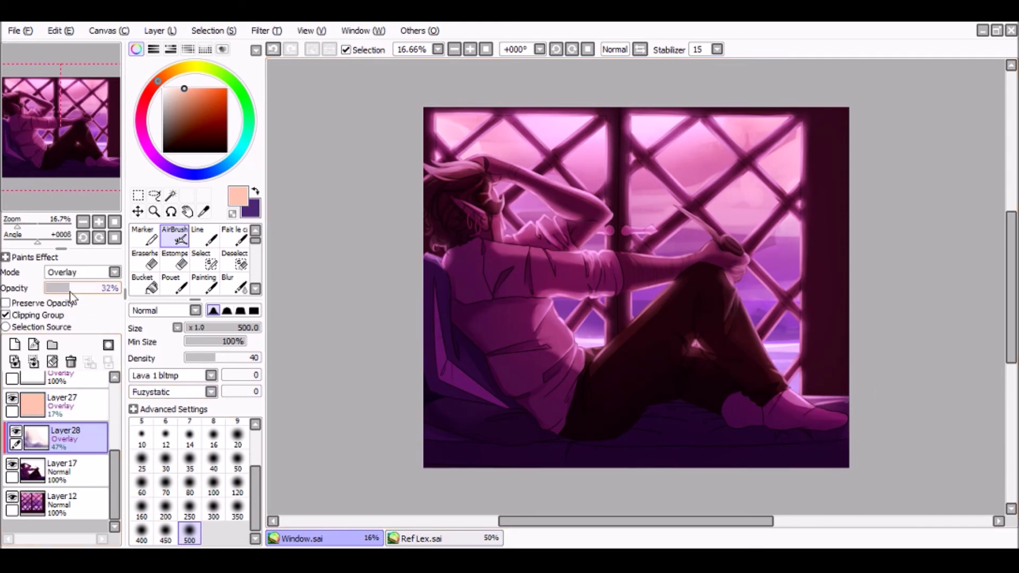
pyautogui.click(33, 362)
# Step: Add a new layer above the window background and airbrush pale peach across both windows
pyautogui.click(33, 467)
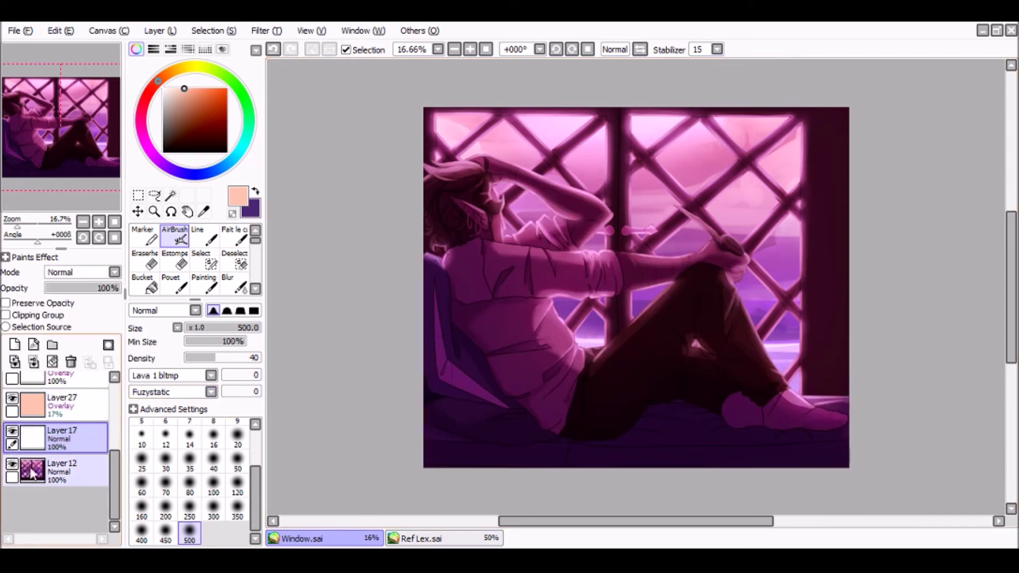
pyautogui.click(15, 346)
pyautogui.moveTo(805, 229)
pyautogui.mouseDown()
pyautogui.moveTo(809, 352)
pyautogui.moveTo(819, 89)
pyautogui.moveTo(802, 388)
pyautogui.moveTo(777, 318)
pyautogui.mouseUp()
pyautogui.moveTo(791, 120)
pyautogui.mouseDown()
pyautogui.moveTo(621, 328)
pyautogui.moveTo(587, 318)
pyautogui.mouseUp()
pyautogui.moveTo(602, 120)
pyautogui.mouseDown()
pyautogui.moveTo(457, 116)
pyautogui.moveTo(436, 136)
pyautogui.mouseUp()
# Step: Set the peach window glow layer to Overlay at 58% opacity
pyautogui.click(88, 274)
pyautogui.click(69, 319)
pyautogui.moveTo(84, 289); pyautogui.dragTo(76, 290)
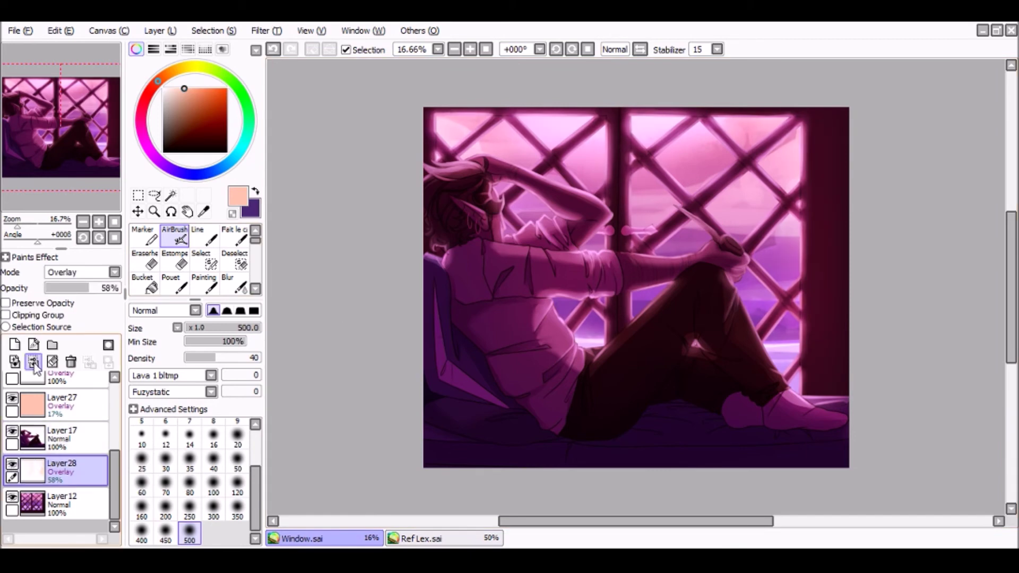
# Step: Show the hidden Overlay layer Layer11 and soften its glow along the window frame with the Blur brush at size 120
pyautogui.scroll(3, 115, 480)
pyautogui.click(52, 450)
pyautogui.click(13, 433)
pyautogui.click(13, 433)
pyautogui.click(13, 433)
pyautogui.click(237, 287)
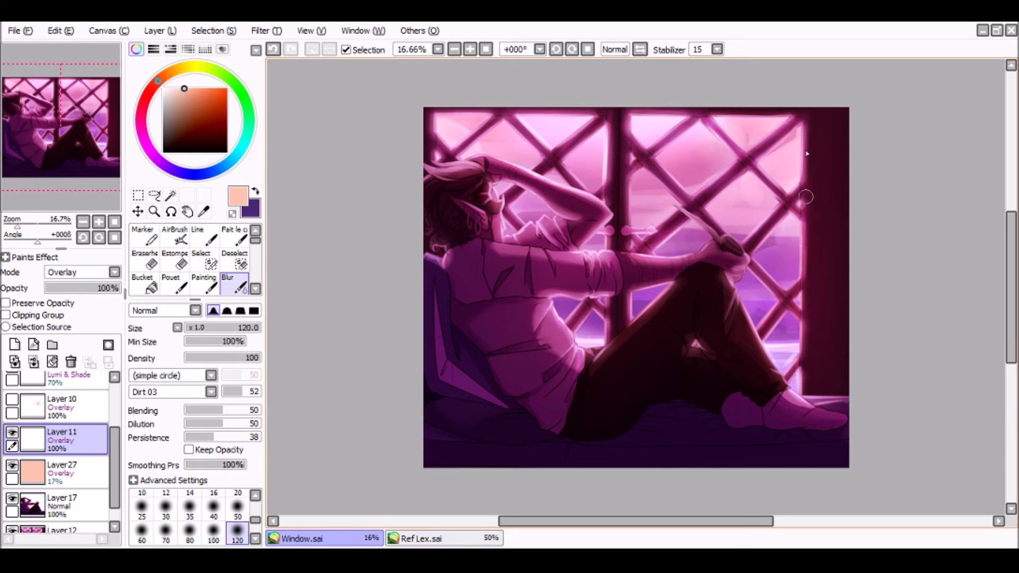
pyautogui.click(12, 432)
pyautogui.click(12, 432)
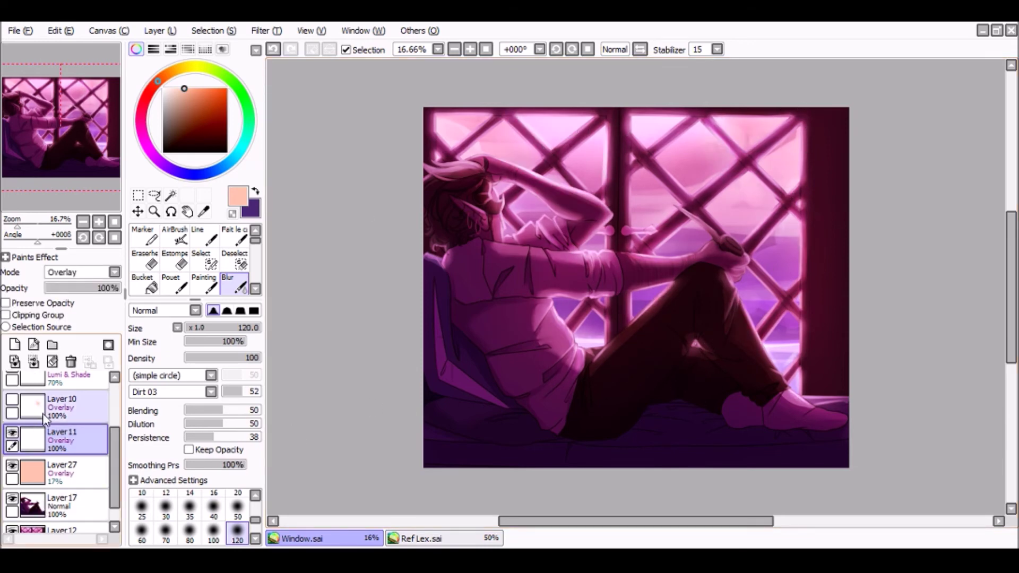
# Step: Show the hidden Overlay layer Layer10 and the Lumi & Shade layer Layer9 over the hand
pyautogui.click(12, 402)
pyautogui.scroll(1, 13, 408)
pyautogui.click(12, 410)
pyautogui.click(11, 404)
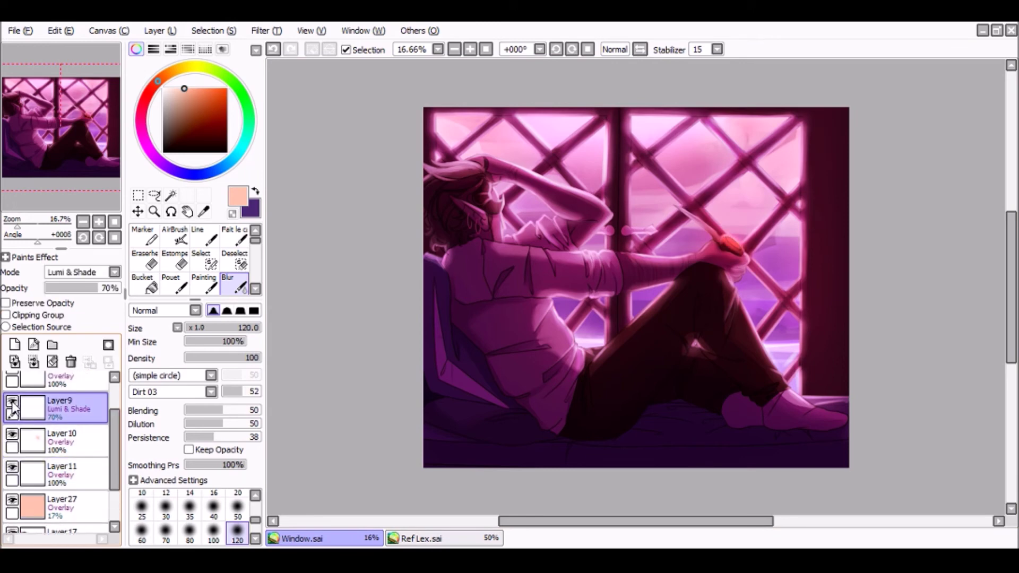
# Step: Set Layer9 to Luminosity mode and show the hidden Overlay smoke layer Layer4
pyautogui.moveTo(113, 427); pyautogui.dragTo(112, 417)
pyautogui.click(88, 274)
pyautogui.click(84, 319)
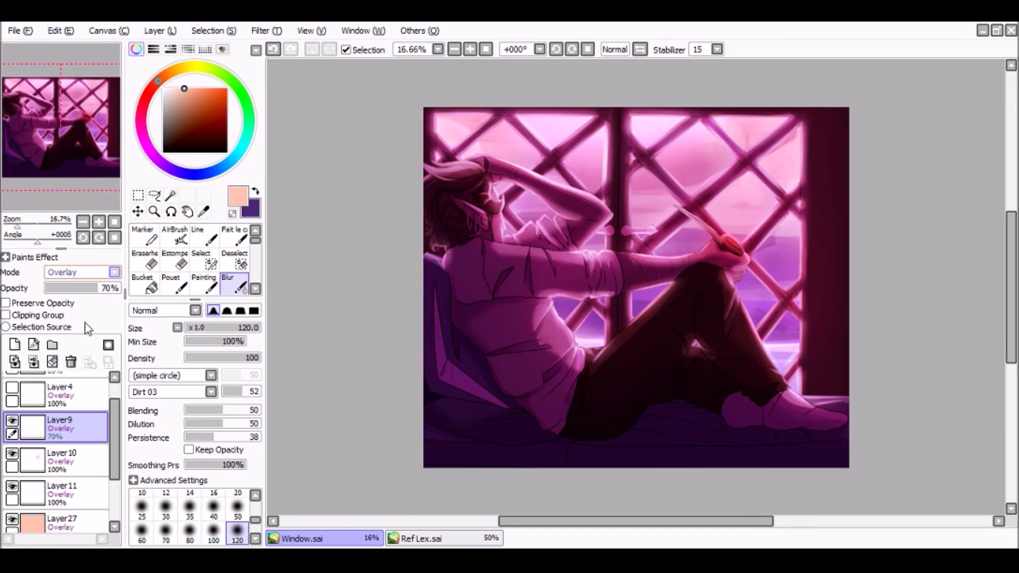
pyautogui.scroll(-1, 89, 322)
pyautogui.click(13, 388)
pyautogui.scroll(1, 19, 392)
pyautogui.click(17, 419)
# Step: Try painting a second white smoke wisp beside the pipe on a new top layer with the Painting brush at size 70
pyautogui.click(470, 49)
pyautogui.click(470, 49)
pyautogui.click(469, 49)
pyautogui.moveTo(40, 138)
pyautogui.mouseDown()
pyautogui.moveTo(40, 126)
pyautogui.moveTo(69, 112)
pyautogui.moveTo(22, 127)
pyautogui.moveTo(32, 124)
pyautogui.mouseUp()
pyautogui.click(204, 285)
pyautogui.click(64, 387)
pyautogui.click(71, 360)
pyautogui.click(15, 345)
pyautogui.moveTo(69, 105); pyautogui.dragTo(72, 105)
pyautogui.click(163, 88)
pyautogui.click(166, 508)
pyautogui.moveTo(803, 390); pyautogui.dragTo(843, 351)
pyautogui.hotkey('ctrl', 'z')
pyautogui.hotkey('ctrl', 'z')
pyautogui.moveTo(866, 422)
pyautogui.mouseDown()
pyautogui.moveTo(856, 338)
pyautogui.moveTo(879, 325)
pyautogui.moveTo(888, 399)
pyautogui.moveTo(872, 413)
pyautogui.moveTo(858, 402)
pyautogui.moveTo(864, 374)
pyautogui.moveTo(877, 380)
pyautogui.moveTo(896, 293)
pyautogui.moveTo(901, 318)
pyautogui.moveTo(906, 300)
pyautogui.moveTo(885, 243)
pyautogui.mouseUp()
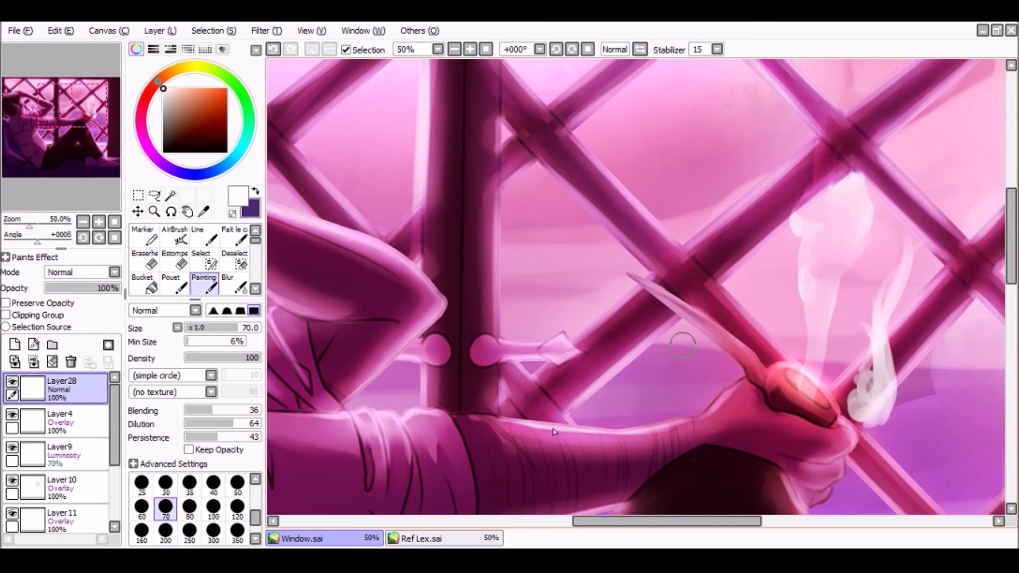
# Step: Rework the extra smoke wisp with the Painting brush at size 100 and delete its layer
pyautogui.click(212, 508)
pyautogui.moveTo(874, 398); pyautogui.dragTo(908, 171)
pyautogui.moveTo(917, 217); pyautogui.dragTo(657, 169)
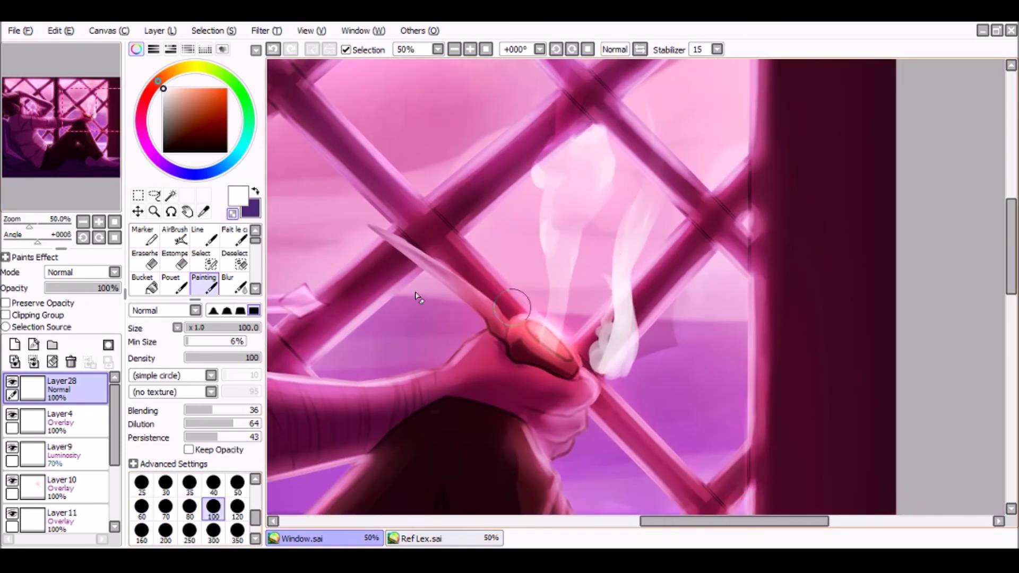
pyautogui.moveTo(573, 371)
pyautogui.mouseDown()
pyautogui.moveTo(591, 341)
pyautogui.moveTo(637, 350)
pyautogui.moveTo(602, 342)
pyautogui.moveTo(618, 297)
pyautogui.mouseUp()
pyautogui.moveTo(635, 213)
pyautogui.mouseDown()
pyautogui.moveTo(636, 297)
pyautogui.moveTo(600, 326)
pyautogui.mouseUp()
pyautogui.moveTo(596, 371)
pyautogui.mouseDown()
pyautogui.moveTo(629, 376)
pyautogui.moveTo(643, 336)
pyautogui.mouseUp()
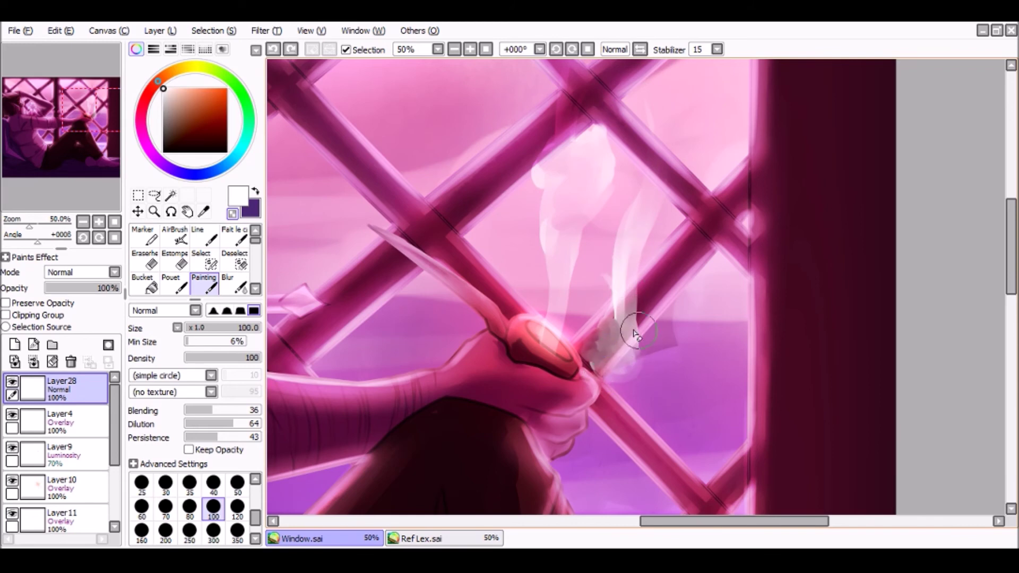
pyautogui.moveTo(643, 373); pyautogui.dragTo(618, 289)
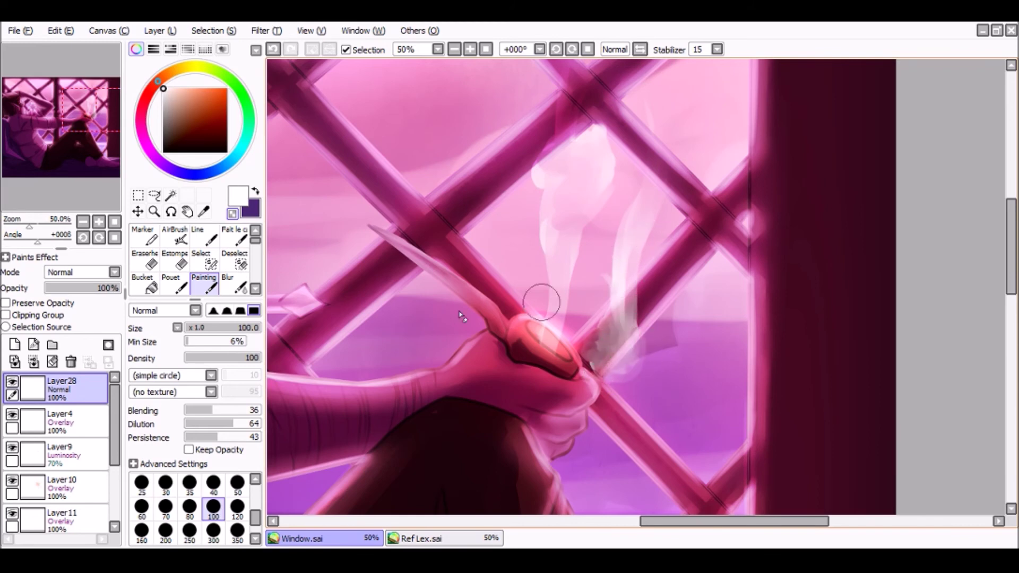
pyautogui.click(71, 362)
# Step: Compare the whole illustration with and without the Luminosity layer Layer9
pyautogui.click(486, 49)
pyautogui.click(12, 415)
pyautogui.click(12, 415)
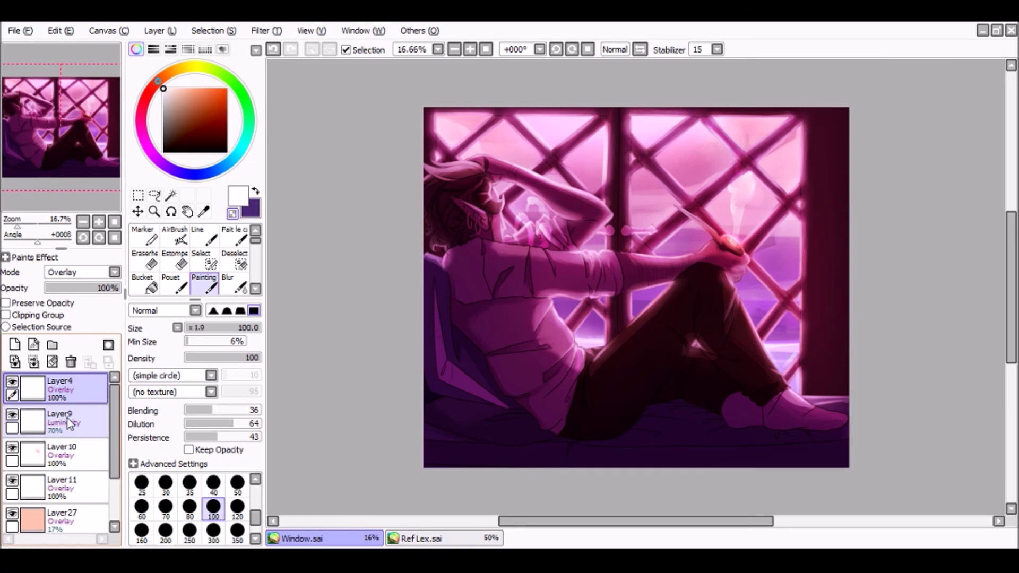
pyautogui.hotkey('ctrl', 'z')
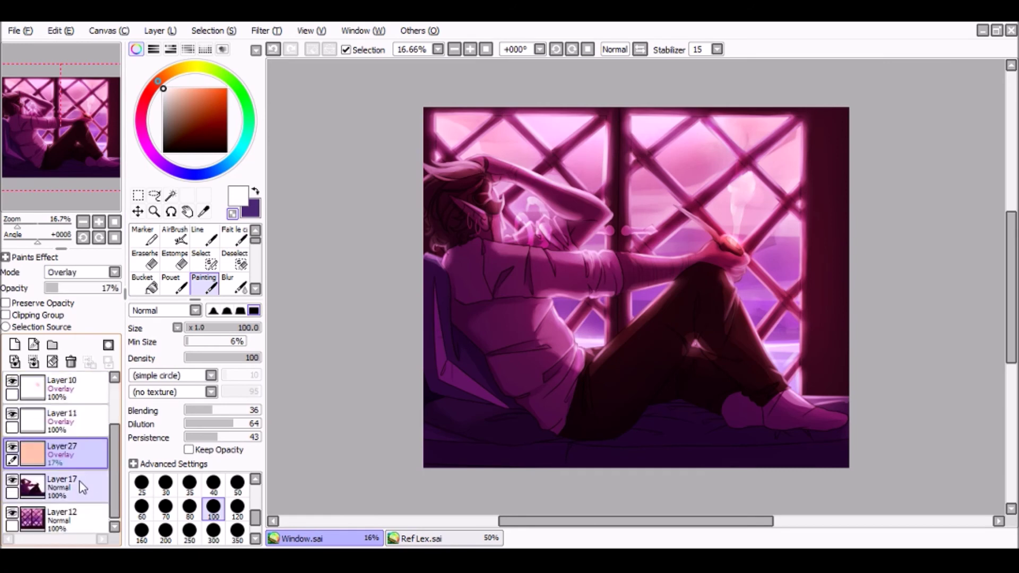
# Step: Add a new layer above the figure layer Layer17 and outline the pipe bowl's rim in pale peach with the Line brush at size 20
pyautogui.click(188, 88)
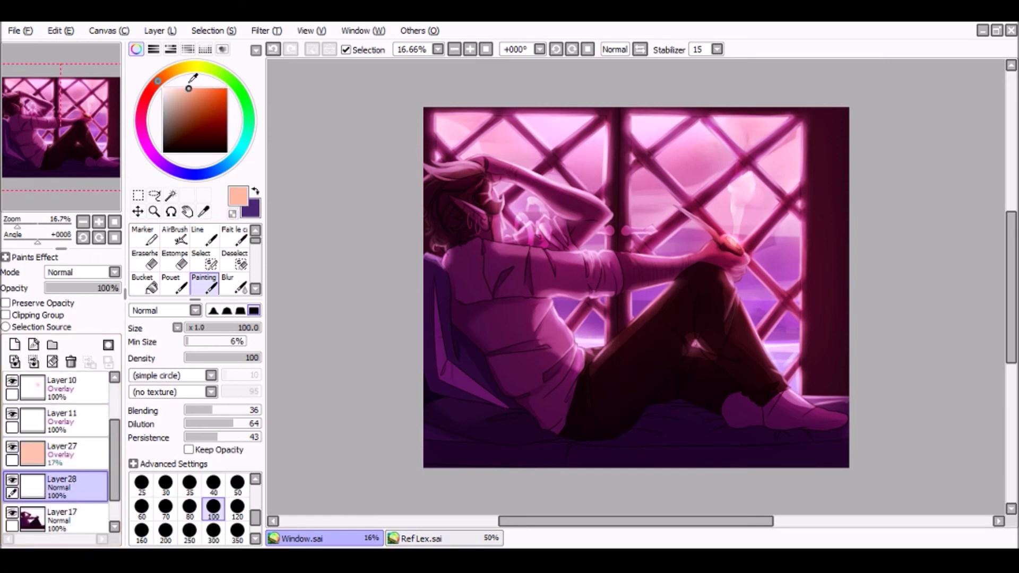
pyautogui.click(198, 241)
pyautogui.click(470, 49)
pyautogui.click(469, 49)
pyautogui.click(469, 49)
pyautogui.click(469, 49)
pyautogui.click(469, 48)
pyautogui.moveTo(61, 127); pyautogui.dragTo(91, 116)
pyautogui.hotkey('ctrl', 'z')
pyautogui.moveTo(523, 204); pyautogui.dragTo(598, 280)
pyautogui.moveTo(518, 205); pyautogui.dragTo(593, 297)
pyautogui.hotkey('ctrl', 'z')
pyautogui.moveTo(496, 225); pyautogui.dragTo(592, 278)
pyautogui.hotkey('ctrl', 'z')
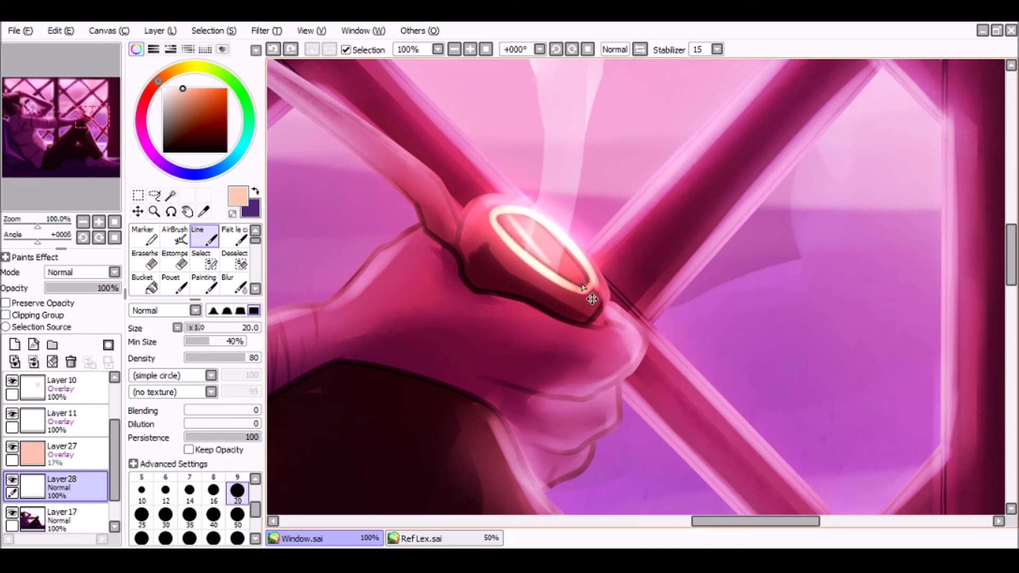
# Step: Draw pale peach light lines along the hand's edge beneath the pipe bowl and around the finger
pyautogui.moveTo(474, 294); pyautogui.dragTo(643, 342)
pyautogui.hotkey('ctrl', 'z')
pyautogui.moveTo(610, 306); pyautogui.dragTo(635, 371)
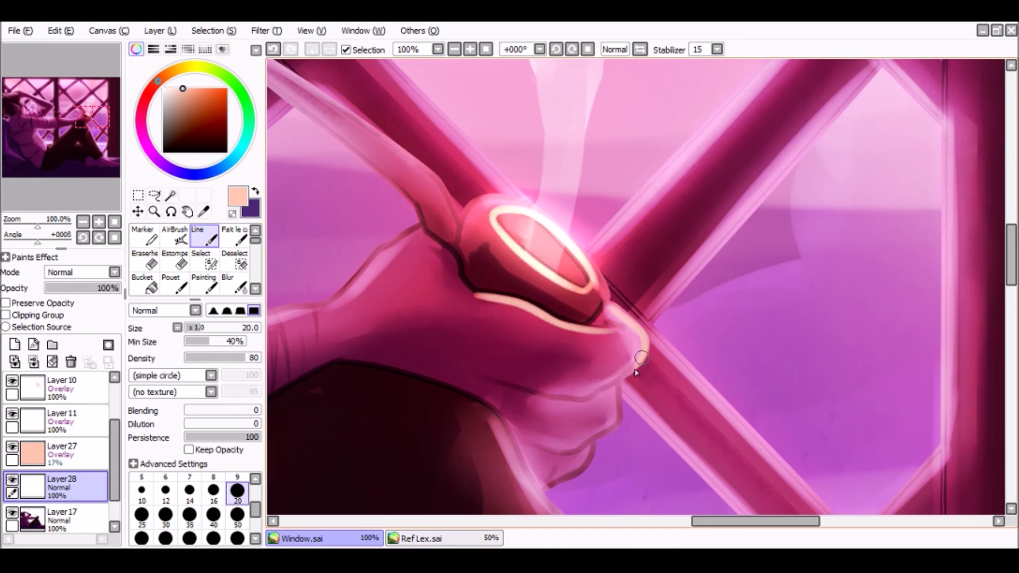
pyautogui.hotkey('ctrl', 'z')
# Step: Add pale peach light lines along the pipe's stem and the outer edge of its bowl
pyautogui.moveTo(442, 179); pyautogui.dragTo(460, 236)
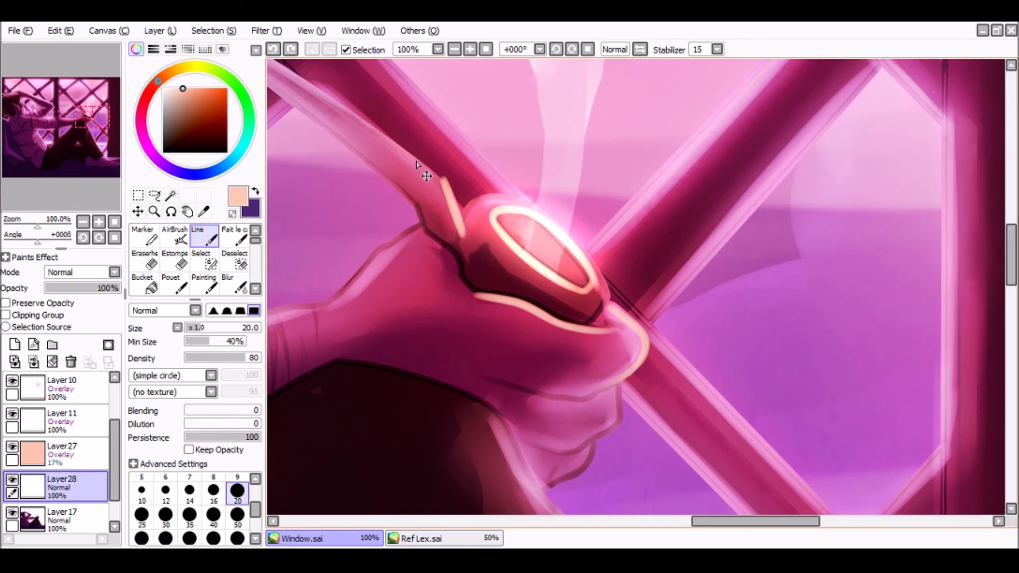
pyautogui.moveTo(445, 179); pyautogui.dragTo(313, 95)
pyautogui.hotkey('ctrl', 'z')
pyautogui.moveTo(459, 236)
pyautogui.mouseDown()
pyautogui.moveTo(491, 196)
pyautogui.moveTo(534, 212)
pyautogui.mouseUp()
pyautogui.hotkey('ctrl', 'z')
pyautogui.moveTo(93, 119); pyautogui.dragTo(87, 120)
pyautogui.hotkey('ctrl', 'z')
pyautogui.moveTo(564, 239); pyautogui.dragTo(622, 295)
# Step: Set the peach light line layer to Lumi & Shade at 56% opacity
pyautogui.click(82, 272)
pyautogui.click(76, 313)
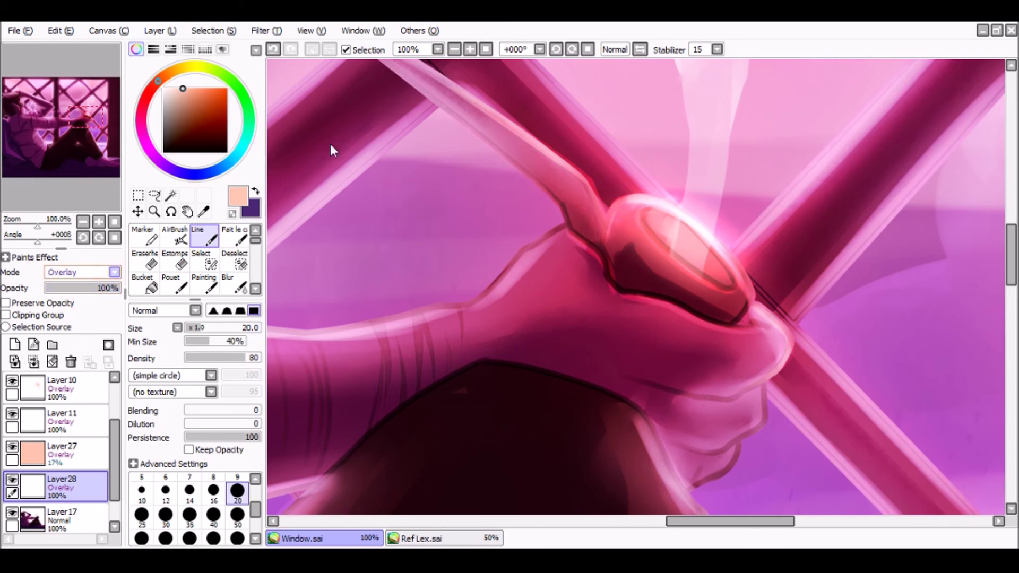
pyautogui.click(486, 49)
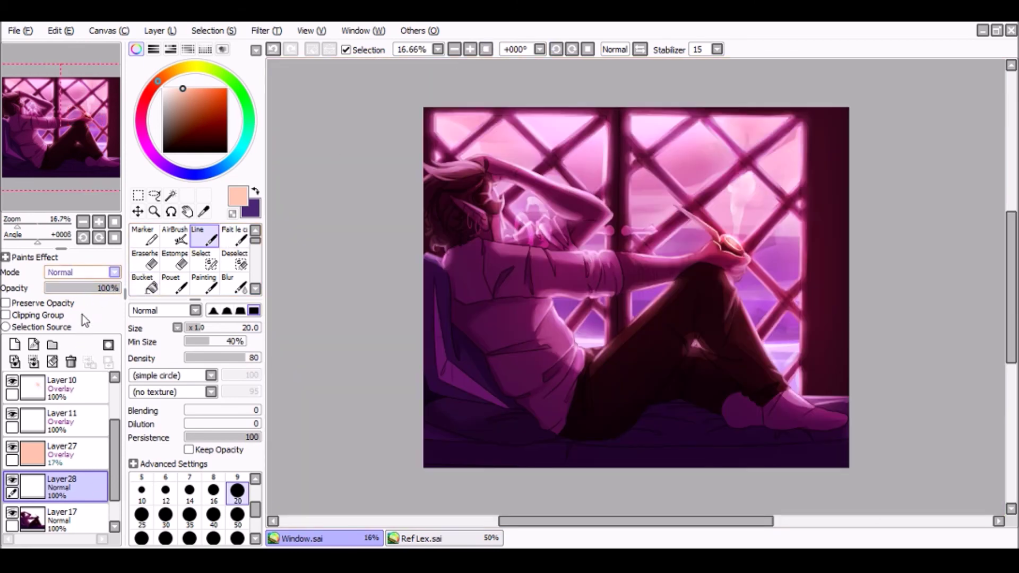
pyautogui.scroll(-2, 101, 301)
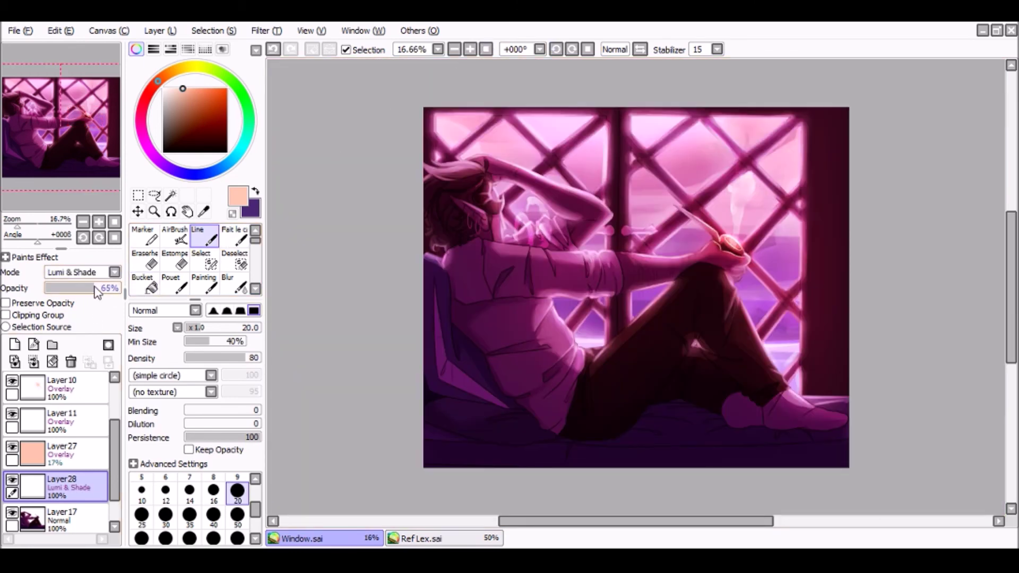
# Step: Airbrush peach ember speckles over the pipe bowl with the Fuzystatic texture at 100 and brush size 120
pyautogui.click(174, 235)
pyautogui.click(470, 49)
pyautogui.click(470, 50)
pyautogui.click(470, 49)
pyautogui.click(470, 50)
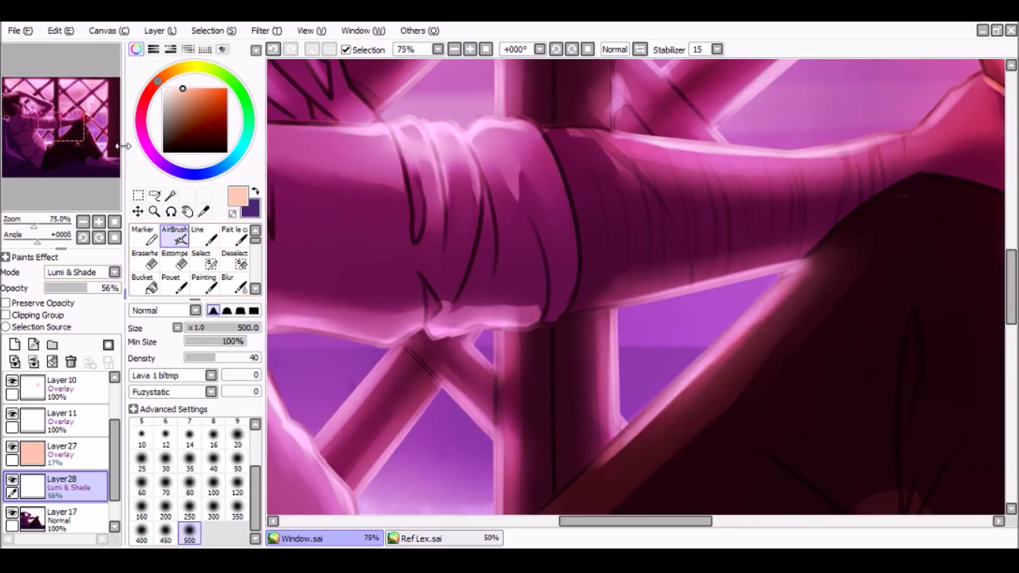
pyautogui.click(97, 118)
pyautogui.click(259, 392)
pyautogui.click(237, 485)
pyautogui.moveTo(475, 276)
pyautogui.mouseDown()
pyautogui.moveTo(487, 209)
pyautogui.moveTo(488, 219)
pyautogui.mouseUp()
pyautogui.hotkey('ctrl', 'z')
pyautogui.click(485, 49)
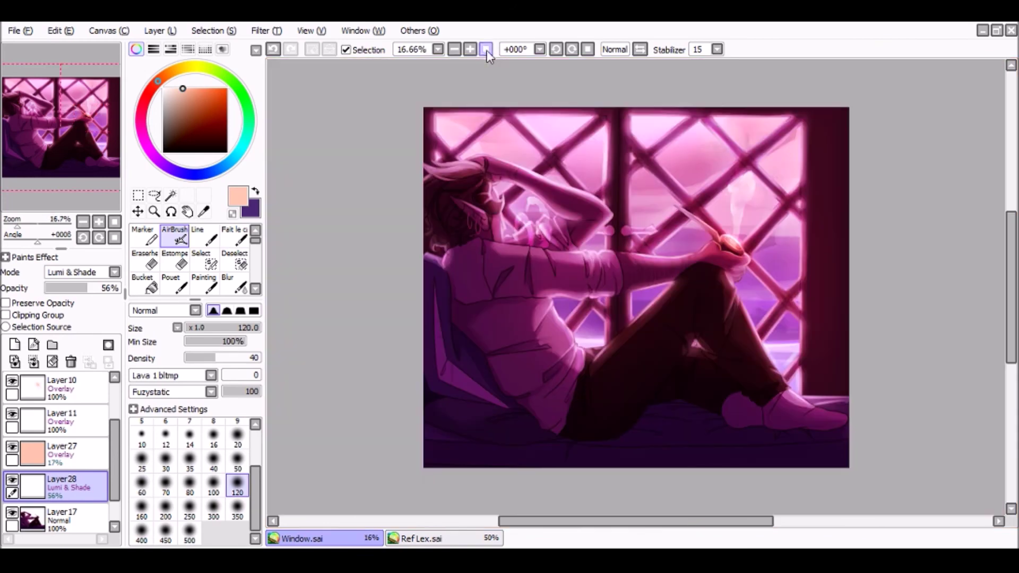
pyautogui.click(470, 49)
pyautogui.click(470, 50)
pyautogui.click(470, 49)
pyautogui.click(105, 118)
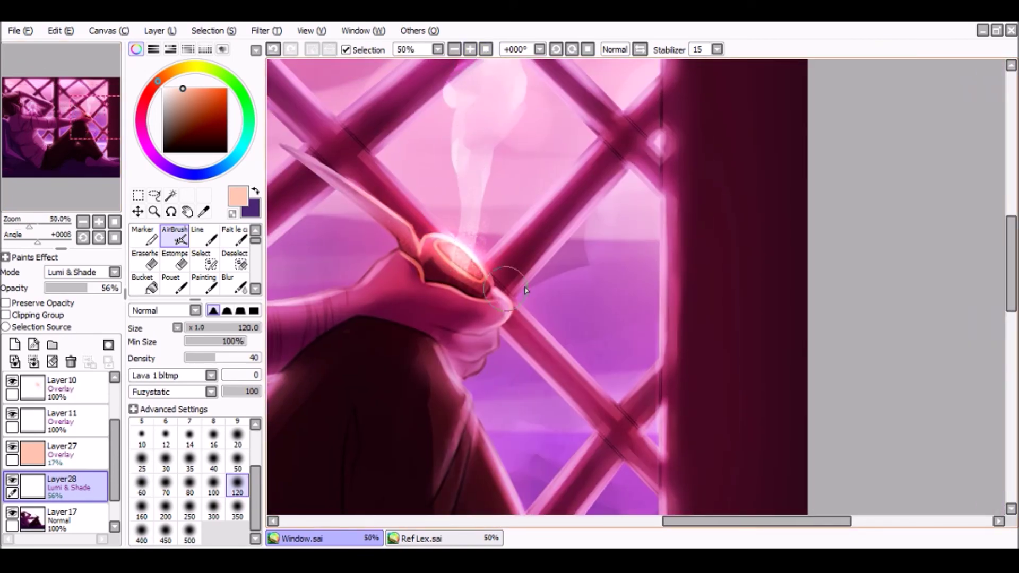
pyautogui.click(485, 49)
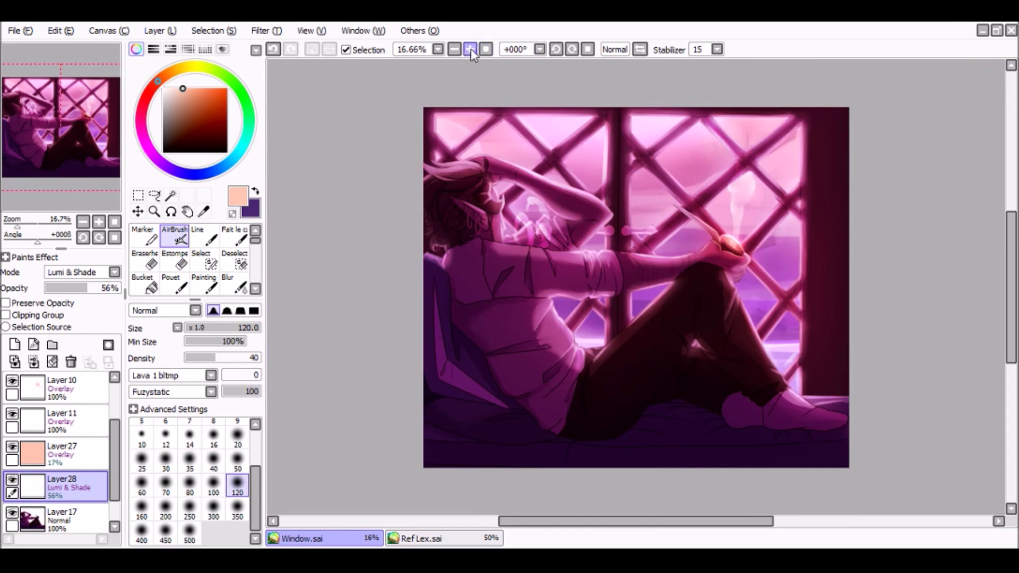
# Step: Compare the picture with and without Layer11, and lower that layer's opacity to 61%
pyautogui.click(12, 413)
pyautogui.click(11, 413)
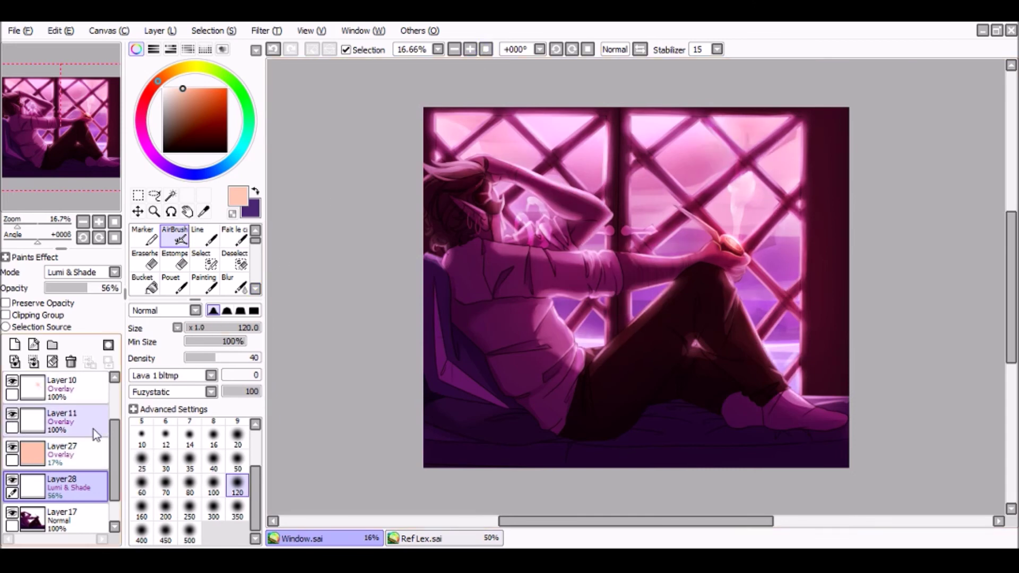
pyautogui.click(92, 428)
pyautogui.click(90, 288)
# Step: Airbrush a wider peach glow around the pipe on Overlay layer Layer10 at size 500 and soften it with the Estompe eraser at size 450
pyautogui.scroll(2, 75, 430)
pyautogui.click(75, 430)
pyautogui.click(11, 423)
pyautogui.click(12, 423)
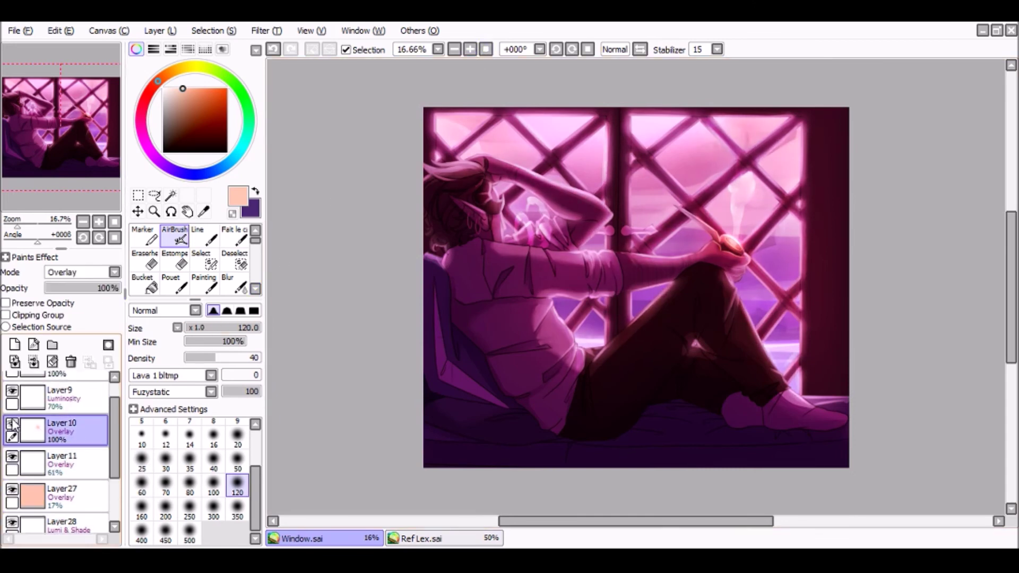
pyautogui.click(189, 532)
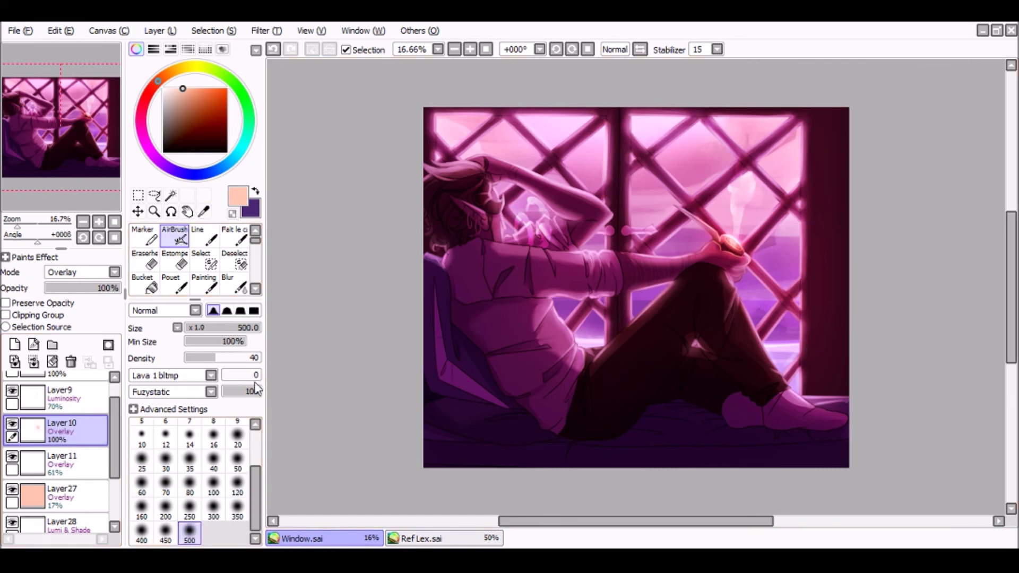
pyautogui.click(224, 392)
pyautogui.moveTo(787, 276)
pyautogui.mouseDown()
pyautogui.moveTo(689, 238)
pyautogui.moveTo(738, 210)
pyautogui.moveTo(680, 258)
pyautogui.mouseUp()
pyautogui.click(176, 259)
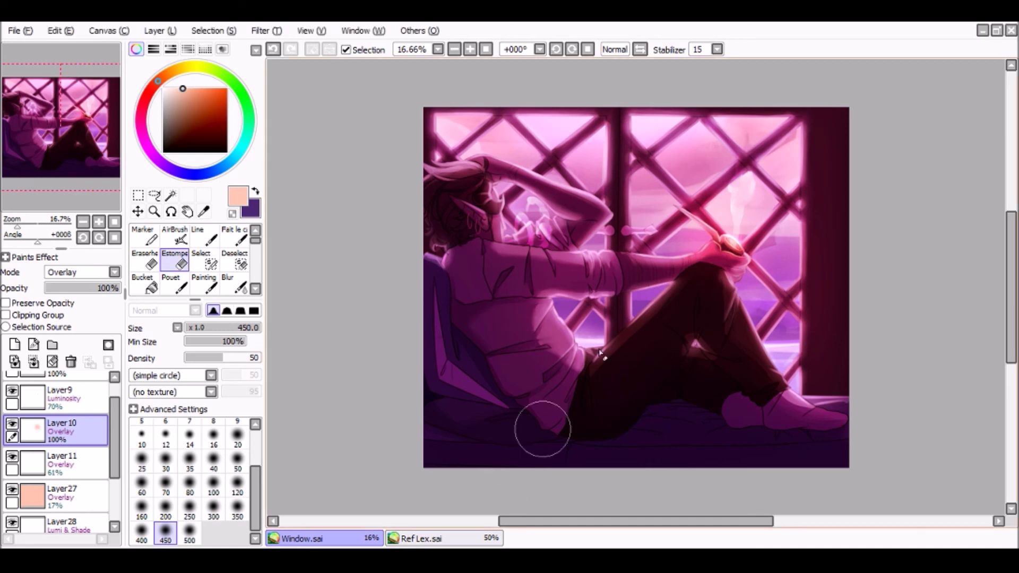
pyautogui.click(13, 424)
pyautogui.click(13, 424)
# Step: Hide Layer4, Layer9, Layer10, Layer11 and Layer27 to inspect the Lumi & Shade highlights on Layer28
pyautogui.click(64, 397)
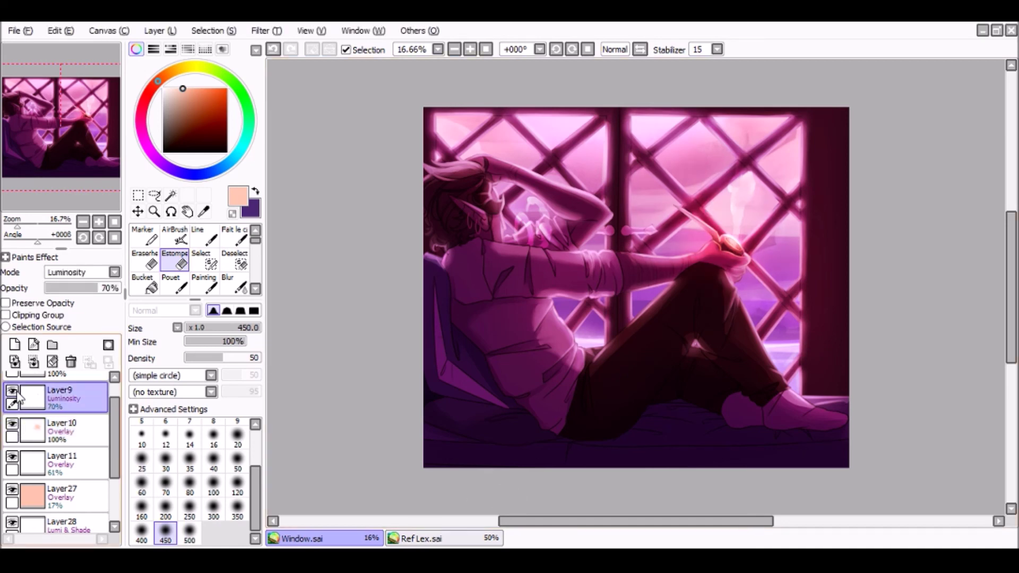
pyautogui.scroll(-2, 79, 477)
pyautogui.scroll(3, 90, 504)
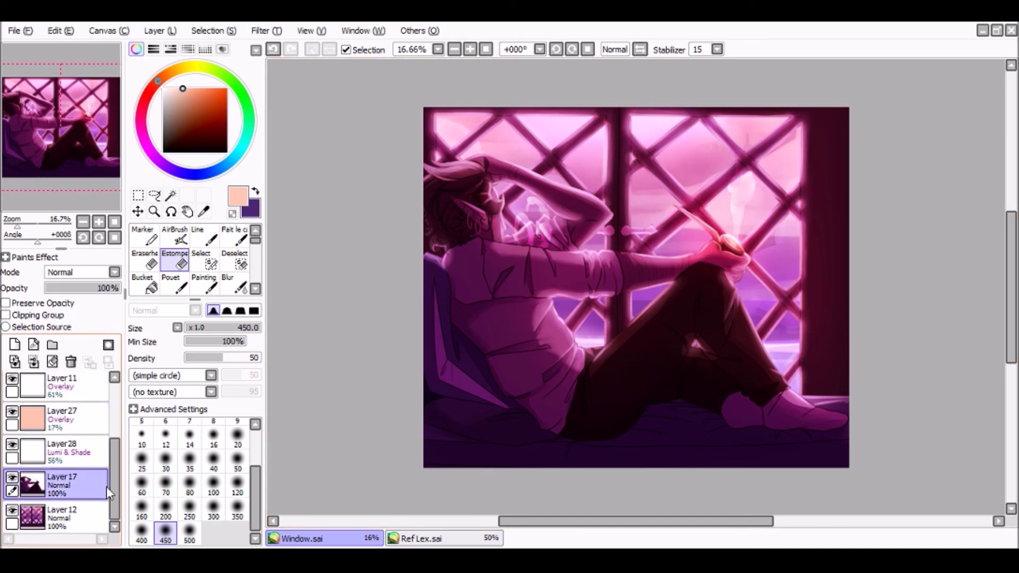
pyautogui.click(89, 397)
pyautogui.moveTo(114, 408); pyautogui.dragTo(89, 391)
pyautogui.click(12, 382)
pyautogui.click(12, 414)
pyautogui.click(11, 447)
pyautogui.click(12, 481)
pyautogui.click(11, 514)
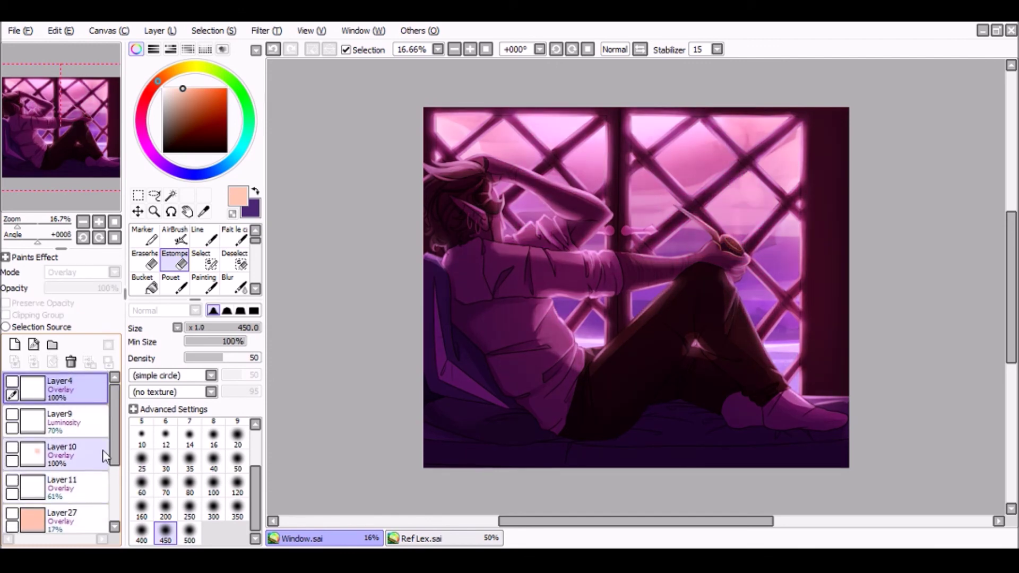
pyautogui.moveTo(113, 441); pyautogui.dragTo(111, 485)
pyautogui.click(12, 449)
pyautogui.click(12, 449)
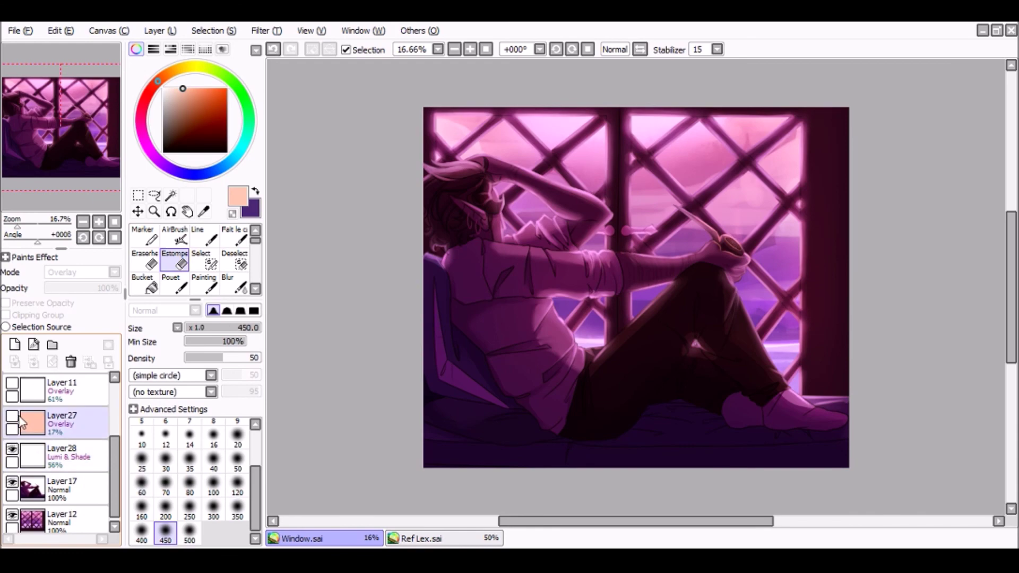
# Step: Try airbrushing more peach above the pipe bowl on Layer28 at size 500
pyautogui.click(470, 50)
pyautogui.click(469, 50)
pyautogui.click(469, 49)
pyautogui.moveTo(100, 105)
pyautogui.mouseDown()
pyautogui.moveTo(96, 126)
pyautogui.moveTo(108, 127)
pyautogui.mouseUp()
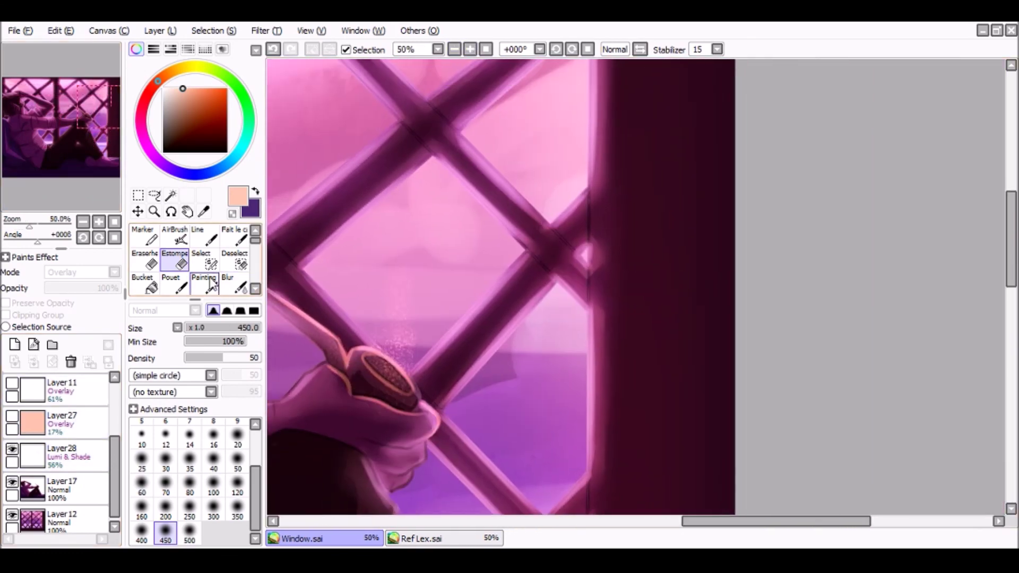
pyautogui.click(174, 235)
pyautogui.click(467, 232)
pyautogui.click(82, 461)
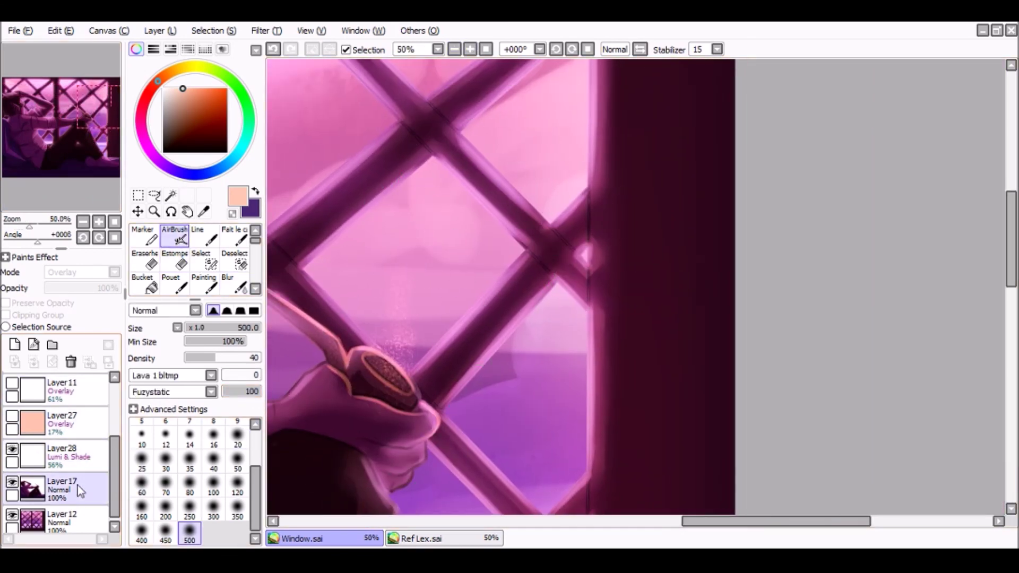
pyautogui.moveTo(418, 305)
pyautogui.mouseDown()
pyautogui.moveTo(482, 305)
pyautogui.moveTo(538, 329)
pyautogui.mouseUp()
pyautogui.hotkey('ctrl', 'z')
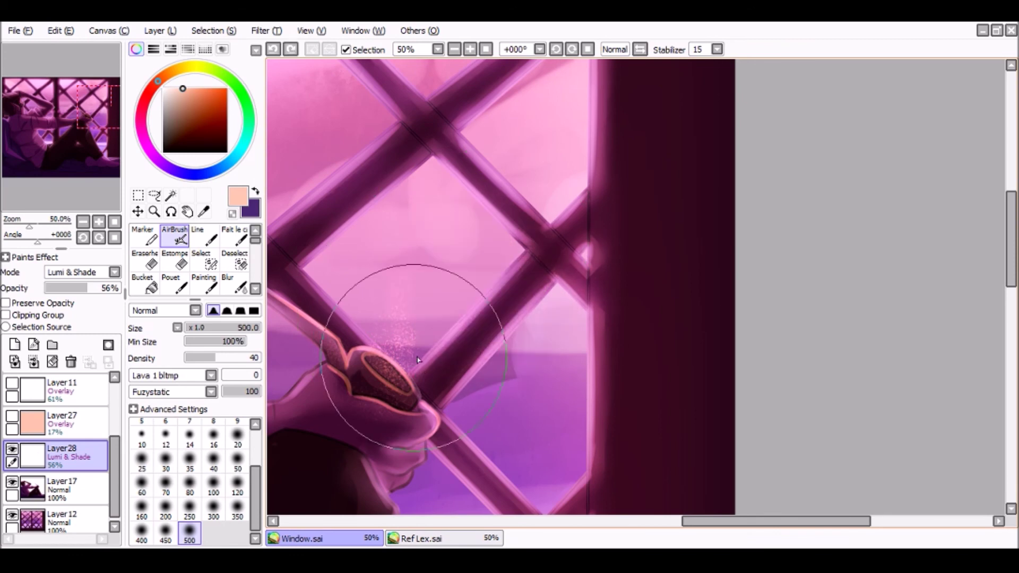
# Step: Show Layer27, Layer11, Layer10, Layer9 and Layer4 again
pyautogui.click(12, 416)
pyautogui.click(12, 383)
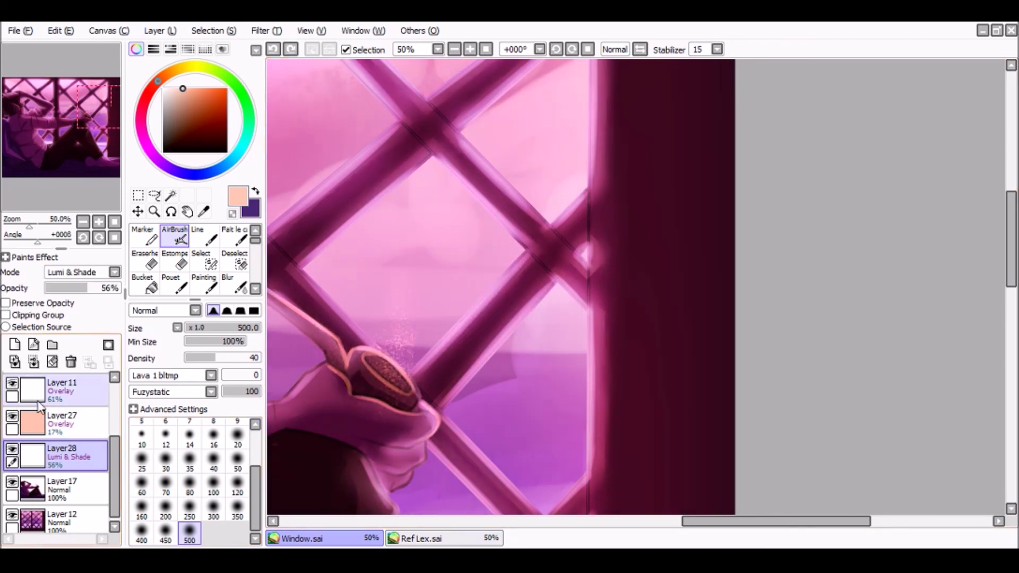
pyautogui.scroll(3, 12, 435)
pyautogui.click(12, 438)
pyautogui.click(12, 404)
pyautogui.moveTo(112, 416); pyautogui.dragTo(115, 395)
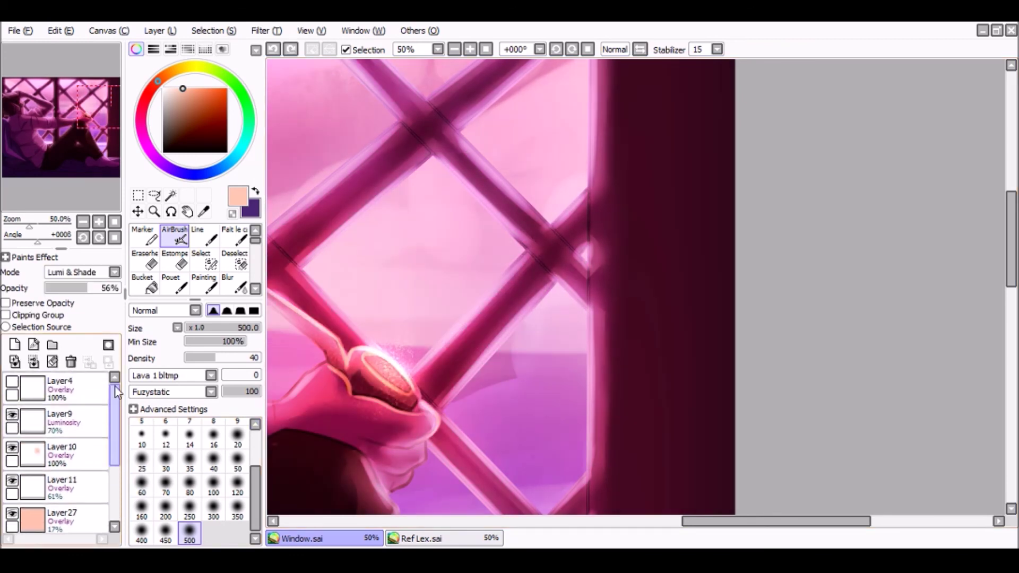
pyautogui.click(12, 382)
pyautogui.click(486, 49)
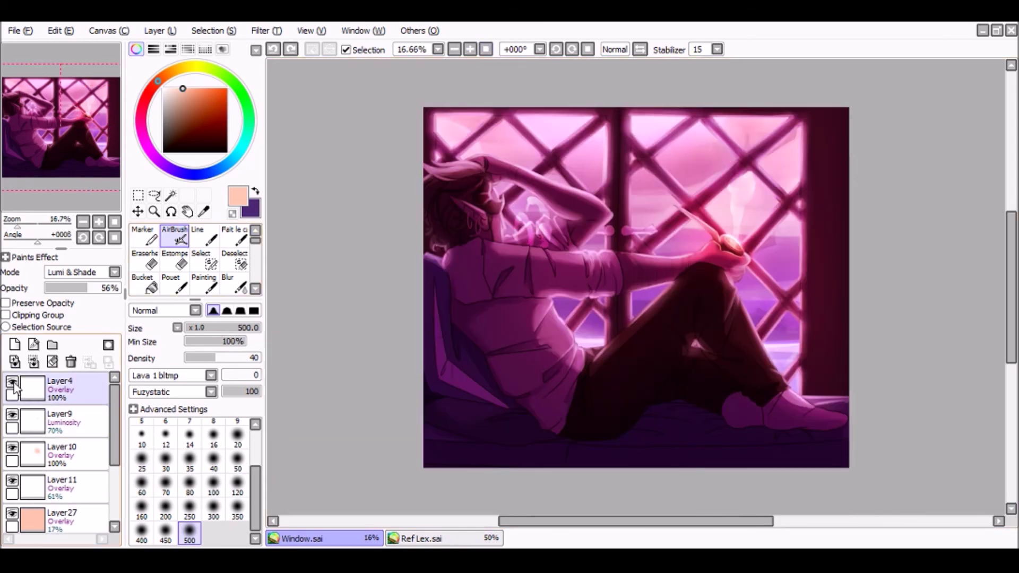
# Step: Try the Screen blending mode on the smoke layer Layer4
pyautogui.click(74, 389)
pyautogui.click(87, 273)
pyautogui.click(84, 306)
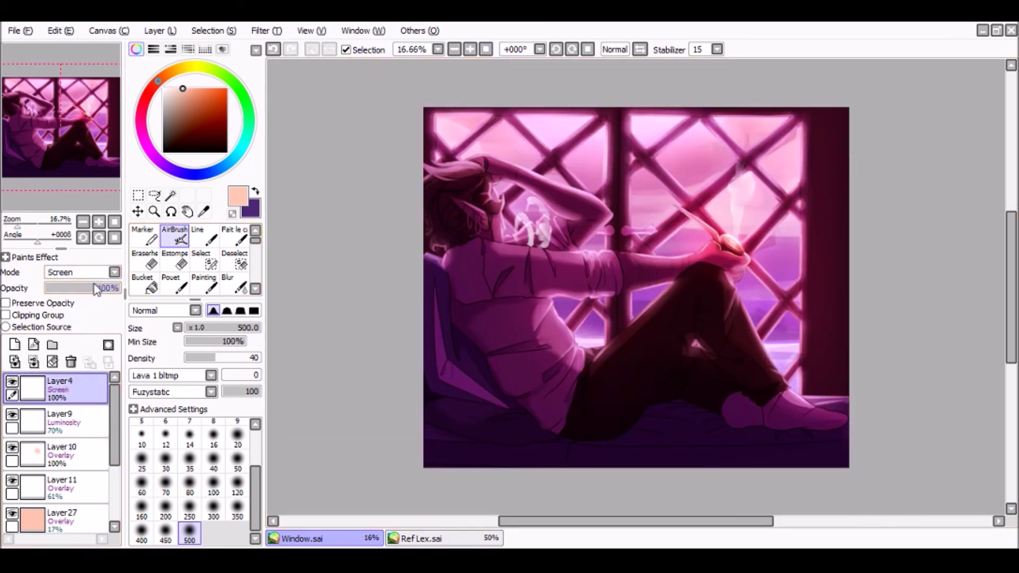
pyautogui.click(175, 259)
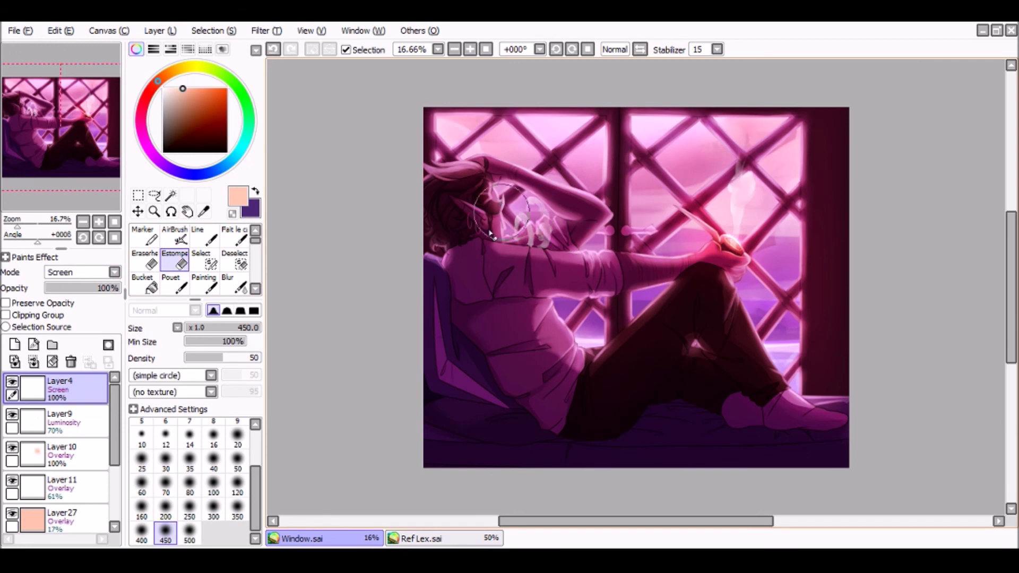
# Step: Turn on Preserve Opacity for the smoke layer Layer4 with a white size 500 Marker, and set its mode to Luminosity
pyautogui.click(163, 89)
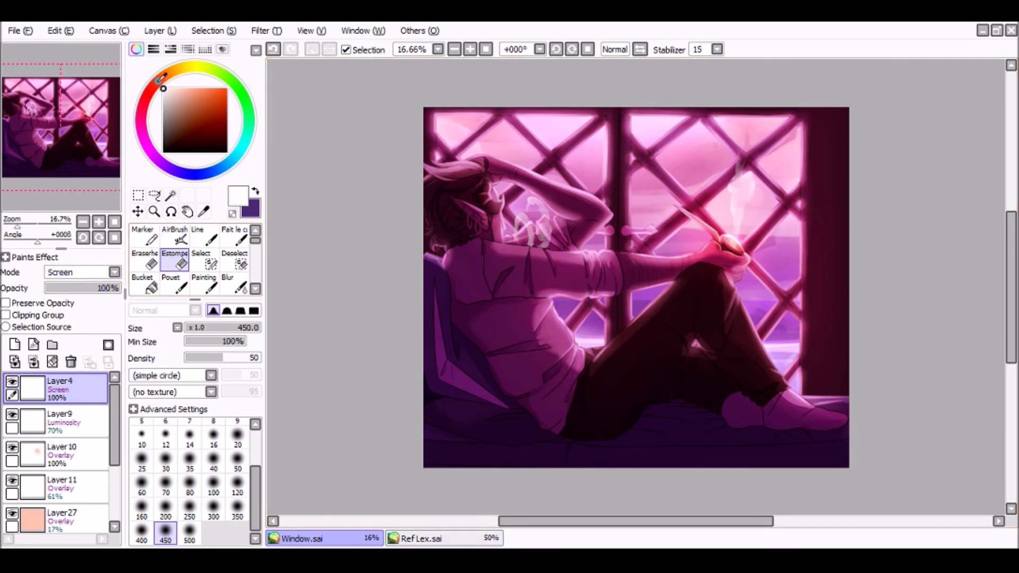
pyautogui.click(144, 237)
pyautogui.click(50, 303)
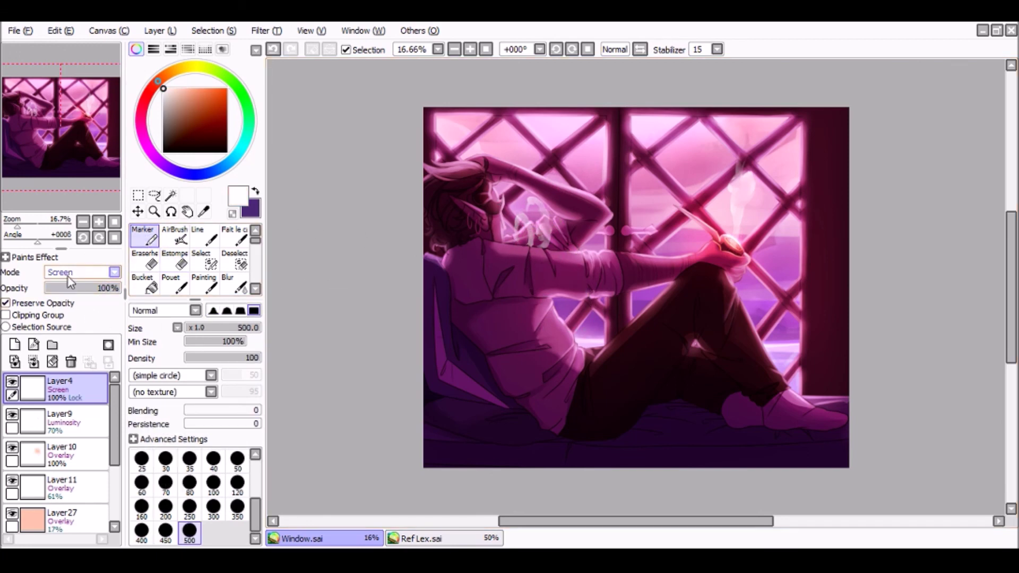
pyautogui.click(82, 335)
# Step: Turn off Preserve Opacity on Layer4 and fade the smoke above the pipe with the Estompe eraser at size 450
pyautogui.click(175, 261)
pyautogui.click(42, 303)
pyautogui.moveTo(779, 204)
pyautogui.mouseDown()
pyautogui.moveTo(731, 242)
pyautogui.moveTo(781, 150)
pyautogui.mouseUp()
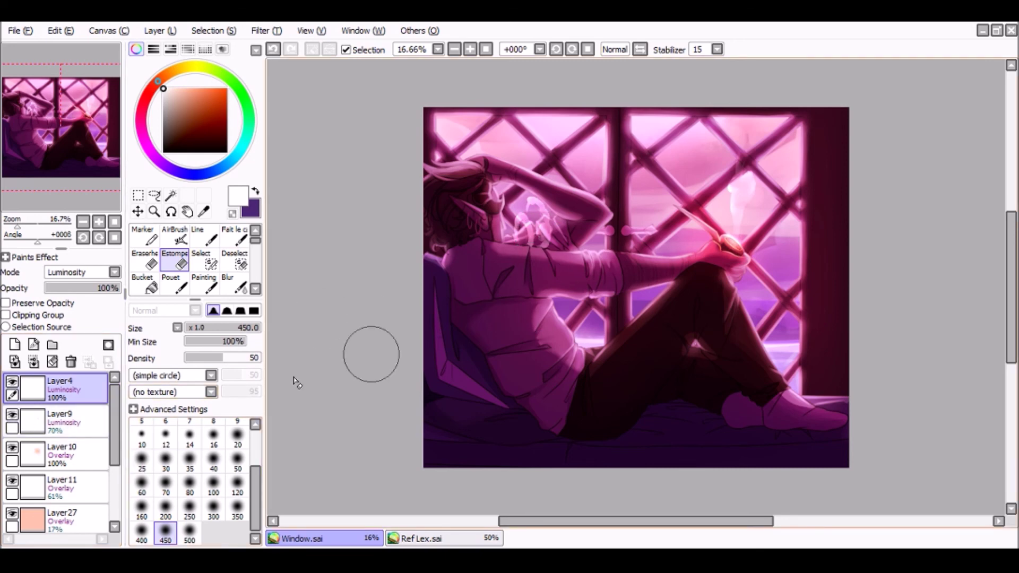
pyautogui.moveTo(112, 403)
pyautogui.mouseDown()
pyautogui.moveTo(113, 437)
pyautogui.moveTo(108, 404)
pyautogui.mouseUp()
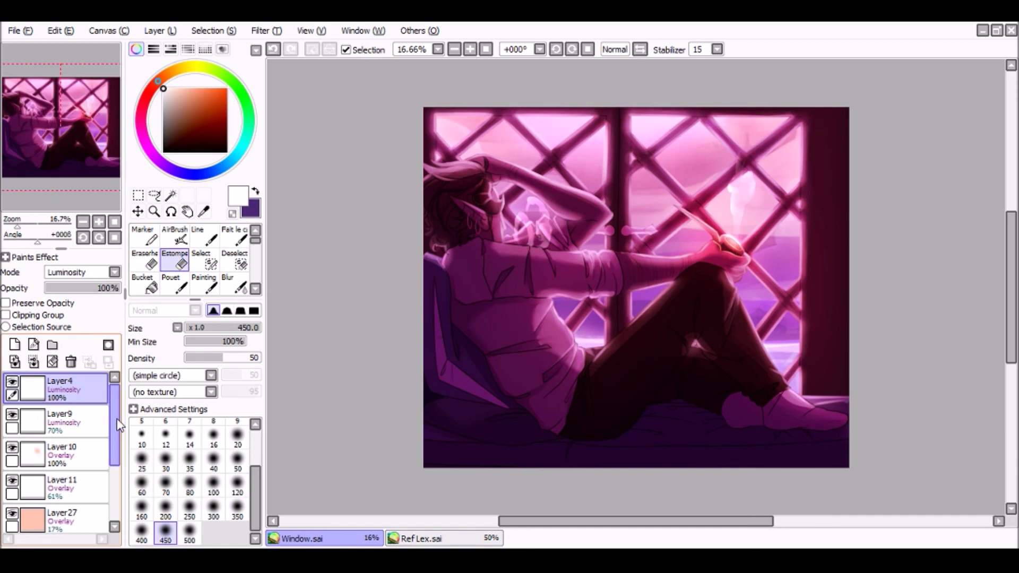